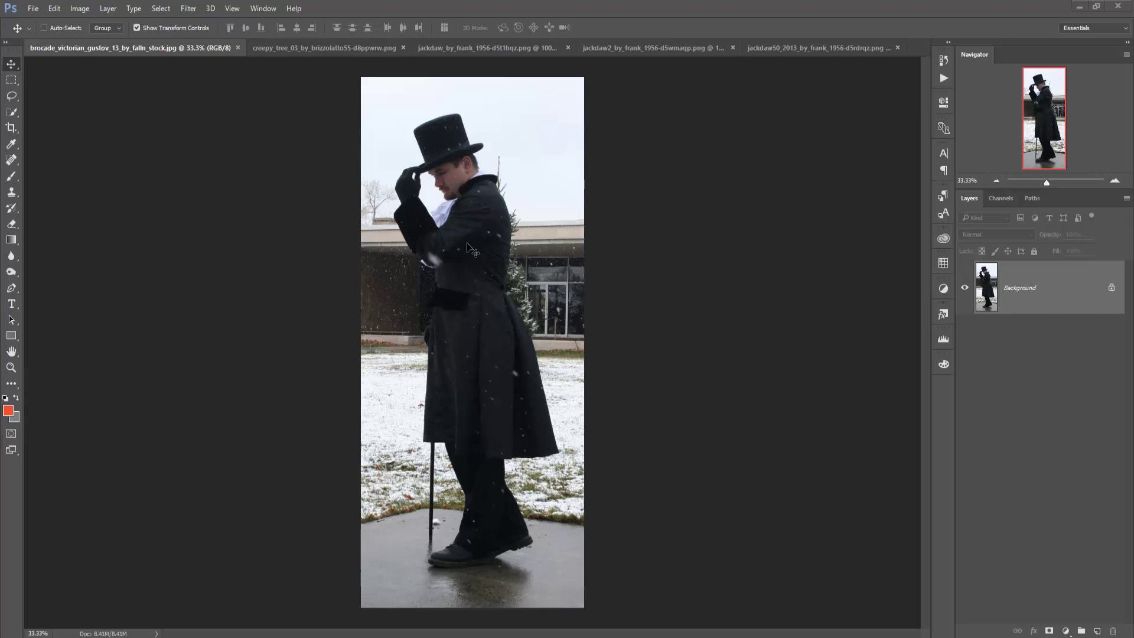
Select the Pen tool, set to Path mode, ready to trace the man.
left_click(11, 290)
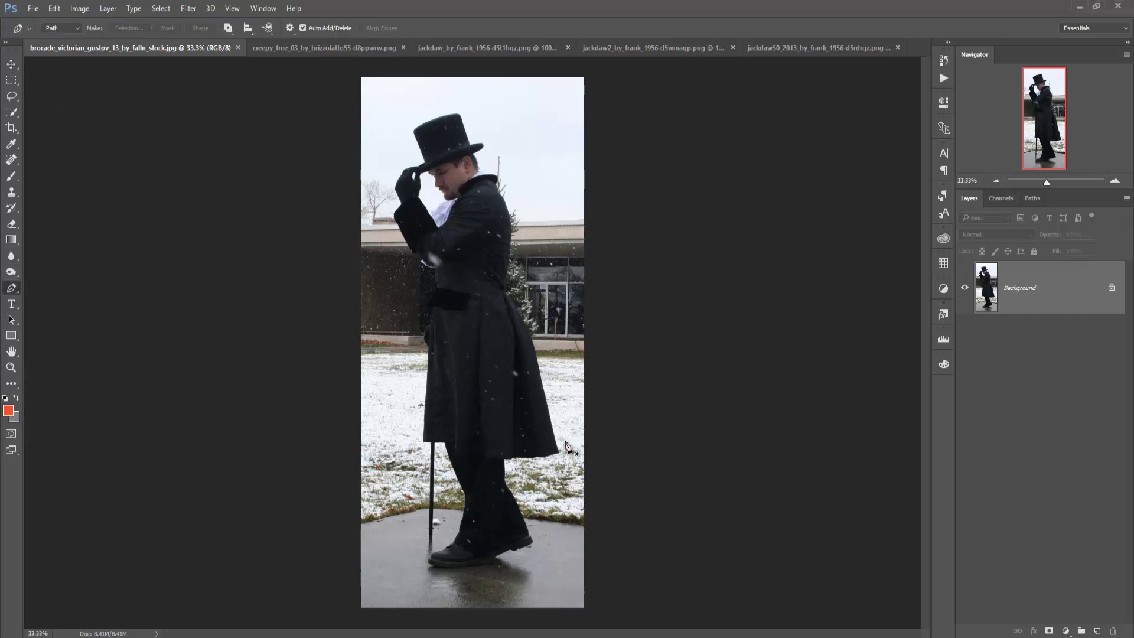
Zoom to 200% and start the path at the coat hem, tracing up its left edge.
key("ctrl+plus")
key("ctrl+plus")
key("ctrl+plus")
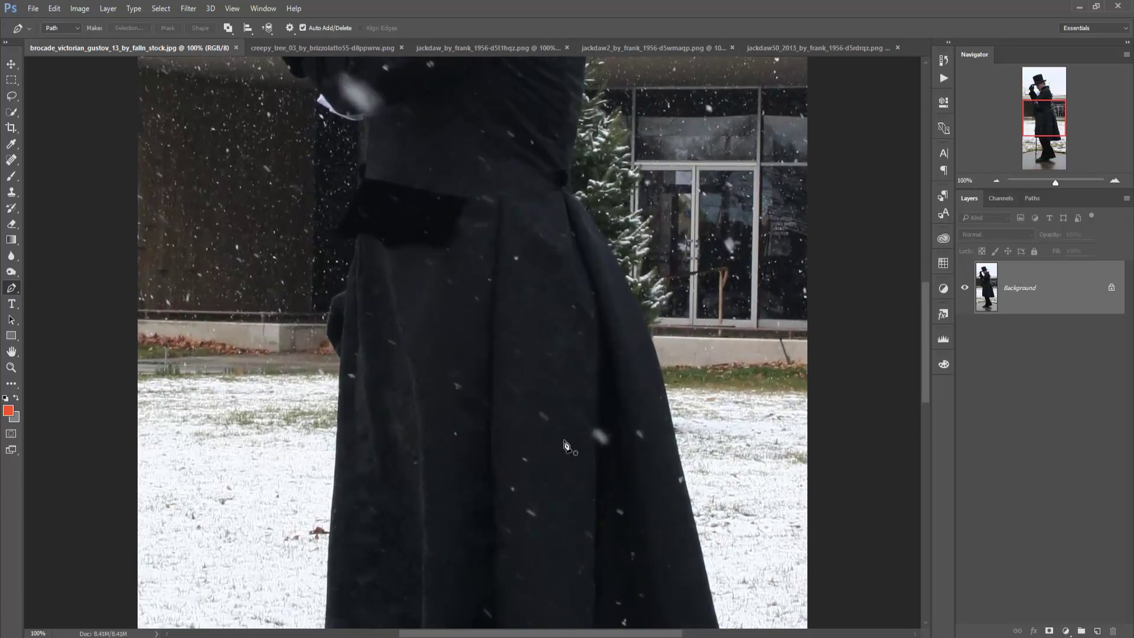
left_click_drag(442, 476, 533, 297)
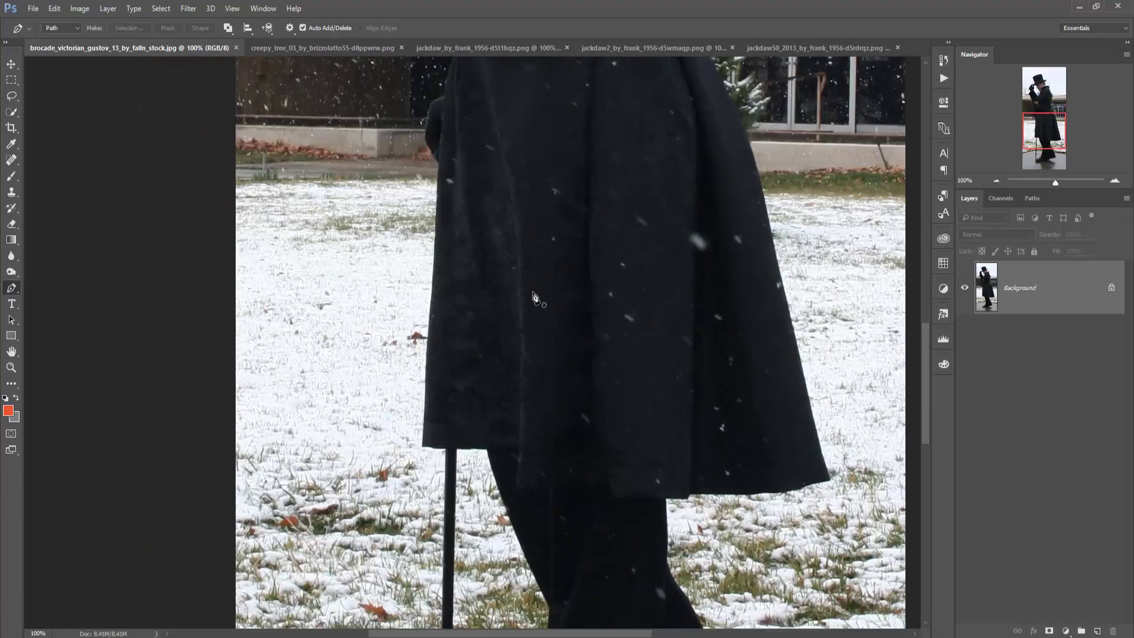
left_click(487, 452)
left_click(434, 451)
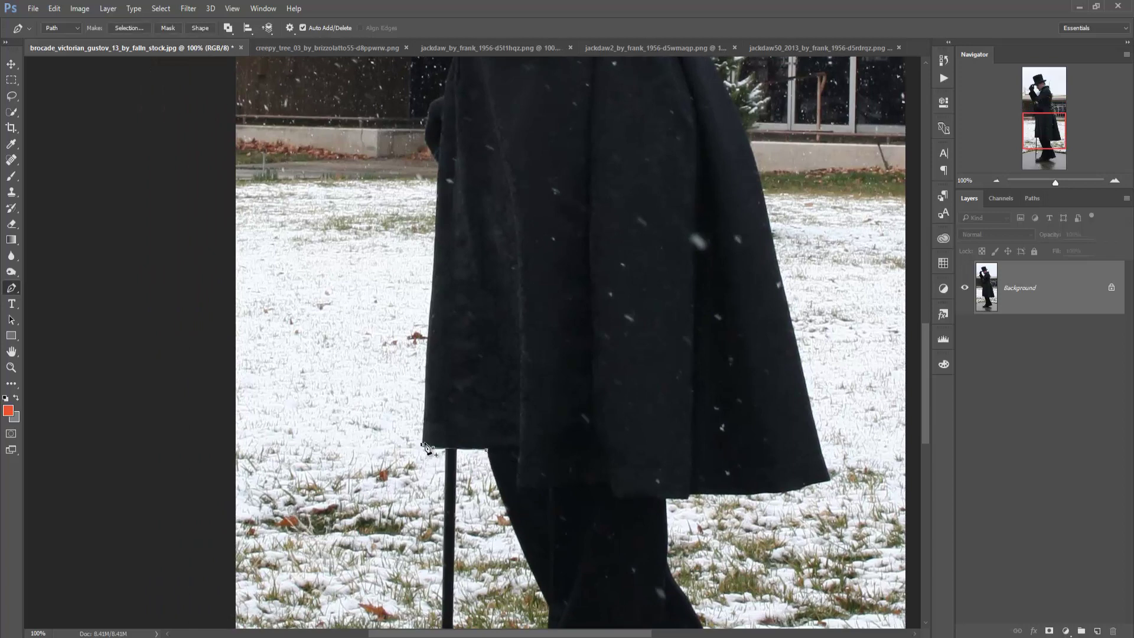
key("ctrl+plus")
scroll(414, 363, "up", 5)
left_click(408, 350)
left_click(385, 308)
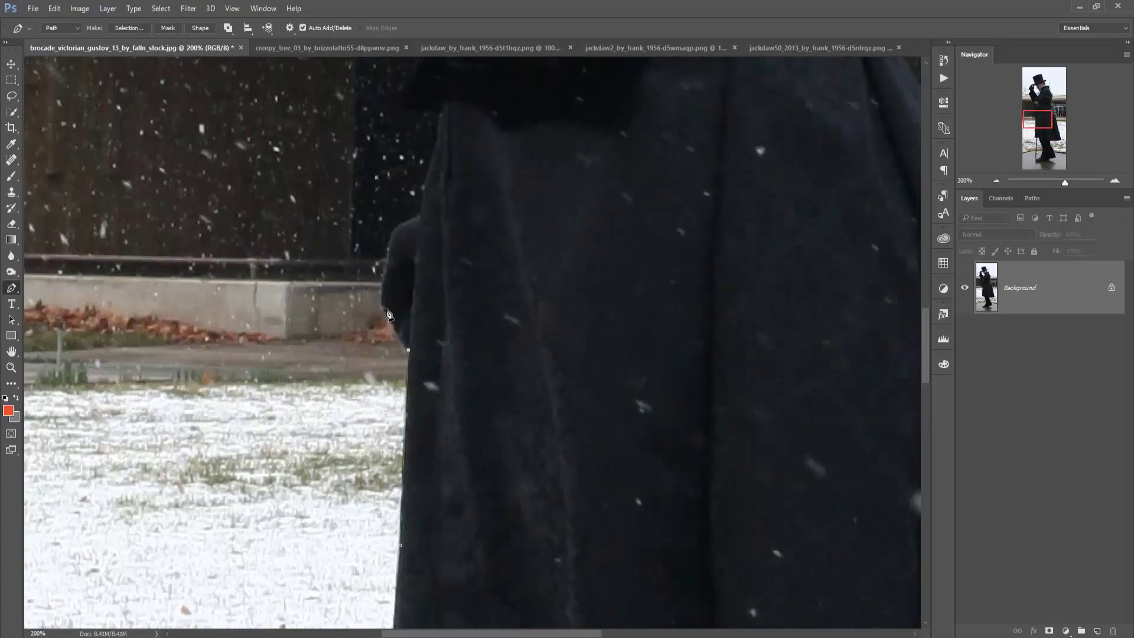
left_click(386, 266)
left_click(421, 216)
left_click(435, 154)
left_click(422, 107)
Continue the path up the upper coat, around the white cuff and up the sleeve.
left_click_drag(416, 69, 437, 295)
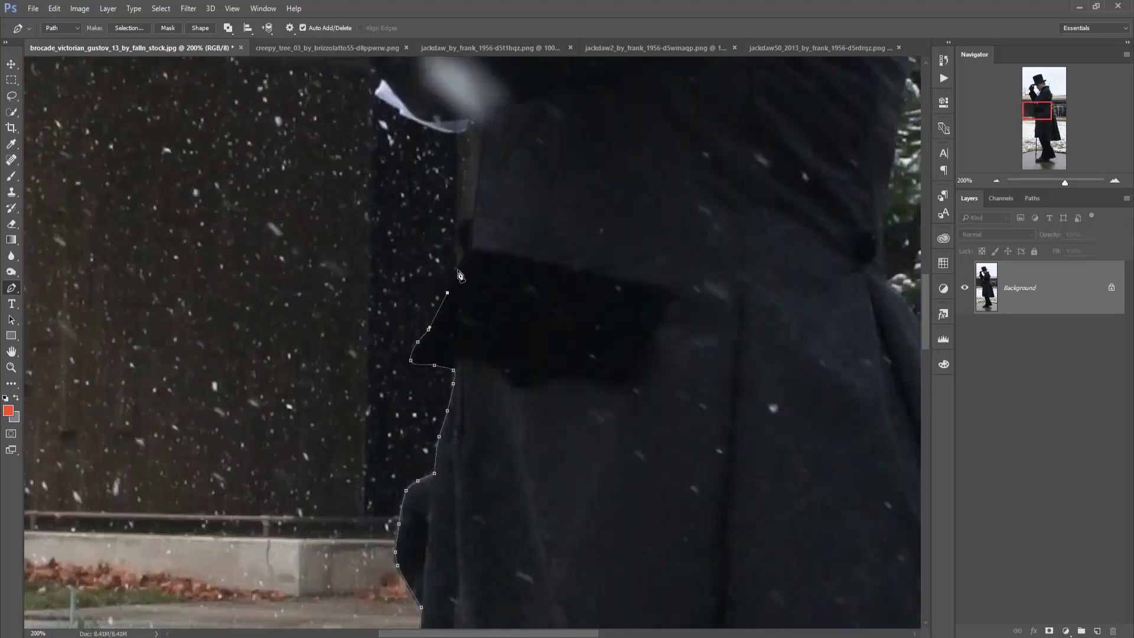
left_click(463, 236)
left_click(481, 136)
left_click_drag(471, 124, 504, 446)
left_click(512, 435)
left_click(456, 440)
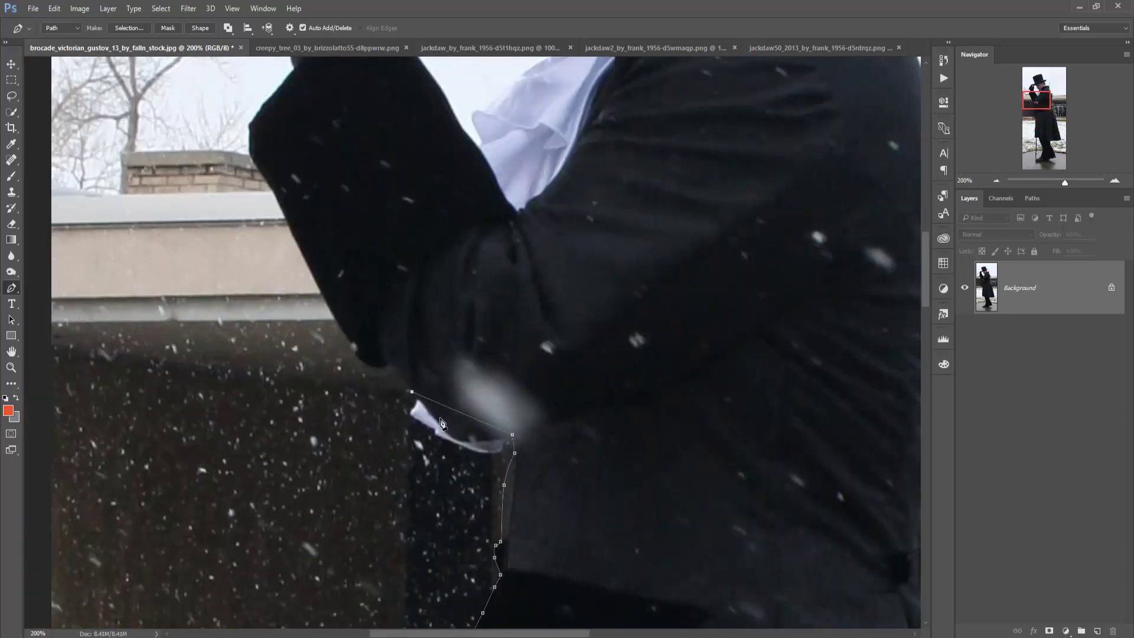
left_click(437, 418)
left_click(412, 392)
left_click(390, 363)
left_click(365, 361)
left_click(320, 292)
Trace the raised sleeve and glove edge up to the hat brim.
left_click_drag(361, 354, 414, 509)
left_click(346, 384)
left_click(329, 351)
left_click(303, 308)
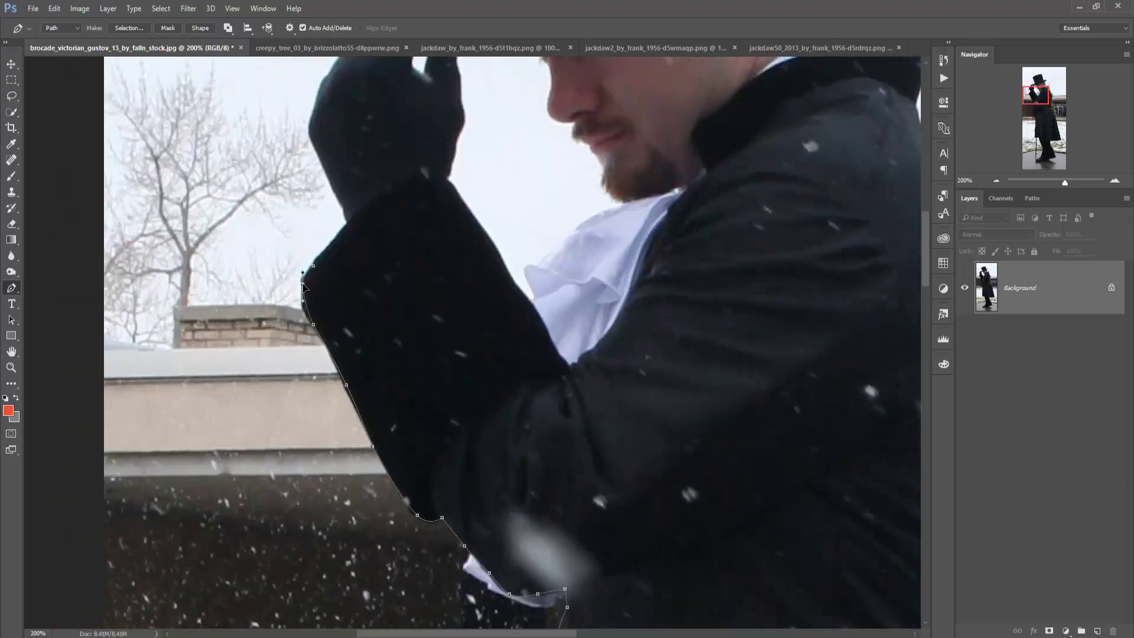
left_click(313, 266)
left_click(349, 224)
left_click(319, 165)
left_click(306, 125)
left_click_drag(355, 205, 382, 395)
left_click(349, 273)
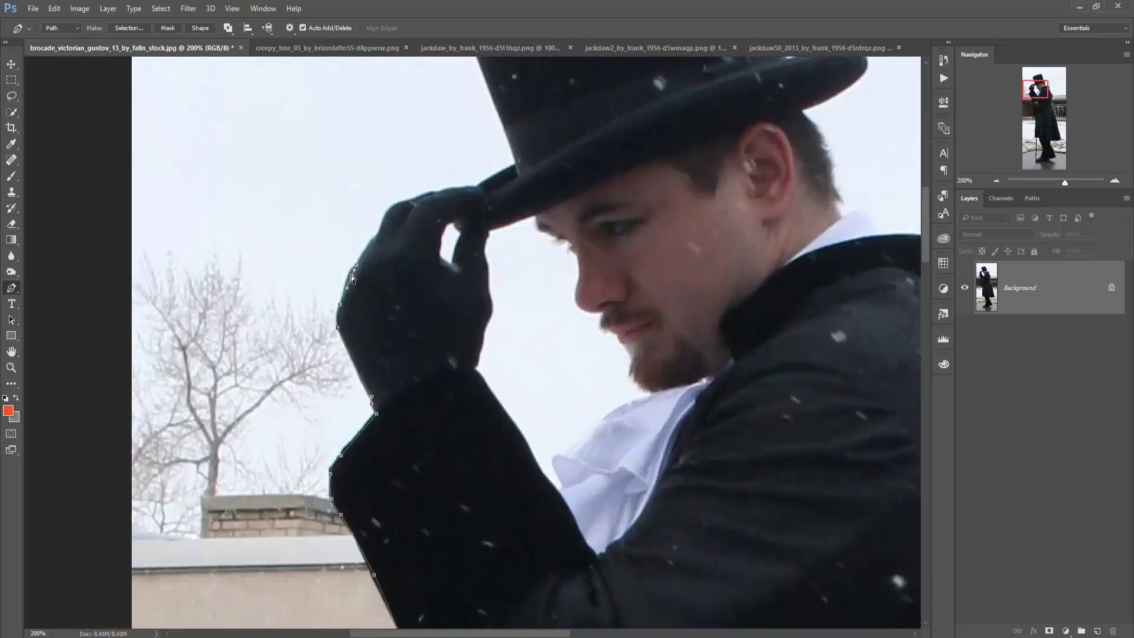
left_click(368, 242)
left_click(388, 210)
left_click(413, 197)
Trace along the hat brim, up the crown and across the top of the hat.
left_click(451, 188)
left_click(476, 185)
left_click(502, 170)
left_click(517, 163)
left_click_drag(516, 163, 519, 342)
left_click(451, 167)
left_click(484, 120)
left_click(455, 140)
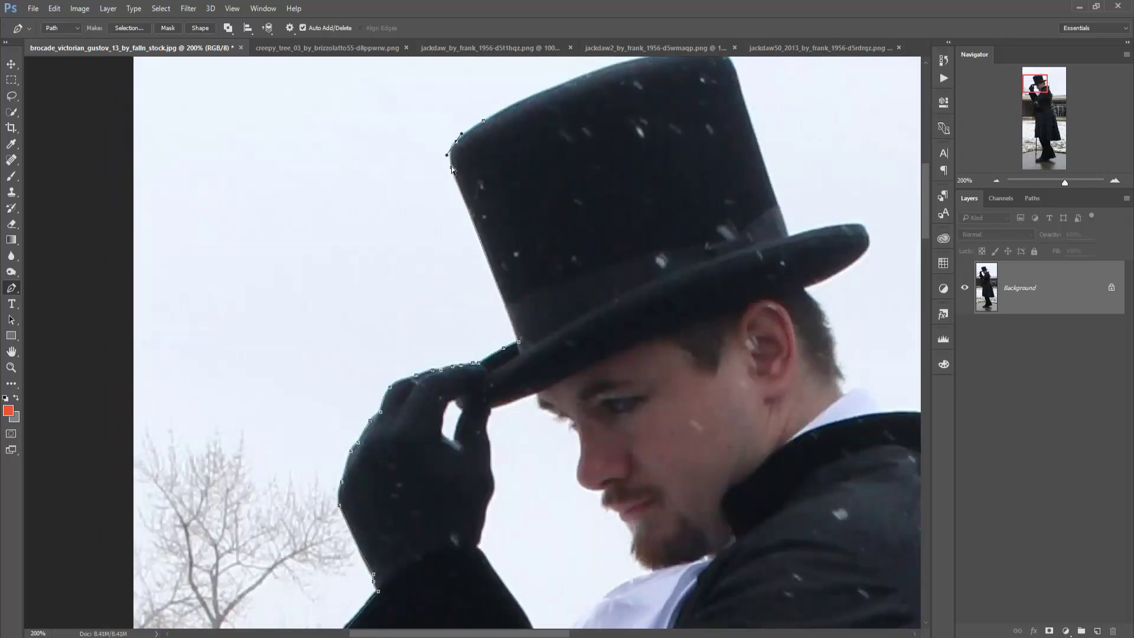
left_click_drag(508, 137, 467, 247)
left_click(527, 193)
left_click(696, 187)
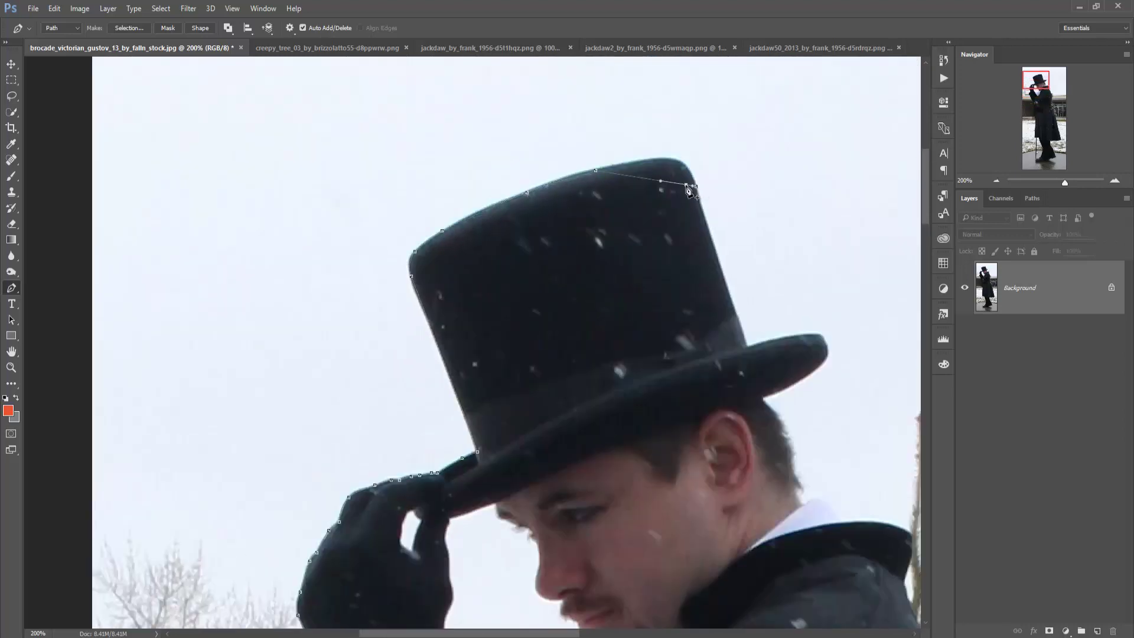
left_click(653, 158)
Trace the right side of the brim, down the neck and hair, and along the collar.
left_click_drag(650, 158, 592, 62)
left_click(690, 249)
left_click(724, 239)
left_click(760, 237)
left_click(770, 248)
left_click(703, 300)
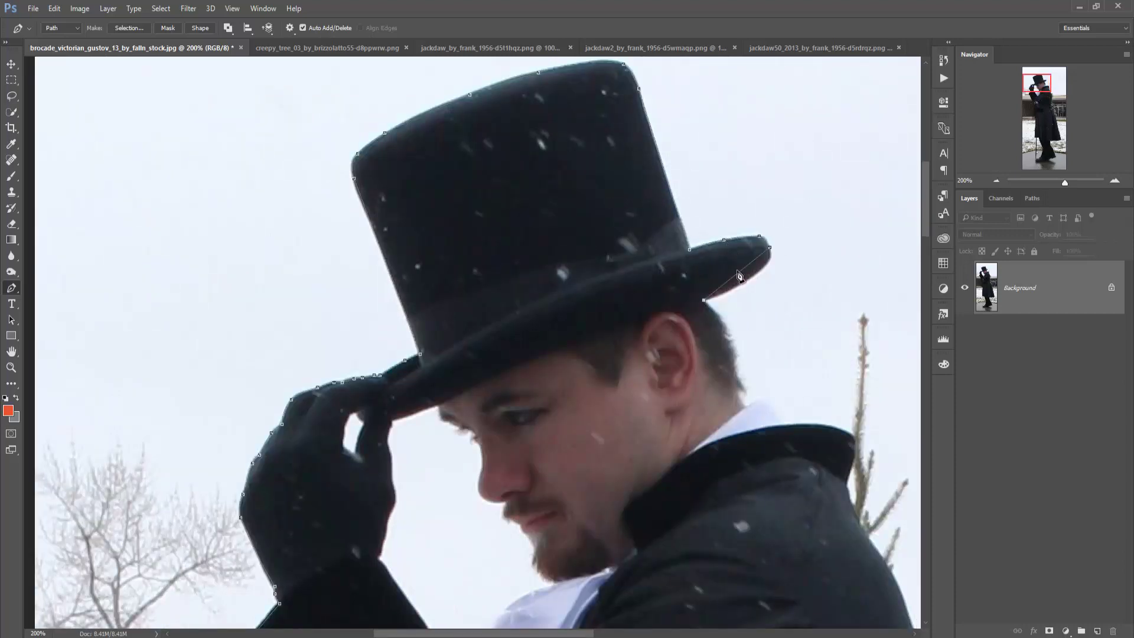
left_click(754, 275)
left_click(720, 319)
left_click(732, 346)
left_click(738, 387)
left_click(781, 420)
left_click(856, 437)
left_click(850, 478)
Add path points down the coat's right edge toward the hem.
left_click_drag(850, 475, 567, 230)
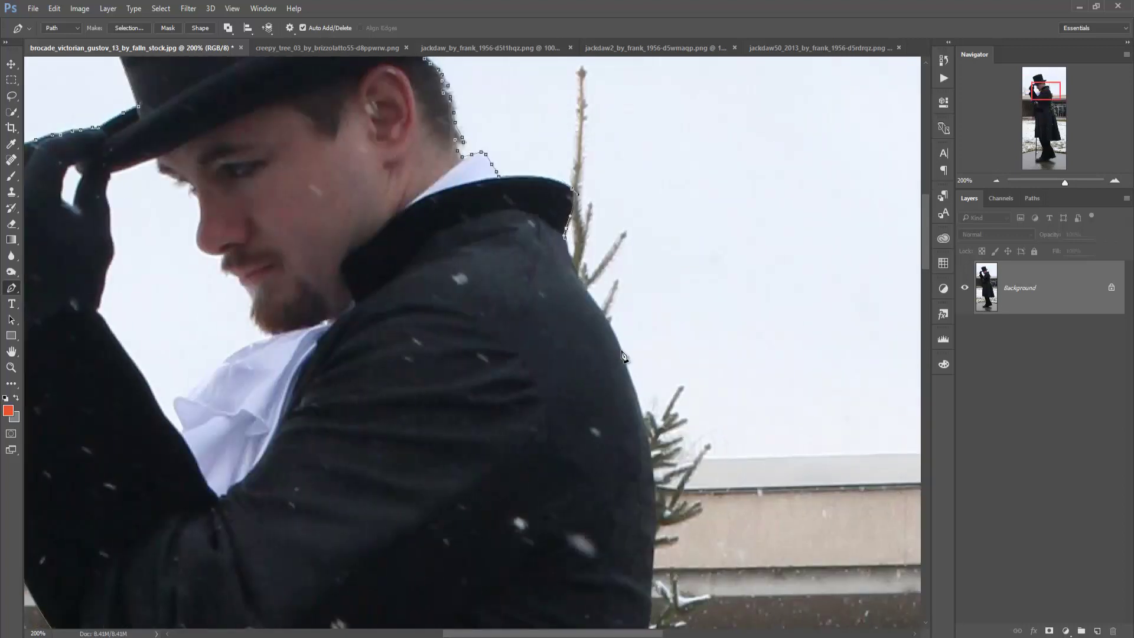
left_click(593, 287)
left_click_drag(618, 334, 589, 168)
left_click(615, 239)
left_click(623, 291)
left_click(629, 335)
left_click_drag(608, 539, 610, 176)
left_click(584, 296)
left_click(587, 356)
left_click_drag(587, 357, 587, 202)
left_click(690, 370)
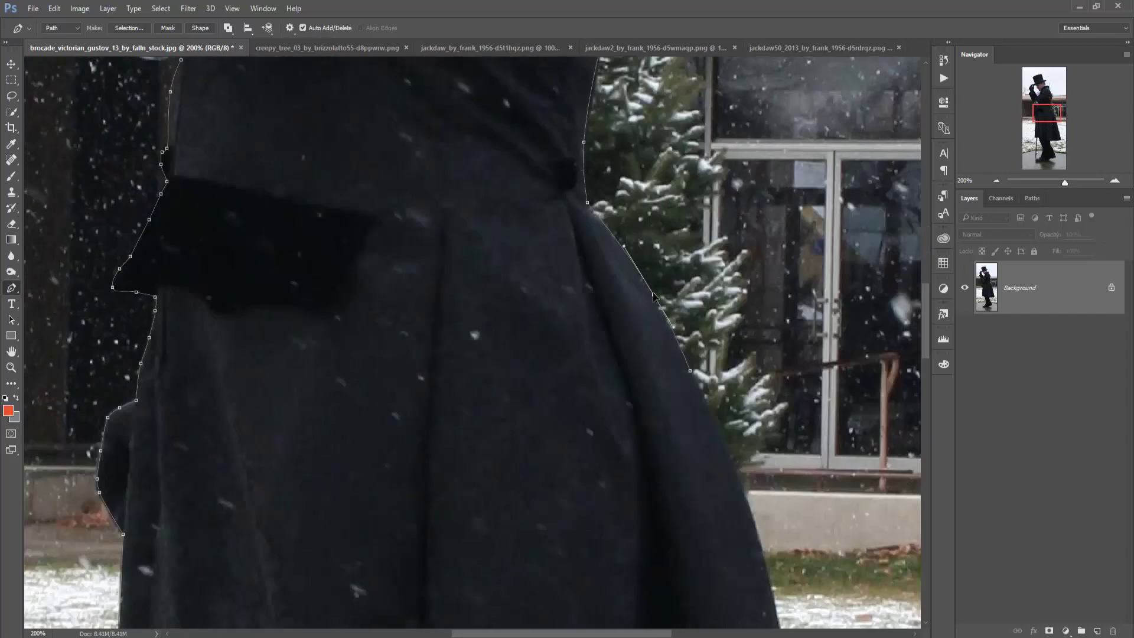
left_click_drag(642, 279, 564, 65)
left_click(644, 221)
left_click(666, 274)
left_click(685, 338)
left_click_drag(615, 373, 674, 288)
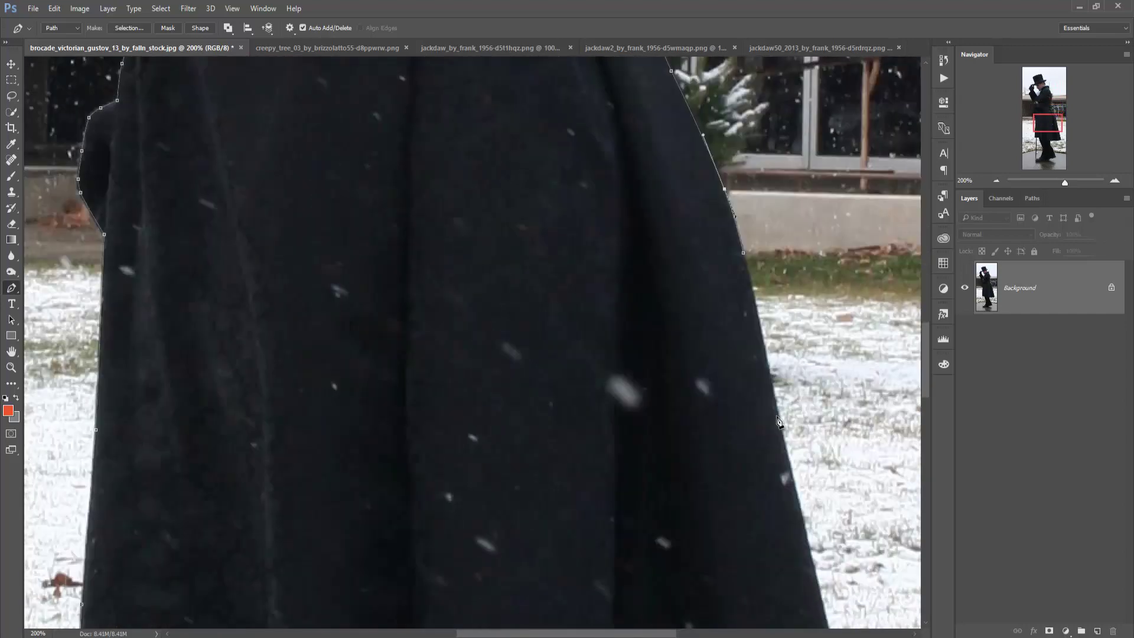
left_click(766, 363)
left_click(775, 416)
left_click(802, 522)
Trace along the coat hem back to the start, close the path, and fit the photo on screen.
left_click_drag(854, 615, 878, 395)
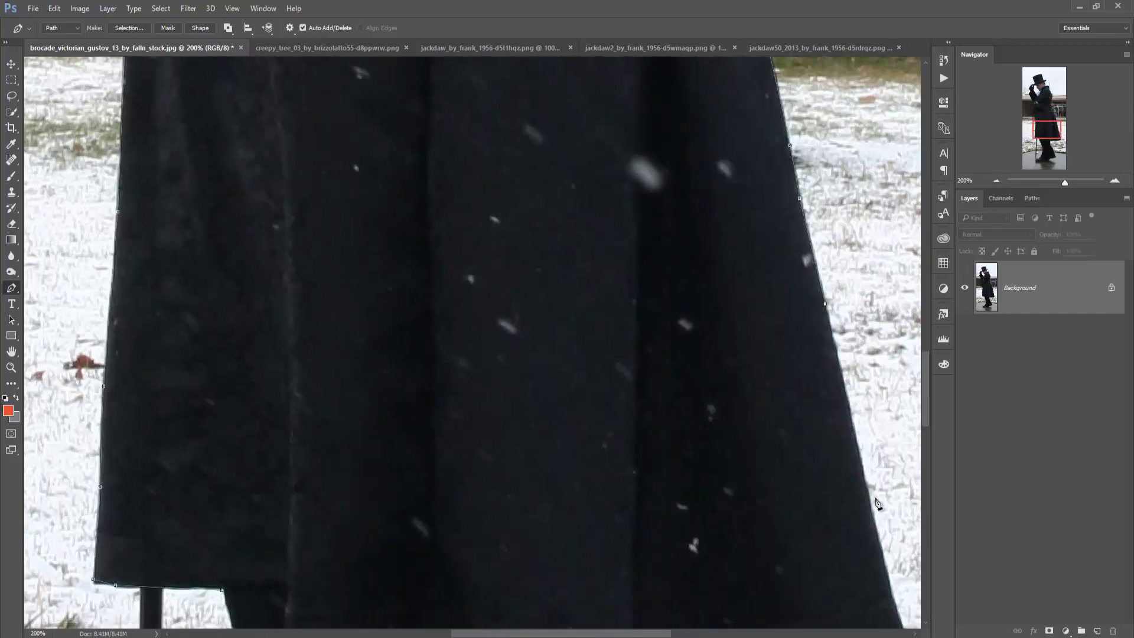
left_click_drag(879, 504, 698, 315)
left_click(689, 307)
left_click(713, 408)
left_click(727, 459)
left_click(666, 479)
left_click(446, 491)
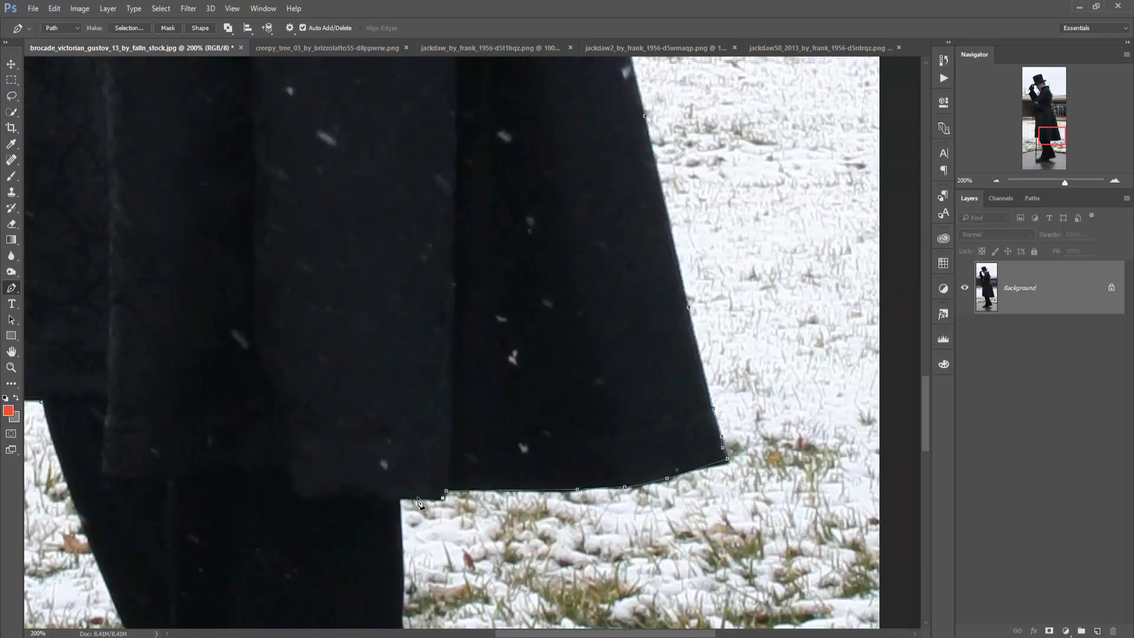
left_click_drag(418, 503, 565, 514)
left_click(550, 508)
left_click(428, 477)
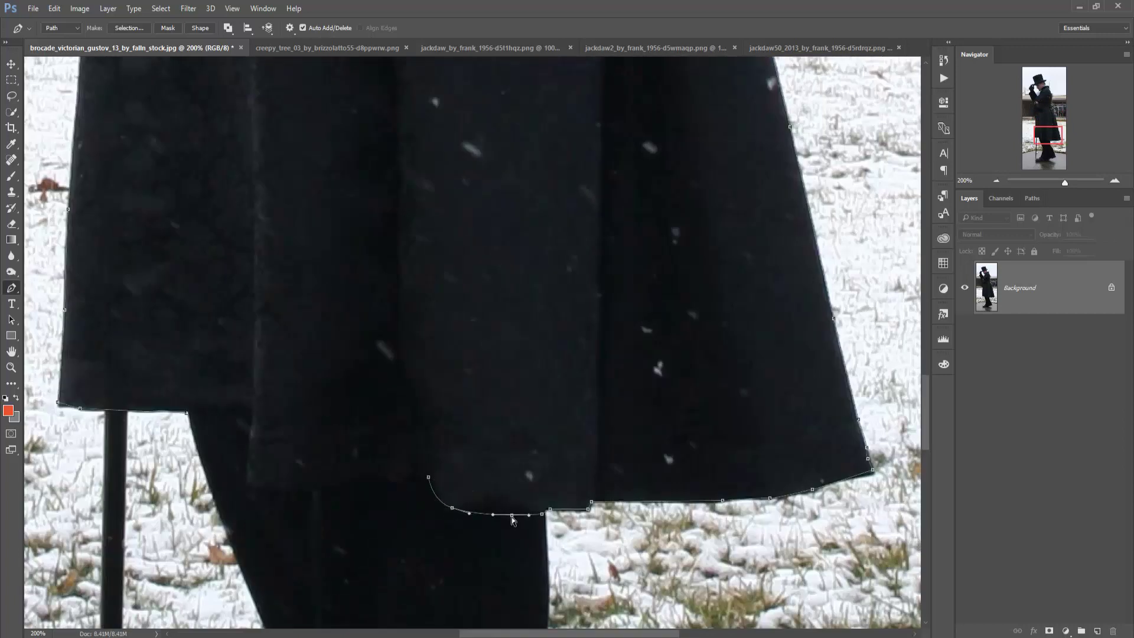
left_click(386, 480)
left_click(289, 487)
left_click(248, 481)
left_click(250, 447)
left_click(251, 409)
left_click(241, 408)
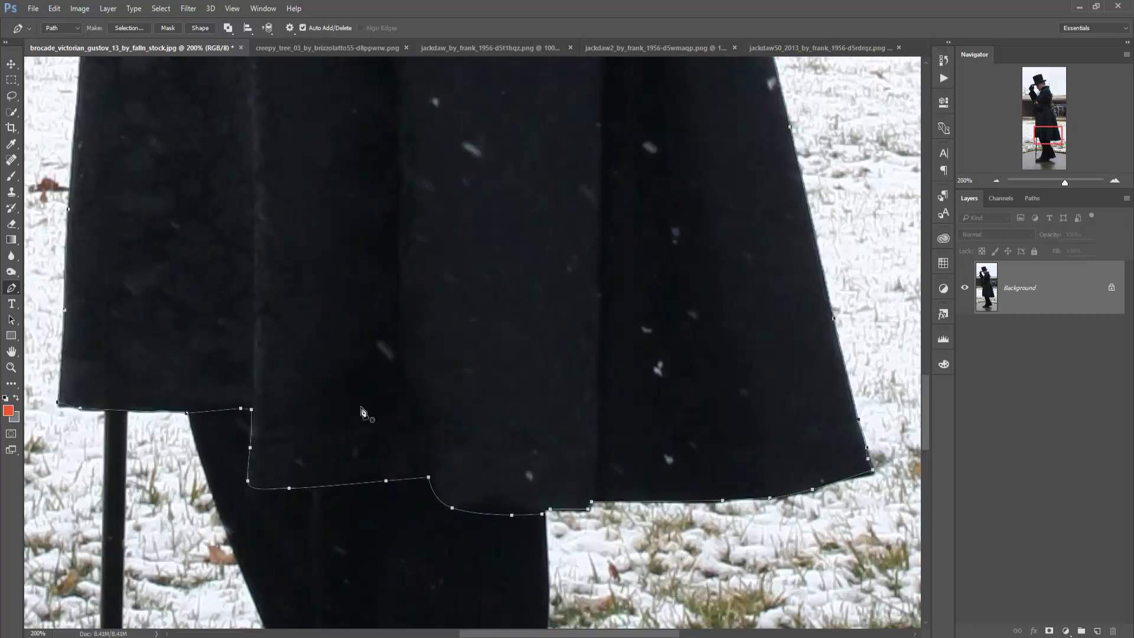
key("ctrl+0")
Convert the traced path into a selection with no feathering.
right_click(464, 283)
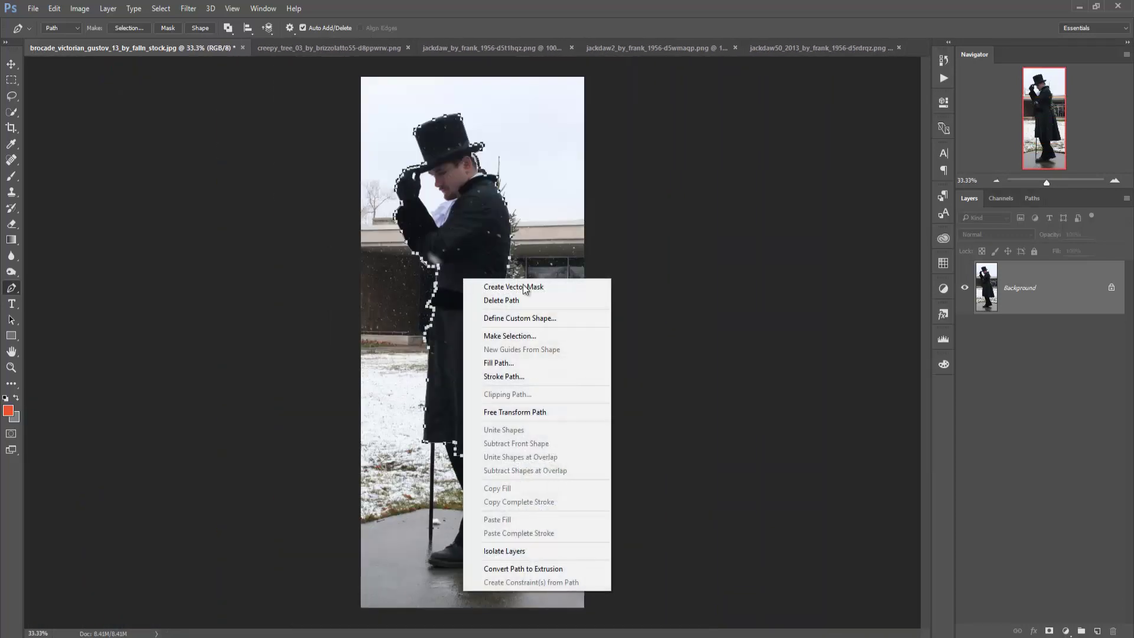
left_click(532, 337)
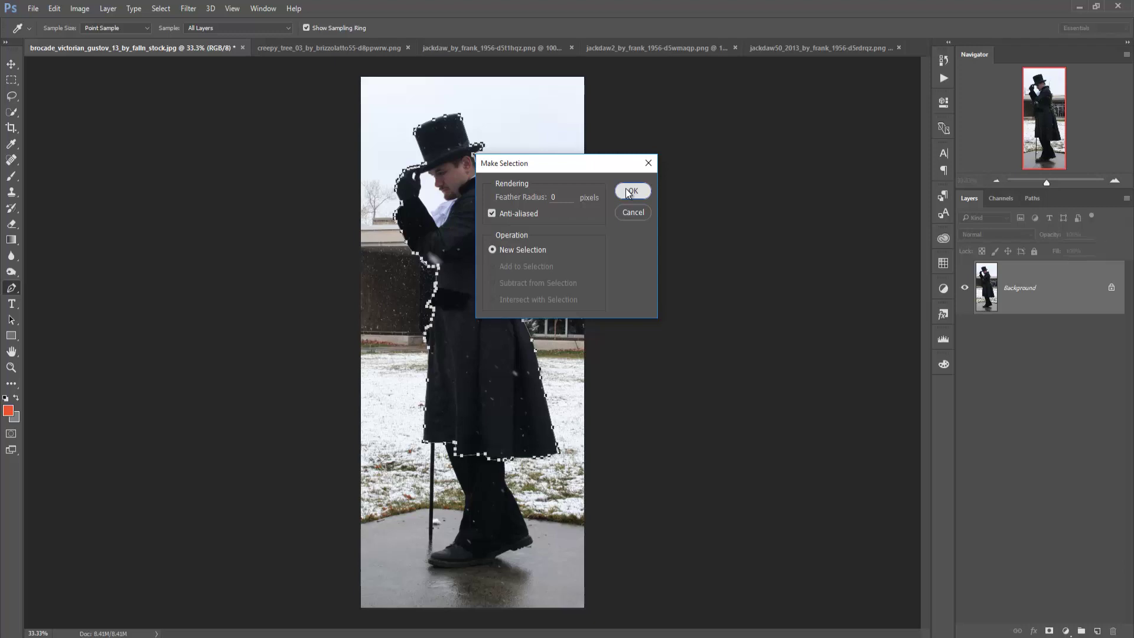
left_click(628, 193)
Refine the selection in Select and Mask with output set to New Layer.
key("alt+ctrl+r")
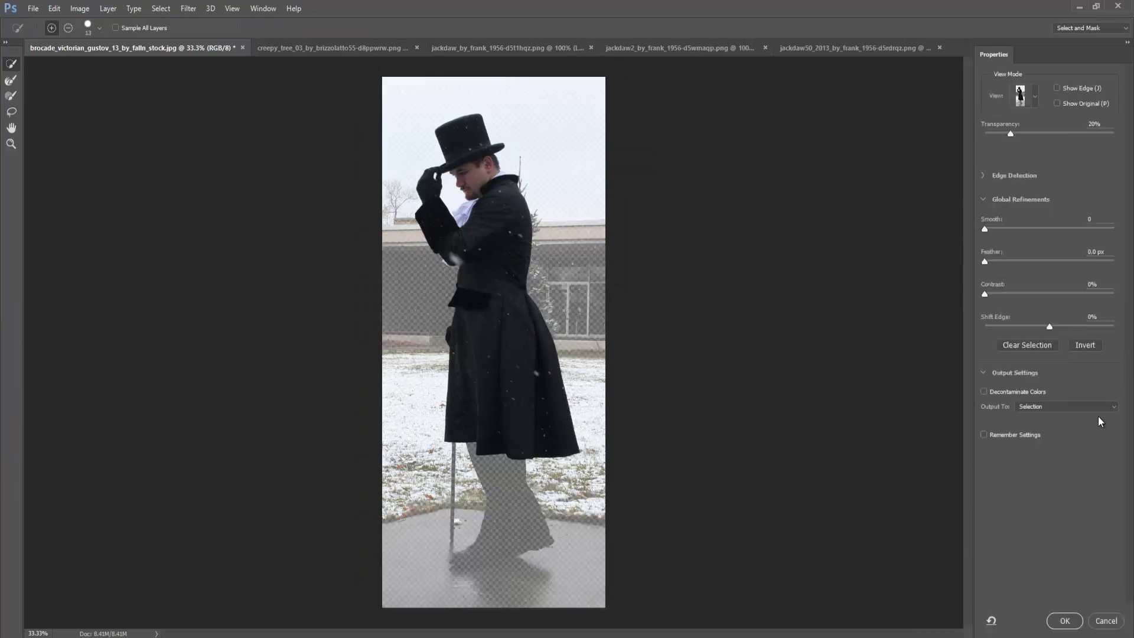
left_click(1097, 407)
left_click(1046, 431)
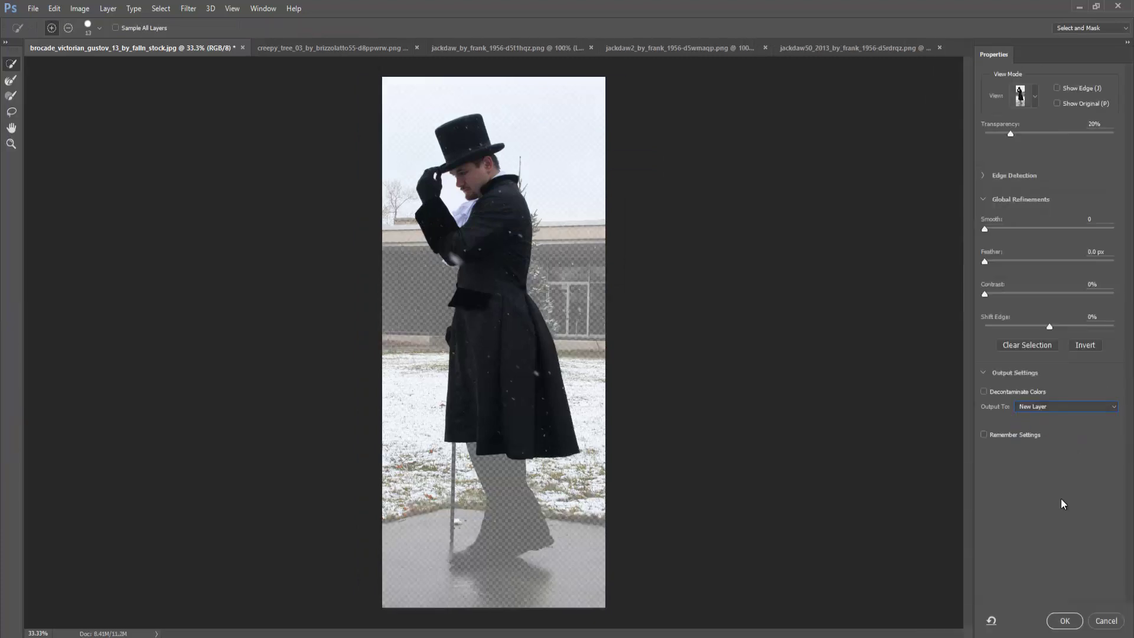
left_click(1065, 621)
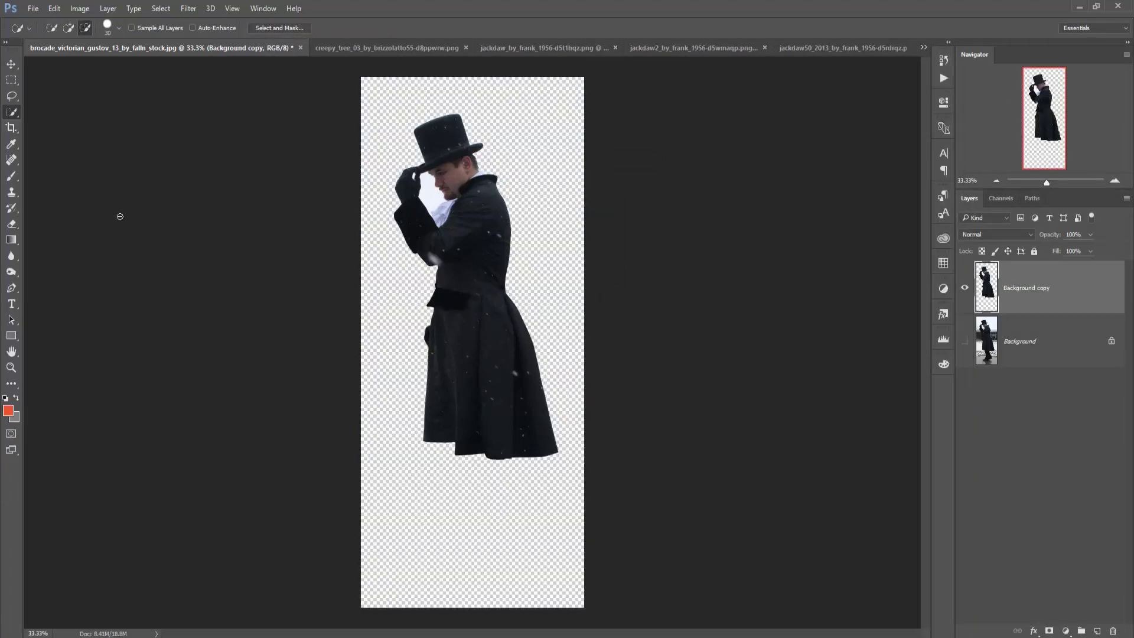
Create a new blank document from the 1280 x 720 px preset.
left_click(12, 64)
left_click(33, 9)
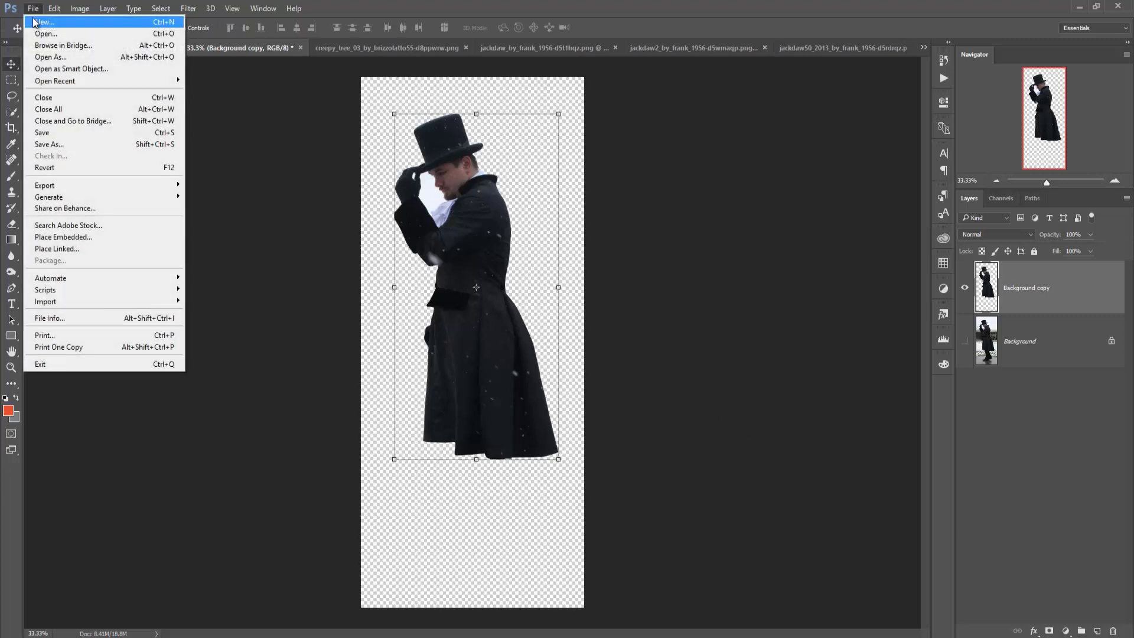
left_click(476, 111)
key("ctrl+n")
left_click(567, 172)
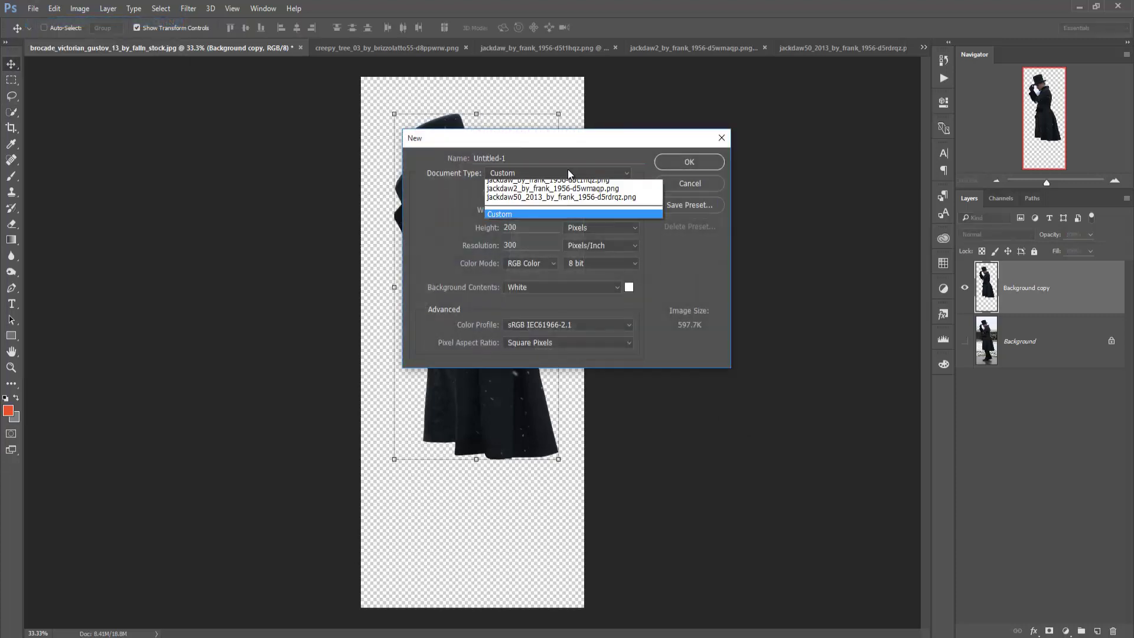
left_click(546, 211)
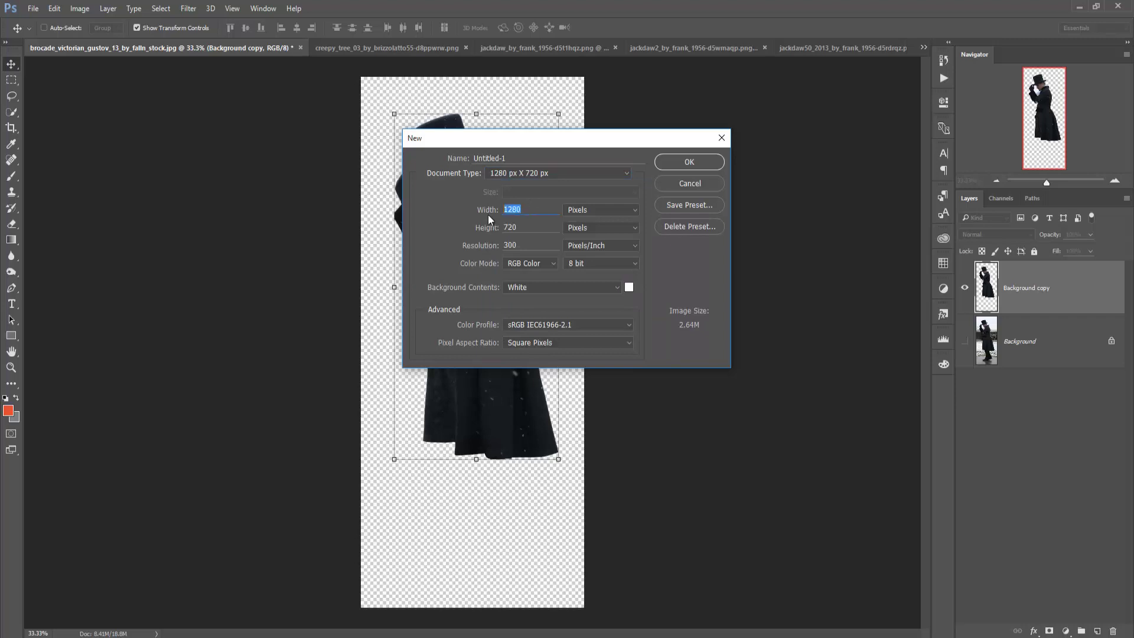
key("Tab")
left_click(700, 167)
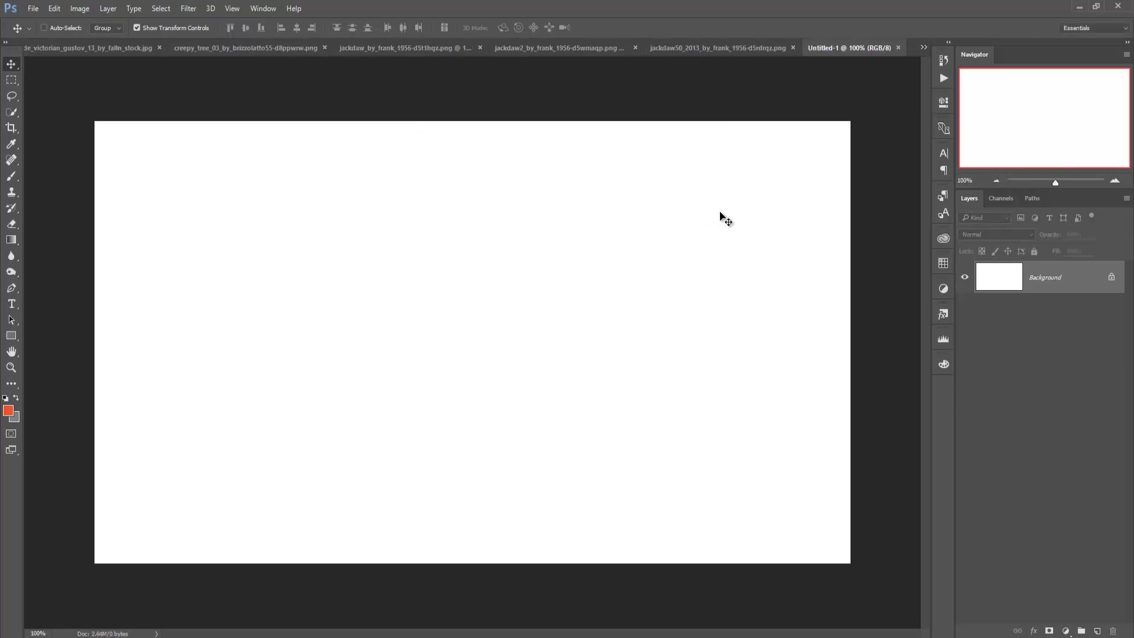
left_click(51, 48)
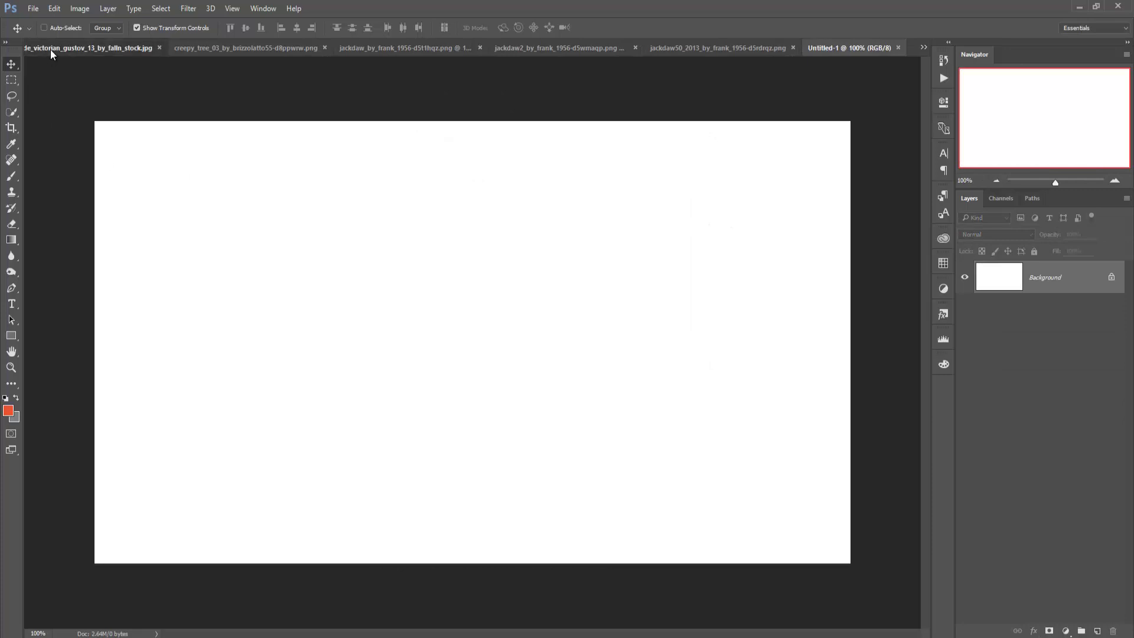
Drag the cut-out man from the photo window into the new Untitled-1 document.
left_click_drag(59, 48, 679, 124)
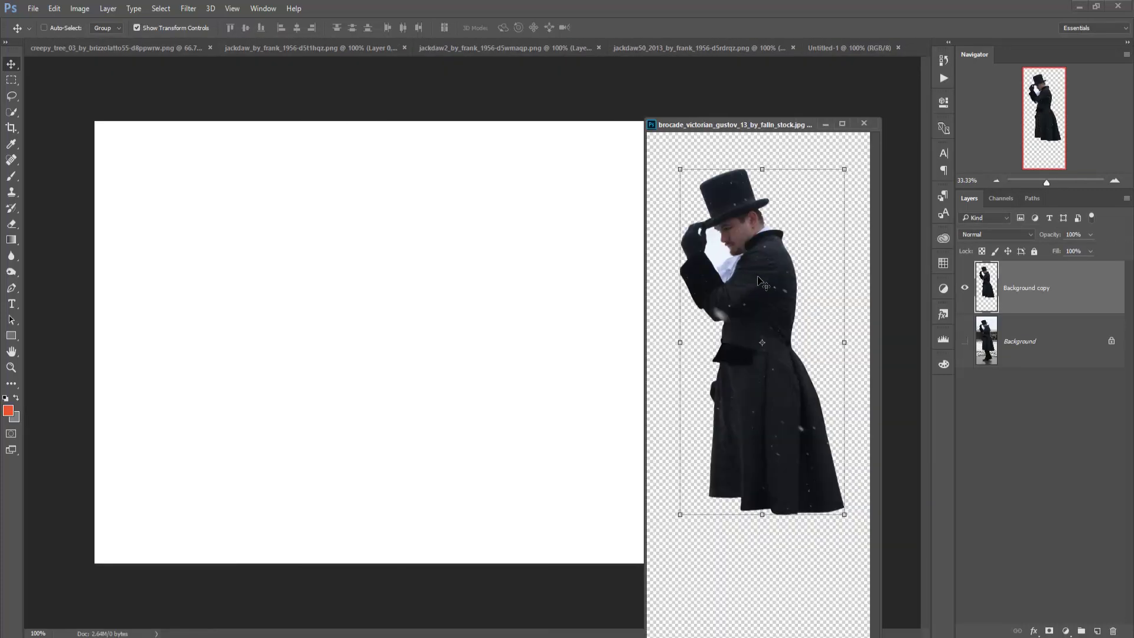
left_click_drag(759, 283, 546, 289)
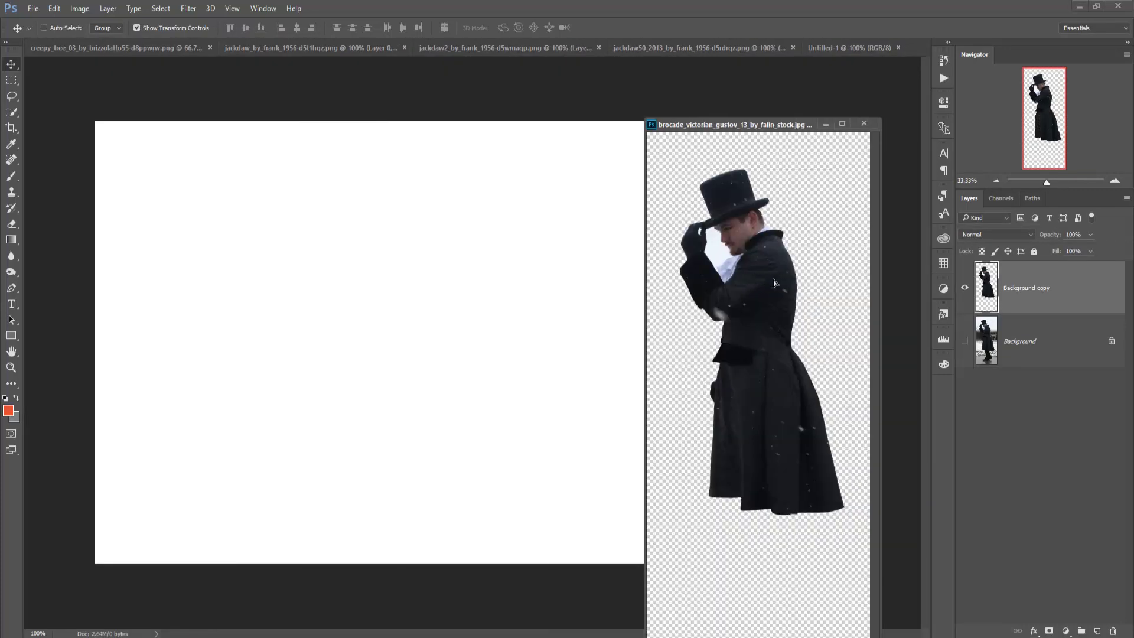
left_click(826, 124)
left_click_drag(582, 194, 561, 334)
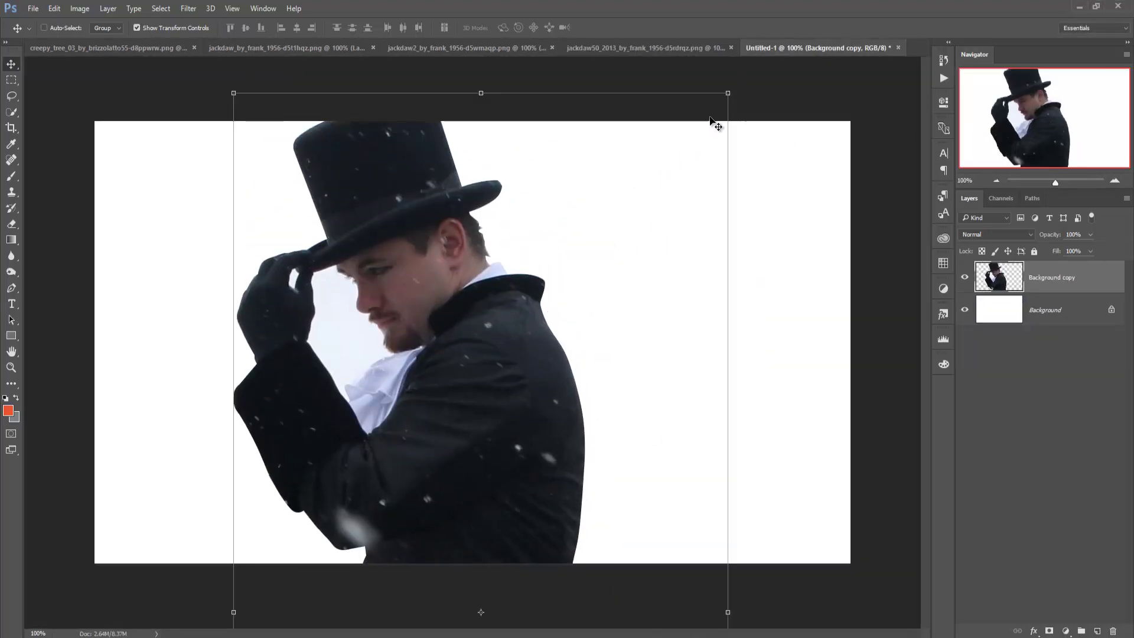
Scale the figure to about 65% and position it left of centre with the hat visible.
left_click_drag(729, 95, 678, 268)
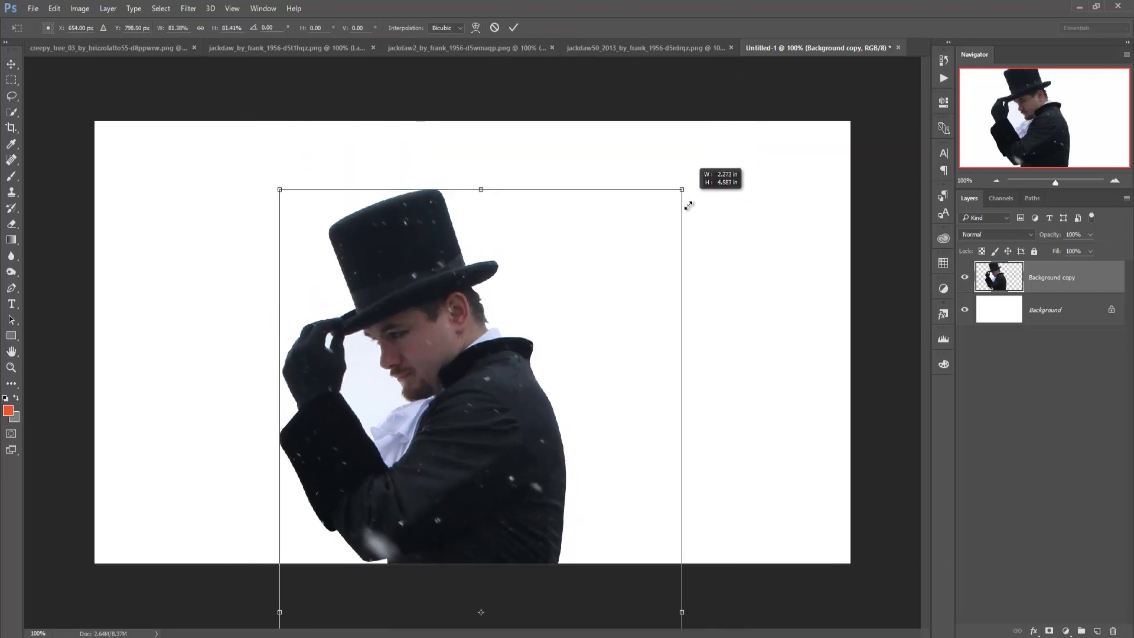
left_click_drag(548, 328, 560, 203)
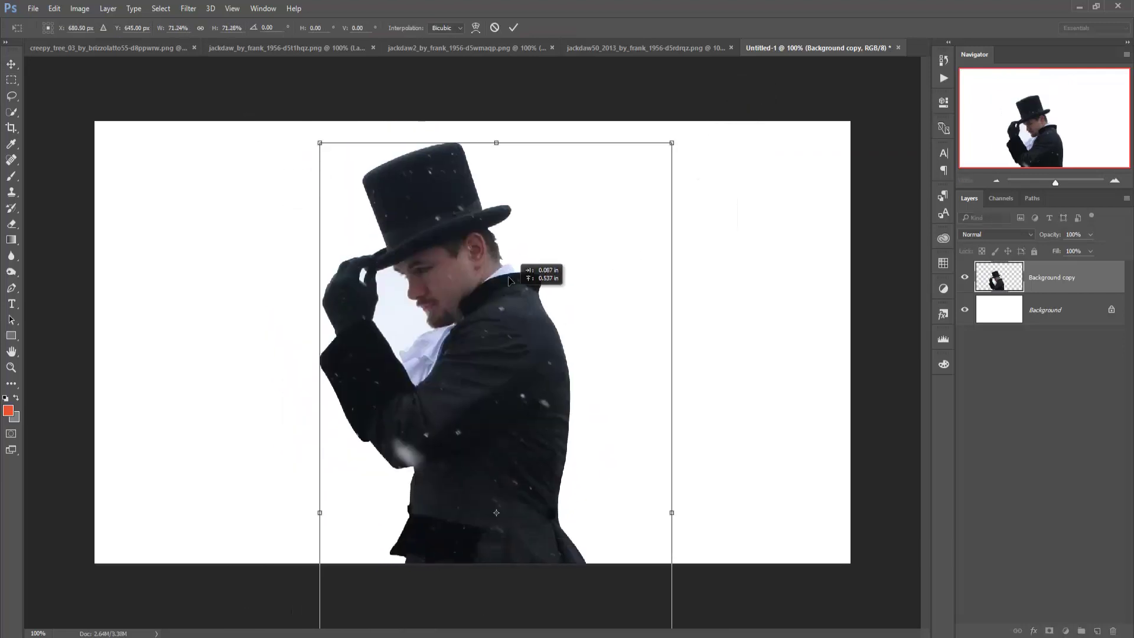
left_click_drag(667, 111, 634, 180)
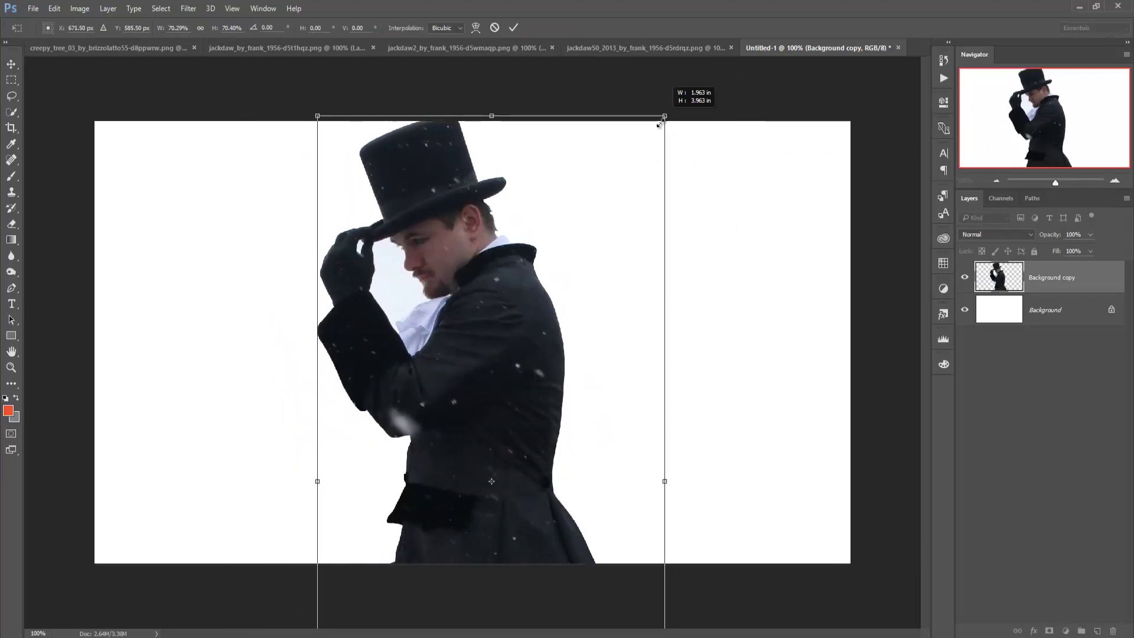
mouse_move(512, 335)
left_mouse_down()
mouse_move(517, 284)
mouse_move(487, 266)
left_mouse_up()
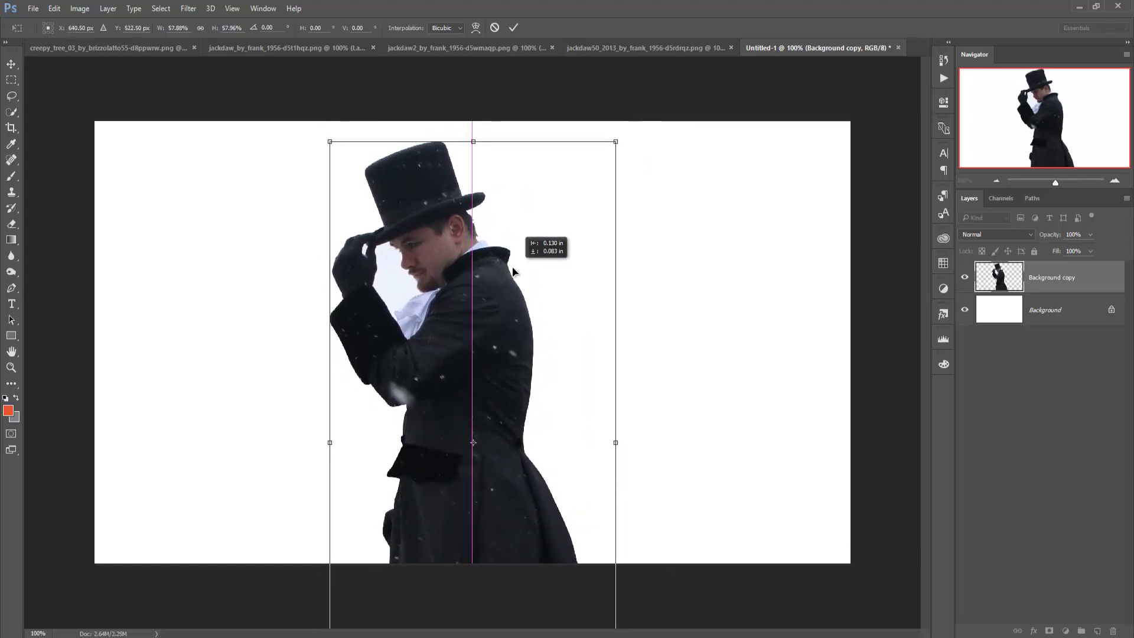
left_click_drag(464, 312, 479, 313)
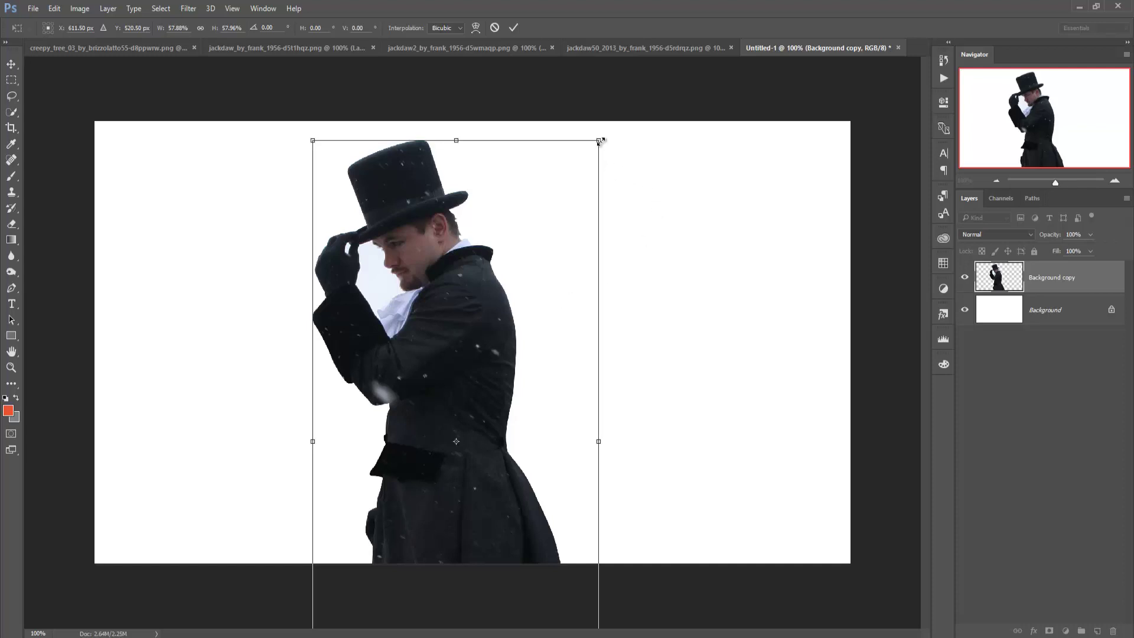
left_click_drag(599, 141, 617, 103)
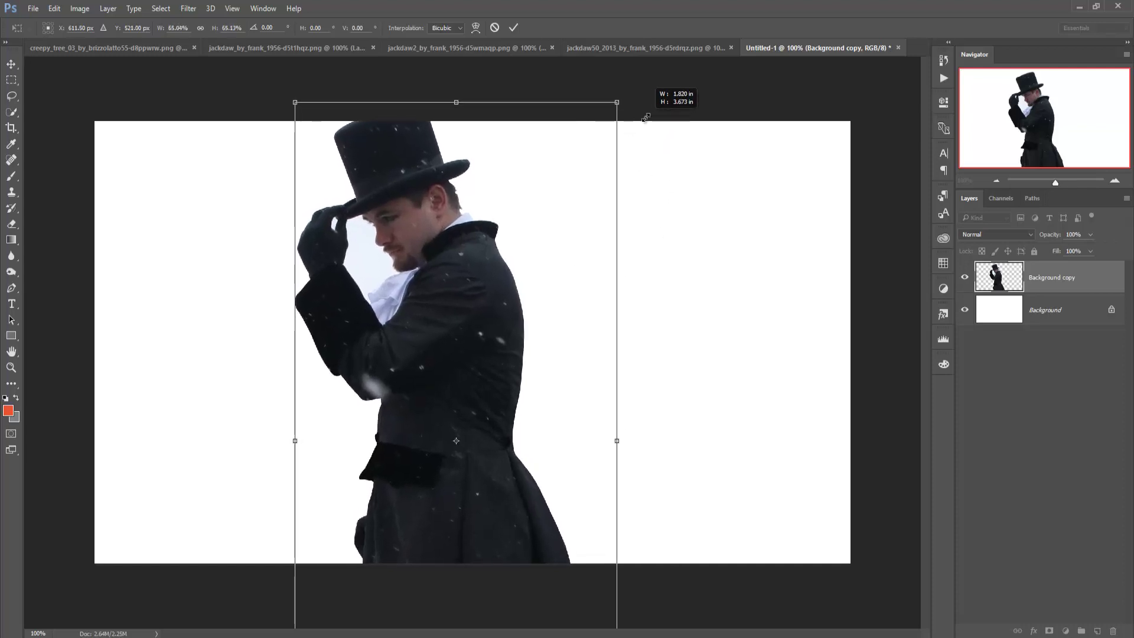
left_click_drag(471, 275, 471, 321)
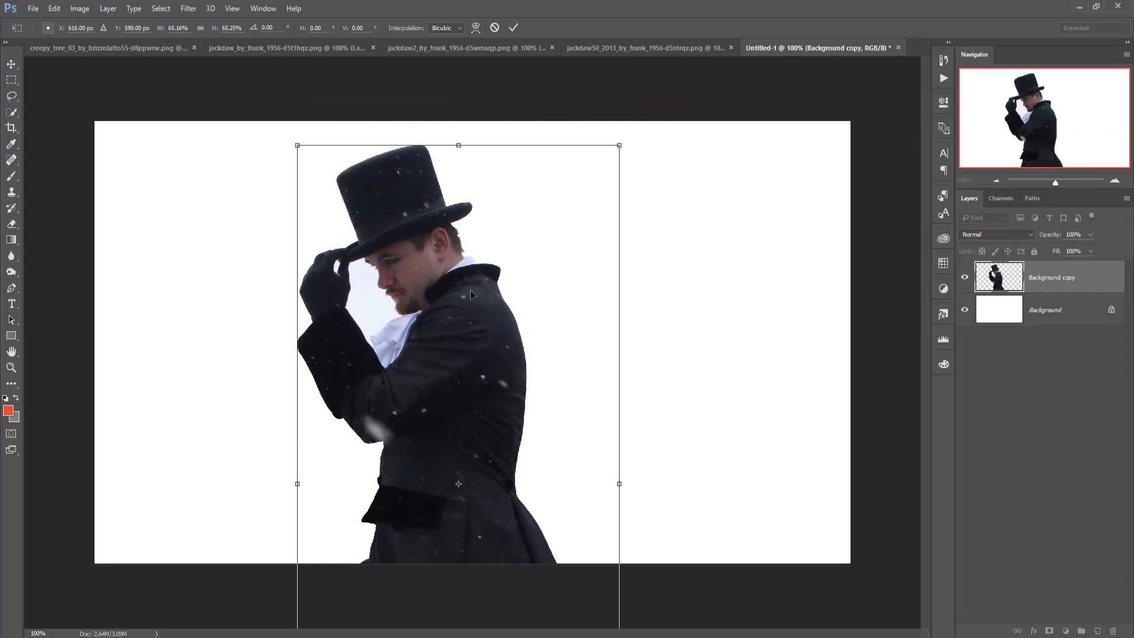
left_click(514, 28)
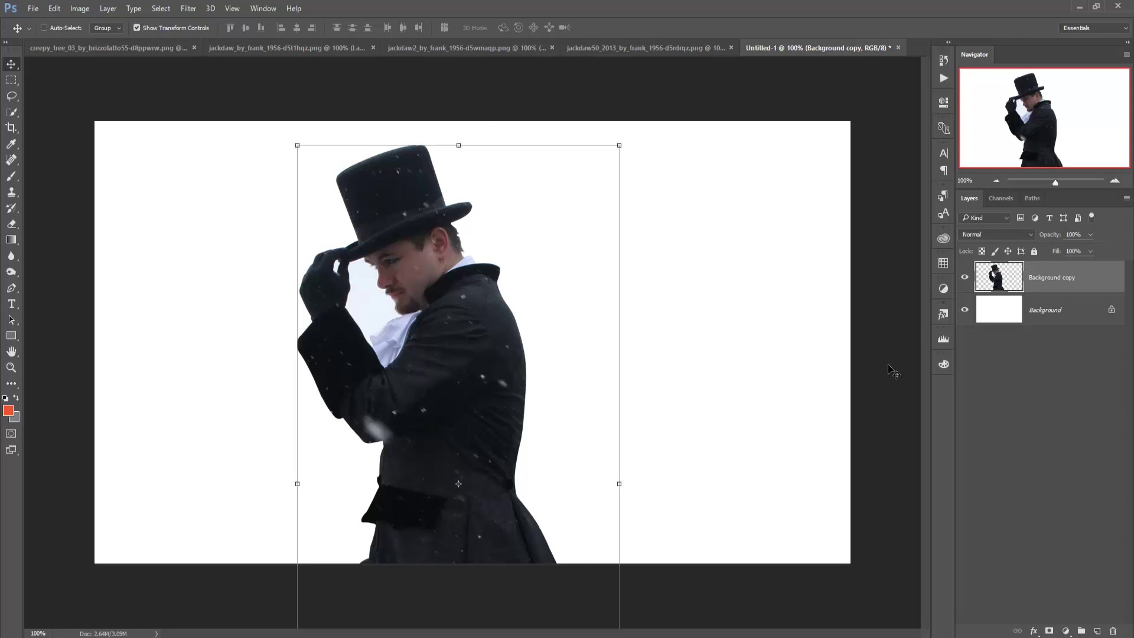
Open and cancel the Duplicate Layer dialog for the figure layer.
right_click(1048, 268)
left_click(934, 132)
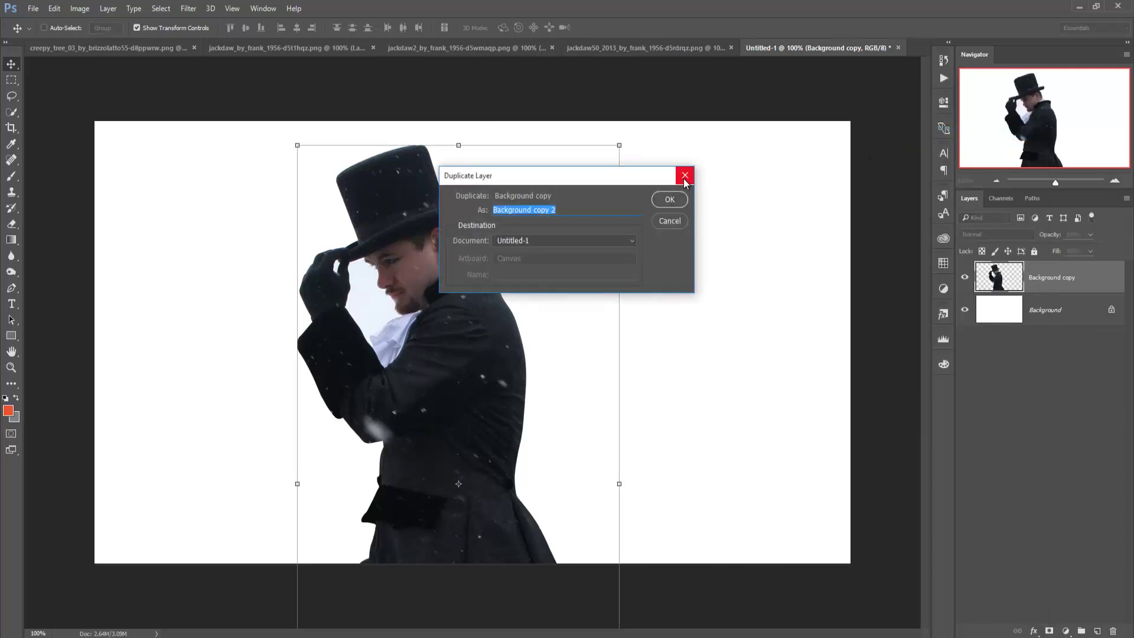
left_click(684, 174)
Close the Camera Raw filter without applying it, then hide the white Background layer.
left_click(189, 9)
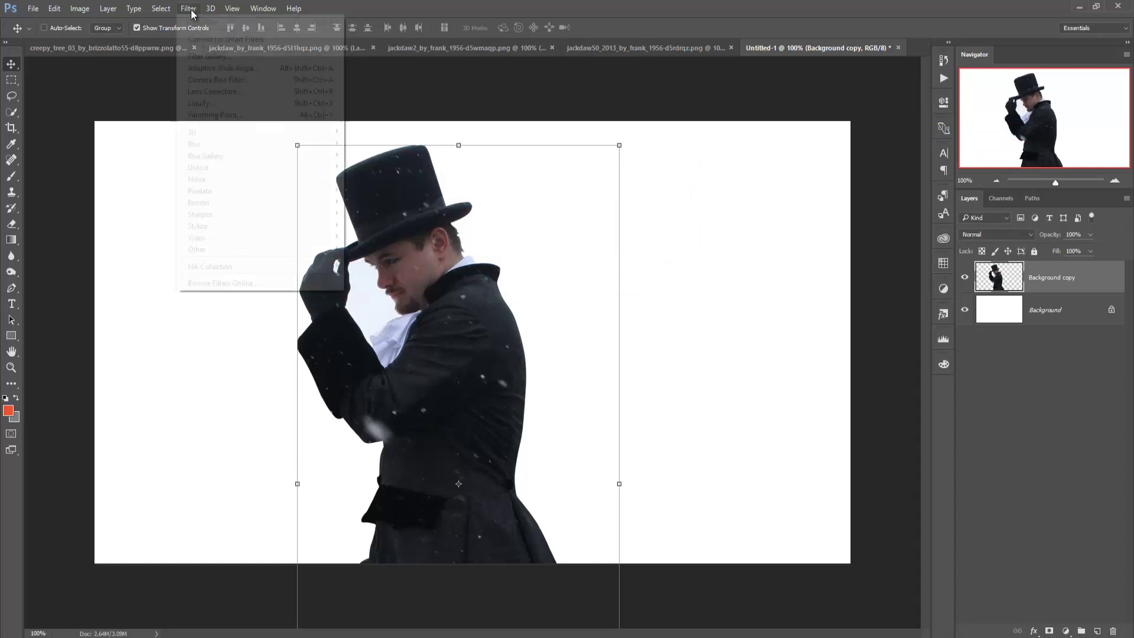
left_click(198, 103)
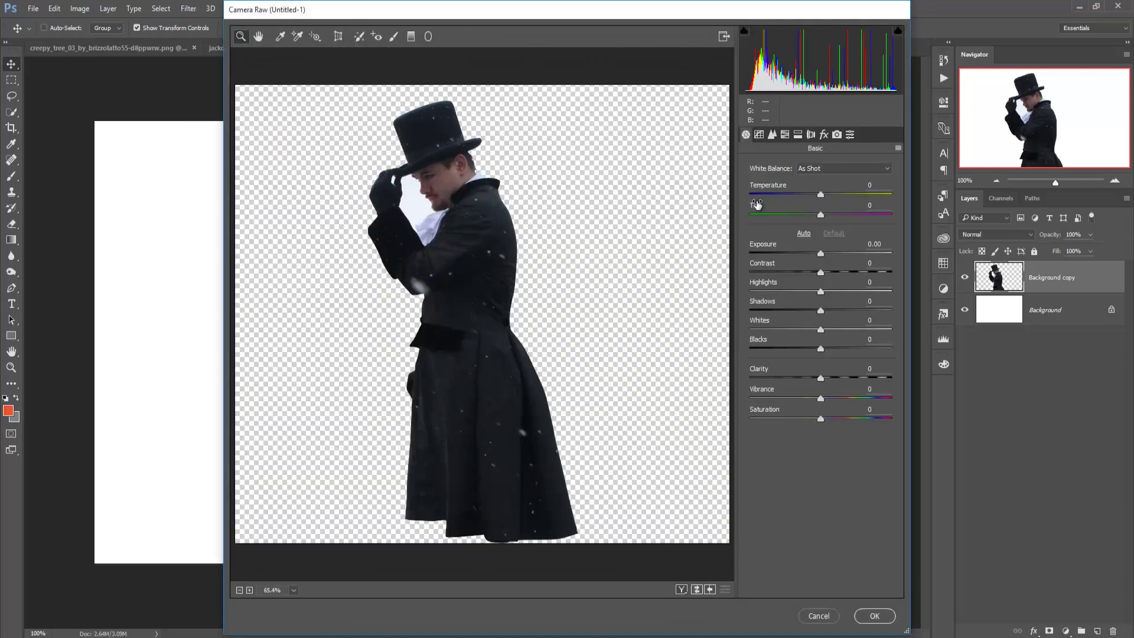
left_click(826, 619)
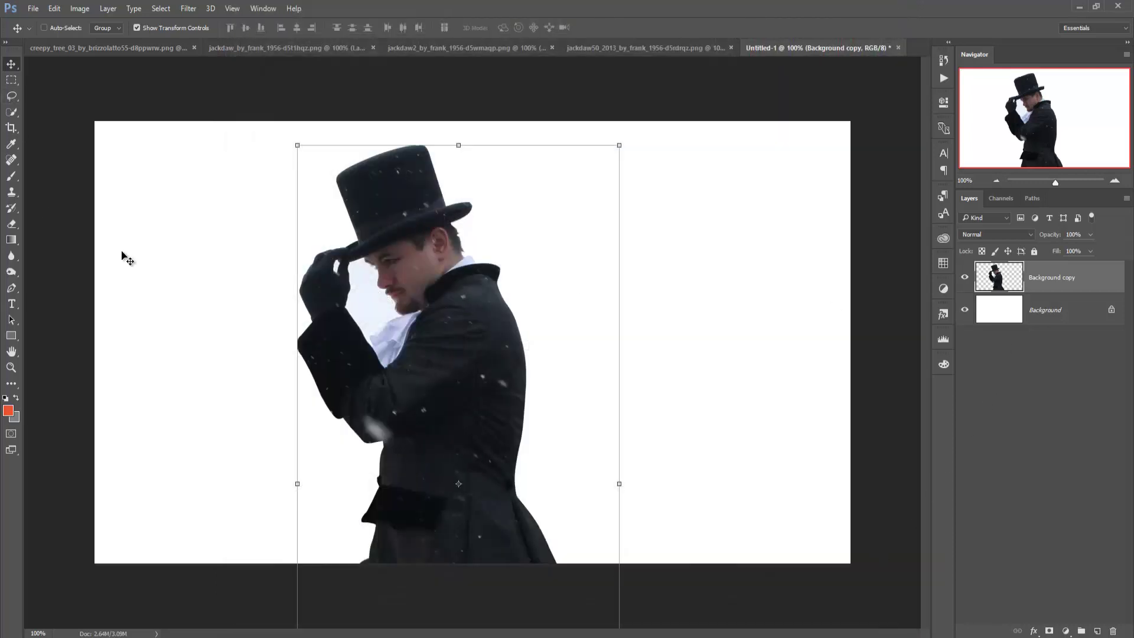
left_click(965, 310)
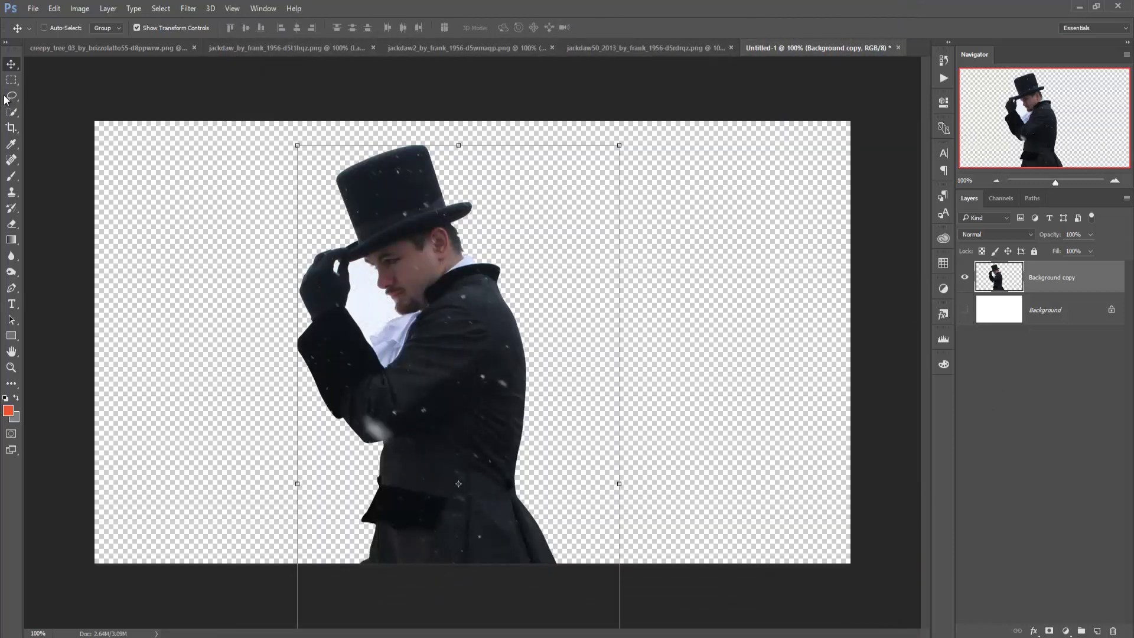
Zoom in and trace a Pen path along the glove edge, sleeve and shirt ruffle.
left_click(11, 288)
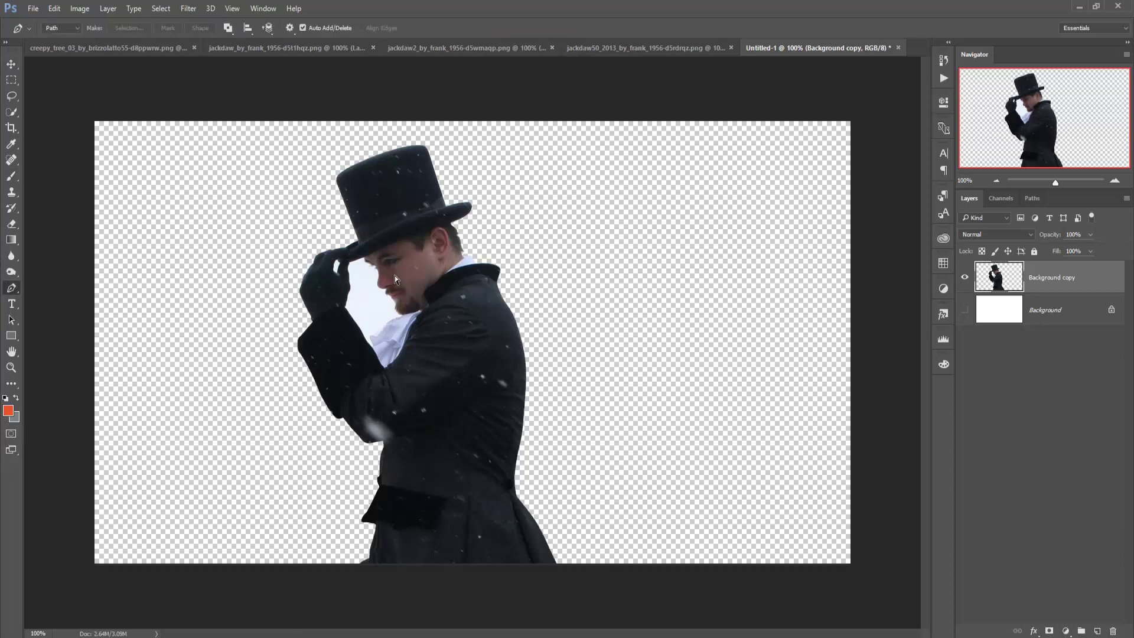
key("ctrl+plus")
key("ctrl+plus")
key("ctrl+plus")
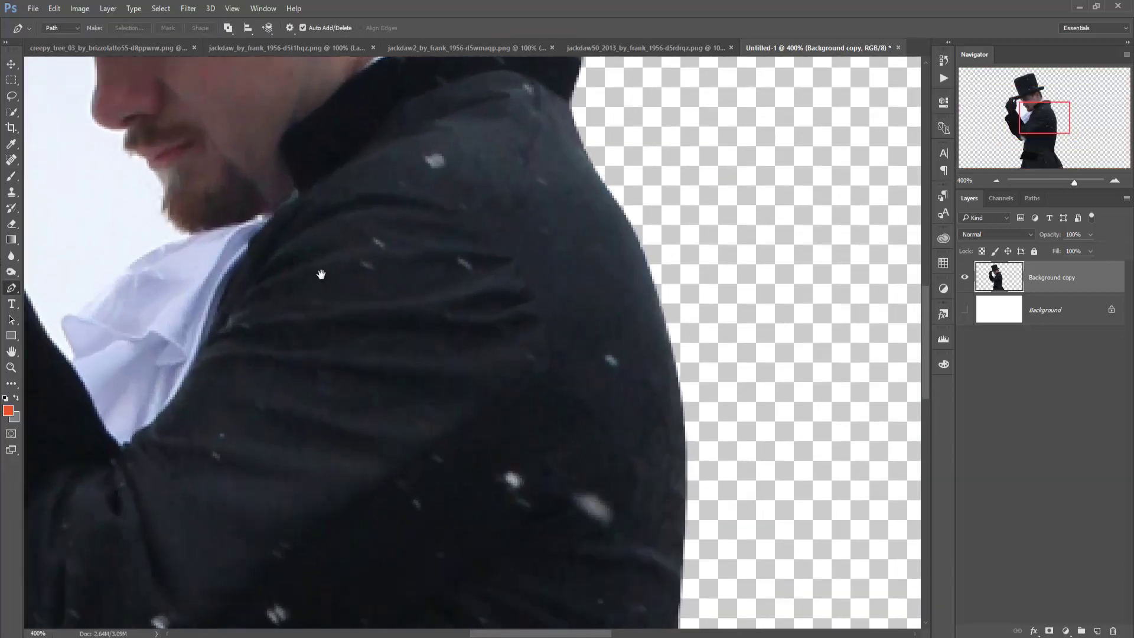
mouse_move(319, 272)
left_mouse_down()
mouse_move(589, 402)
mouse_move(589, 413)
left_mouse_up()
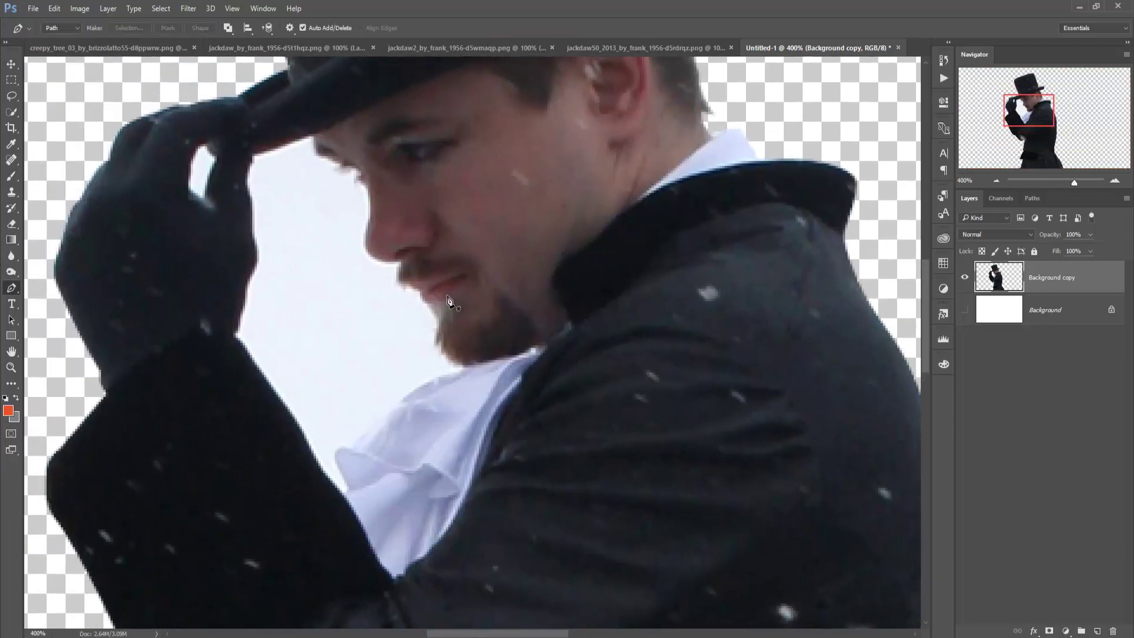
left_click(250, 166)
left_click(252, 221)
left_click(255, 266)
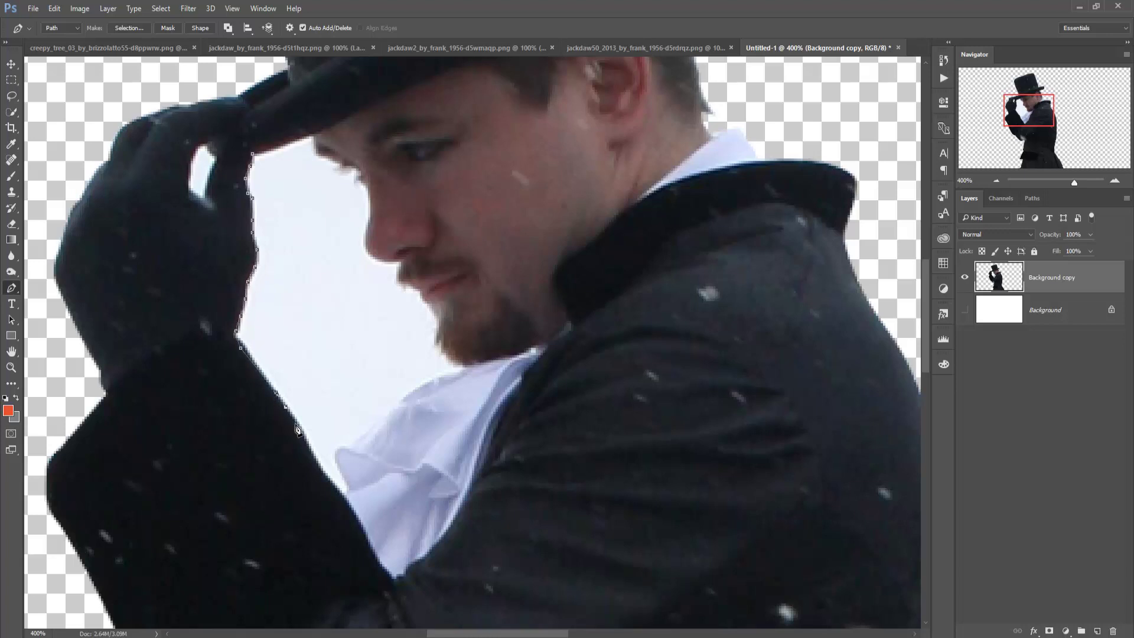
left_click(327, 477)
left_click_drag(349, 493, 342, 469)
left_click(376, 427)
left_click(406, 397)
left_click_drag(427, 384, 466, 370)
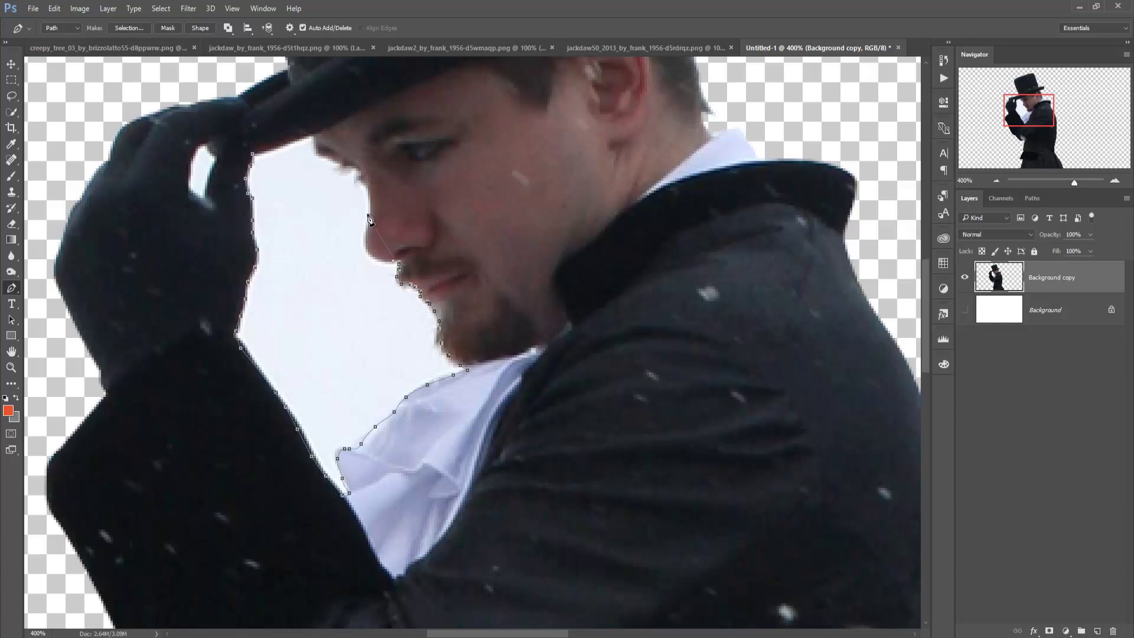
Close the path under the hat brim, make it a selection and delete the white gap.
left_click_drag(381, 239, 368, 251)
left_click(316, 135)
left_click(253, 155)
right_click(304, 210)
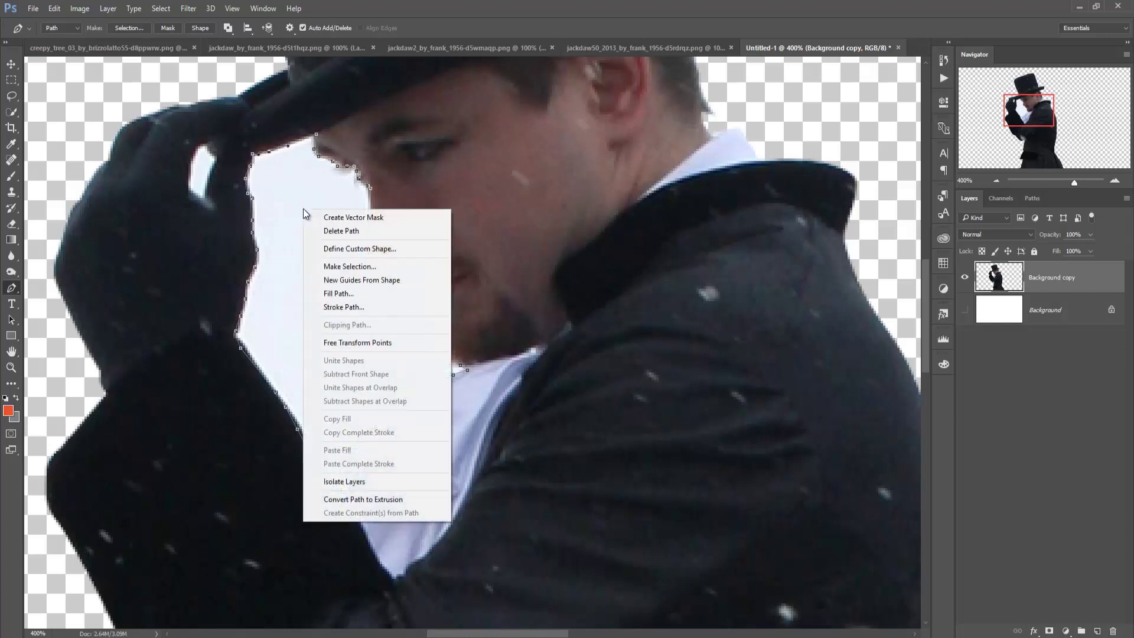
left_click(359, 266)
key("Return")
key("Delete")
Clear the white gap inside the glove with a Pen-path selection, then deselect and zoom out.
left_click(213, 170)
left_click(208, 191)
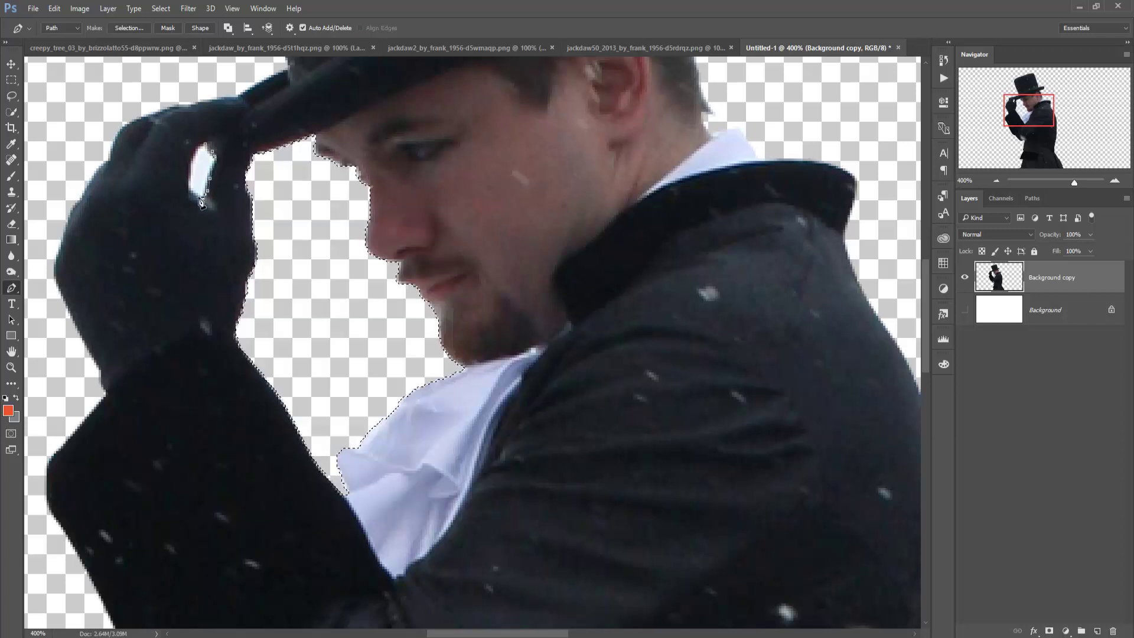
left_click(189, 188)
left_click(193, 163)
left_click(204, 143)
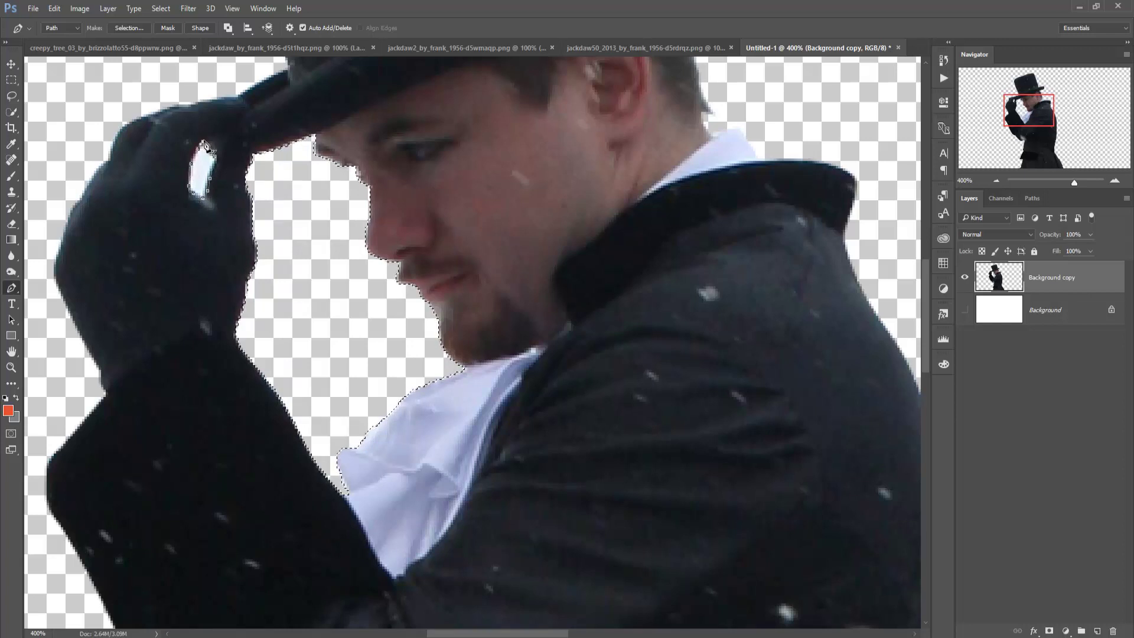
right_click(206, 147)
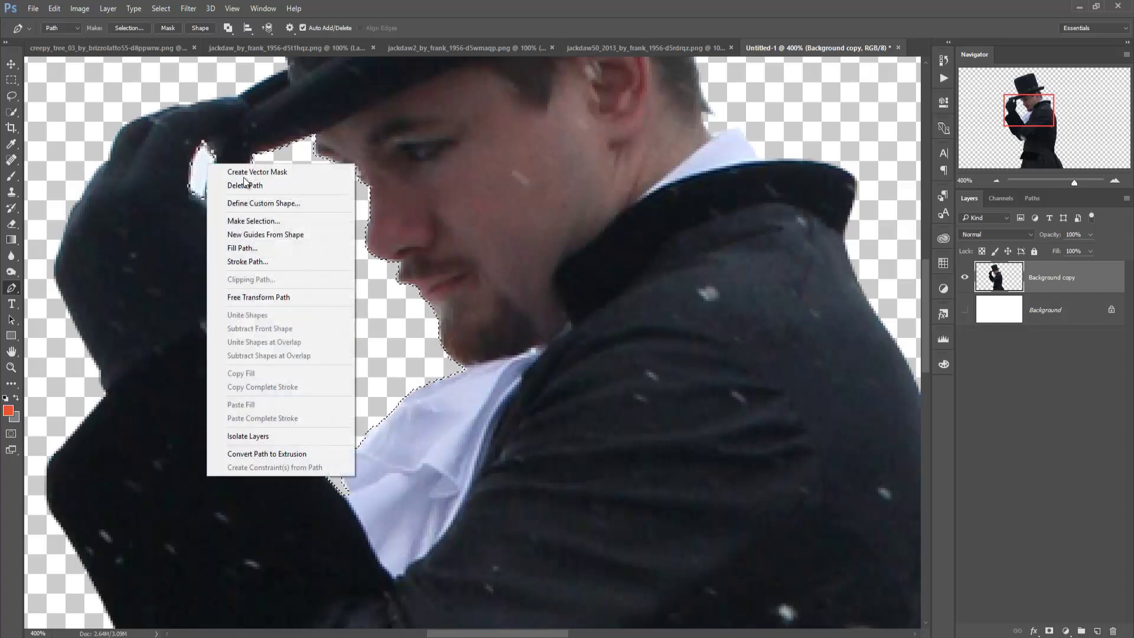
left_click(248, 220)
left_click(631, 191)
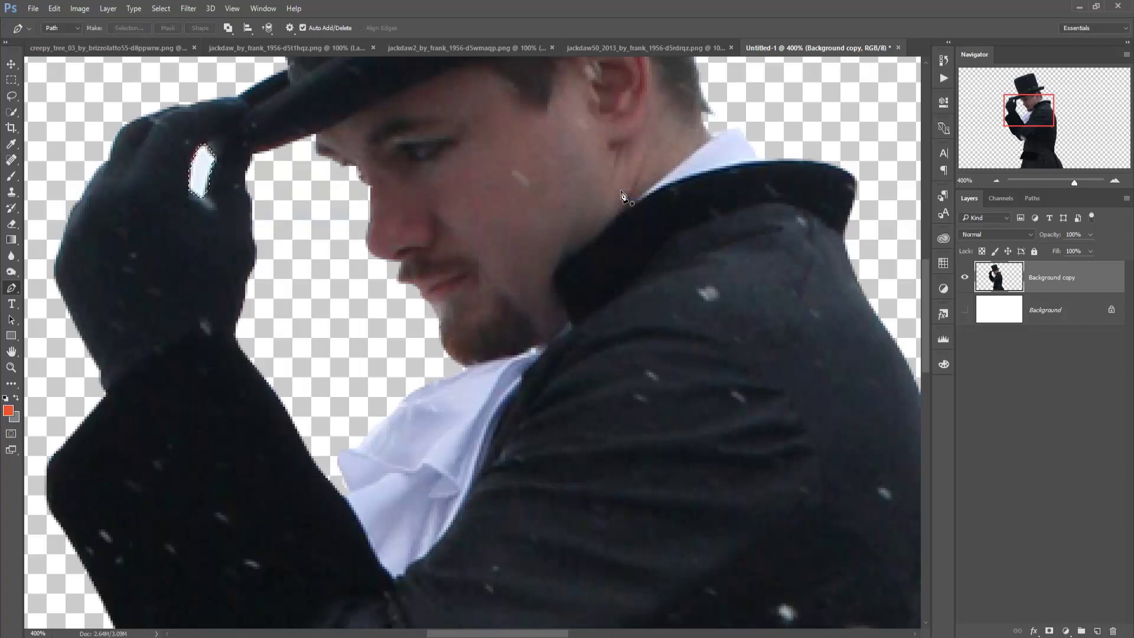
left_click(12, 64)
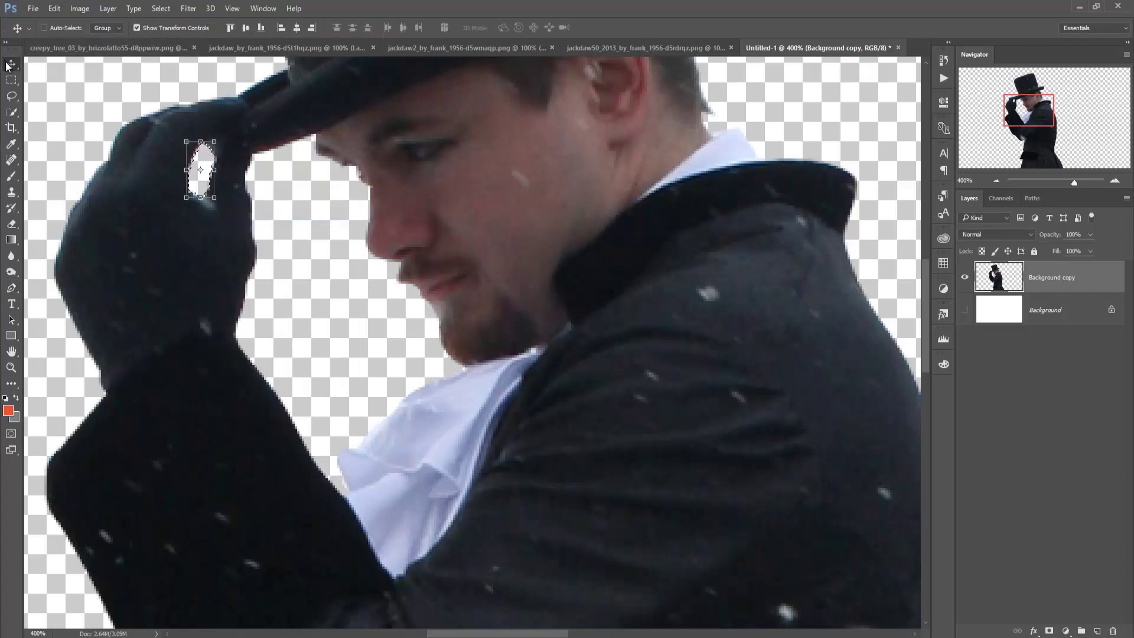
left_click(160, 8)
left_click(172, 36)
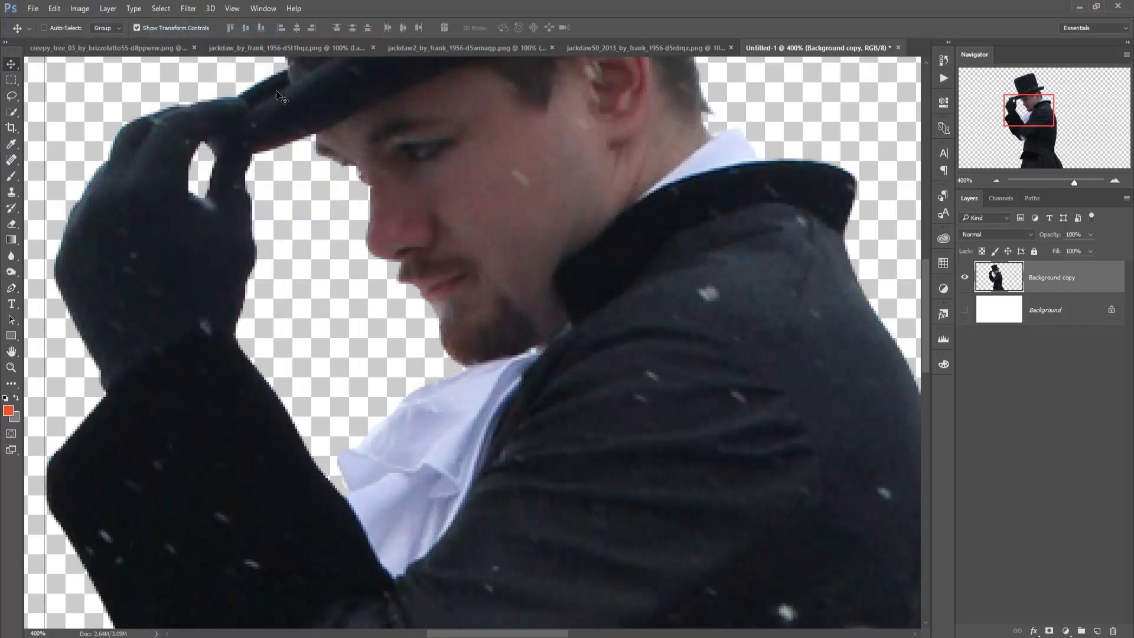
key("ctrl+minus")
key("ctrl+minus")
Outline the white patch on the coat sleeve with the freehand Lasso.
key("ctrl+minus")
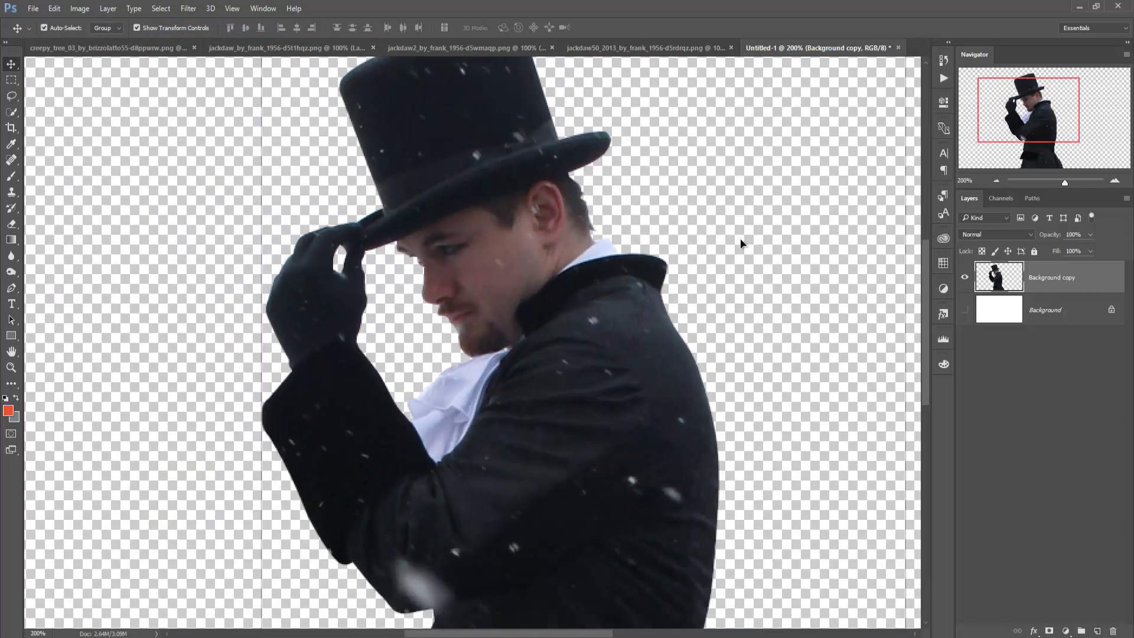
key("ctrl+minus")
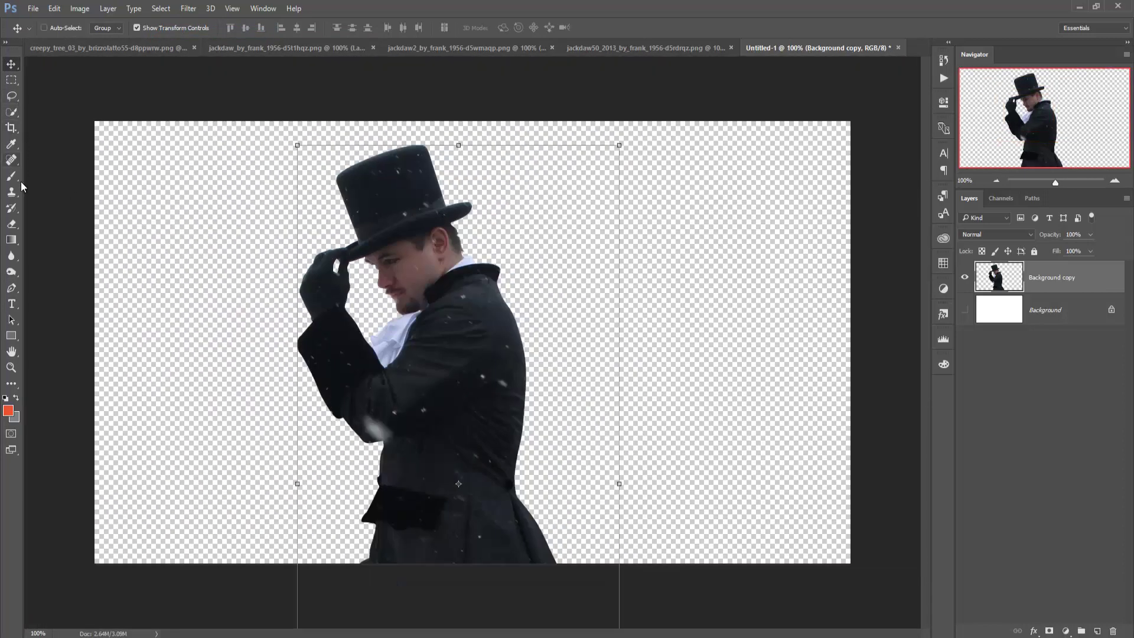
right_click(11, 96)
left_click(42, 96)
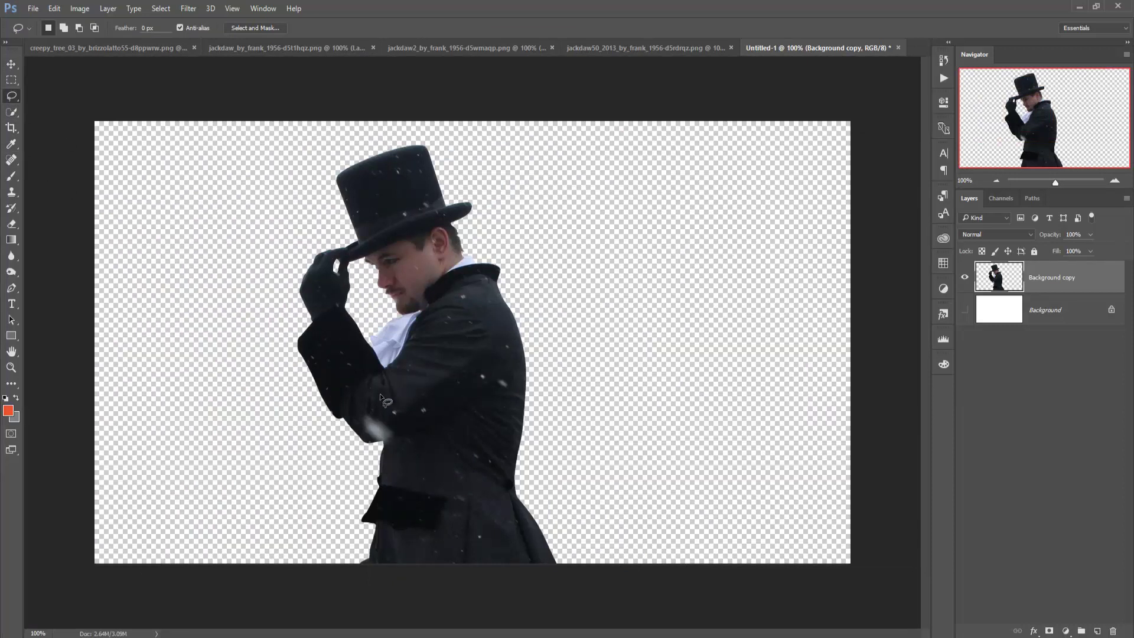
left_click_drag(371, 413, 371, 441)
mouse_move(384, 442)
left_mouse_down()
mouse_move(393, 433)
mouse_move(374, 410)
left_mouse_up()
Content-Aware Fill the sleeve patch to match the dark coat, then deselect.
left_click(54, 9)
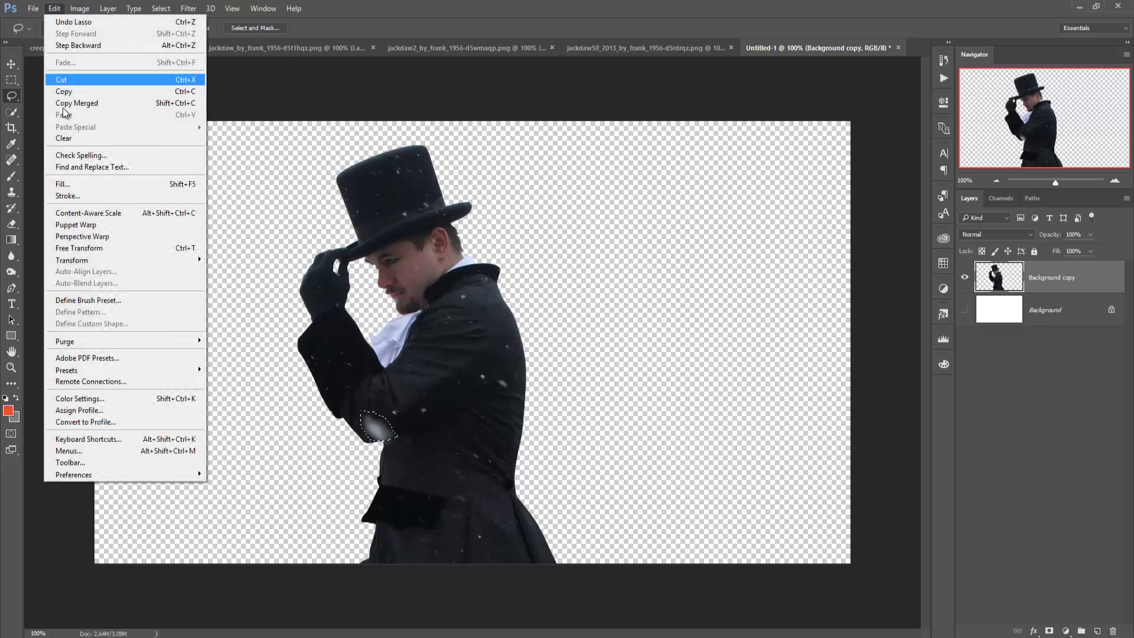
left_click(118, 184)
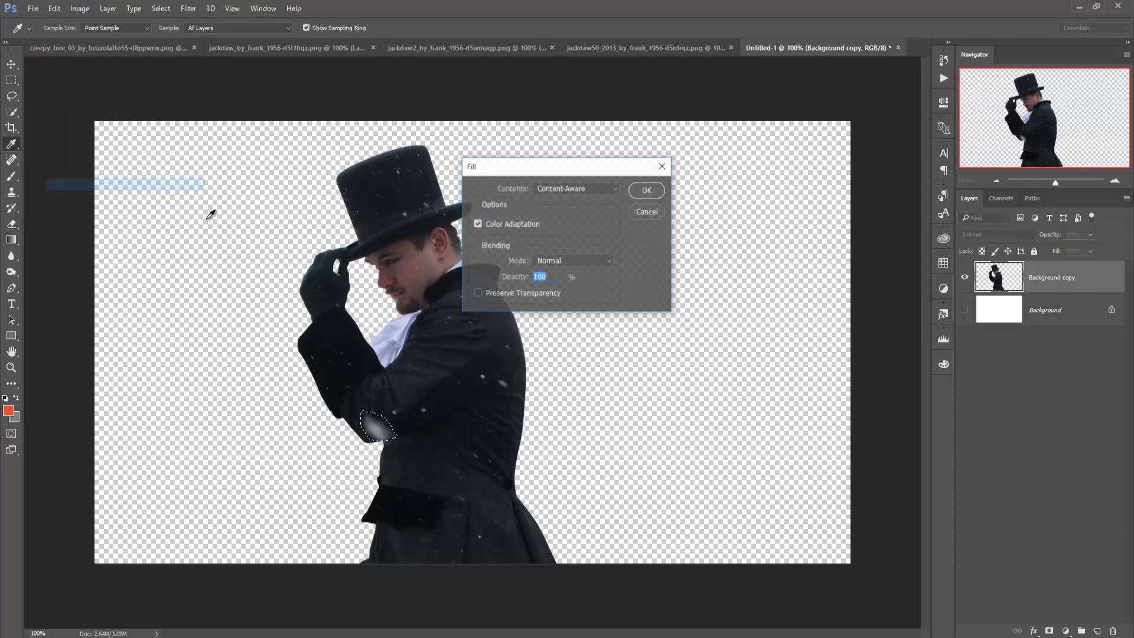
left_click(658, 190)
left_click(159, 8)
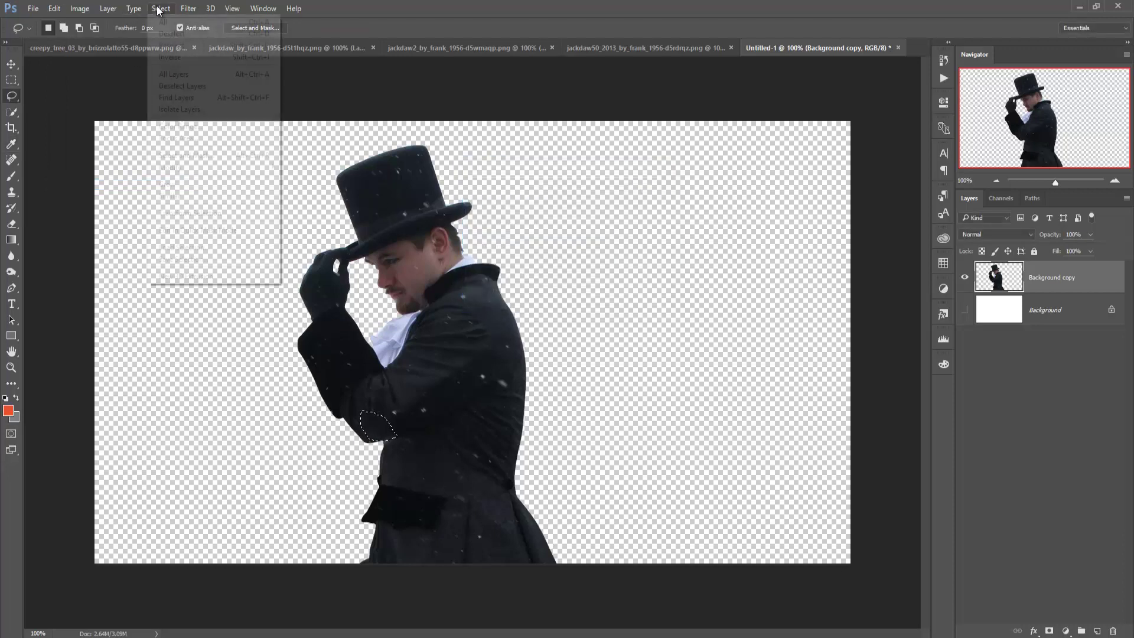
left_click(171, 34)
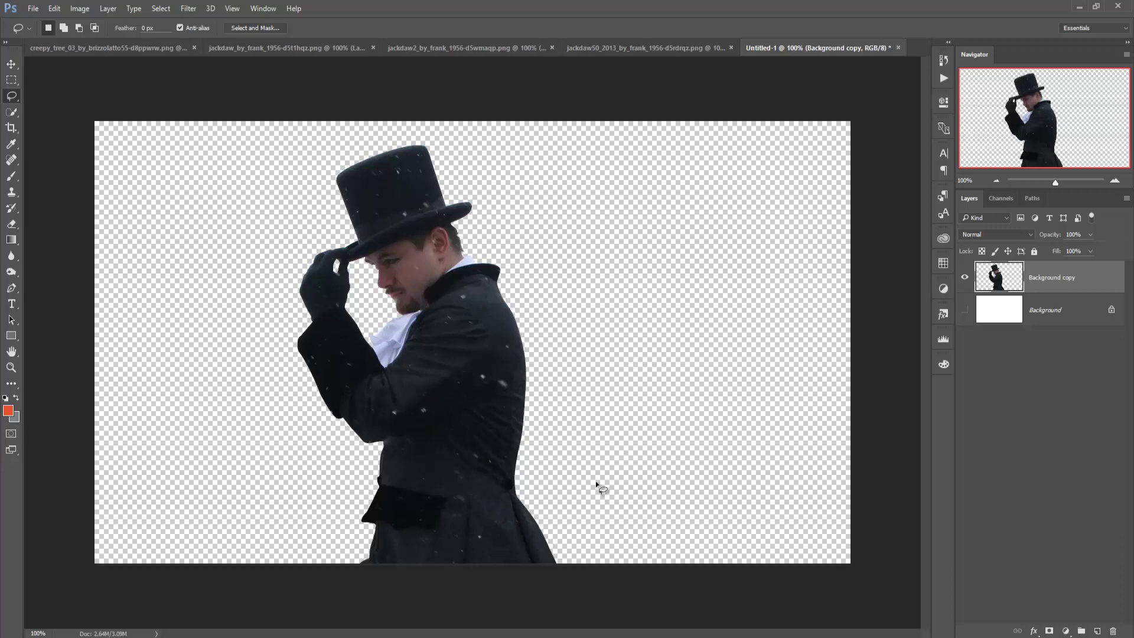
left_click(11, 64)
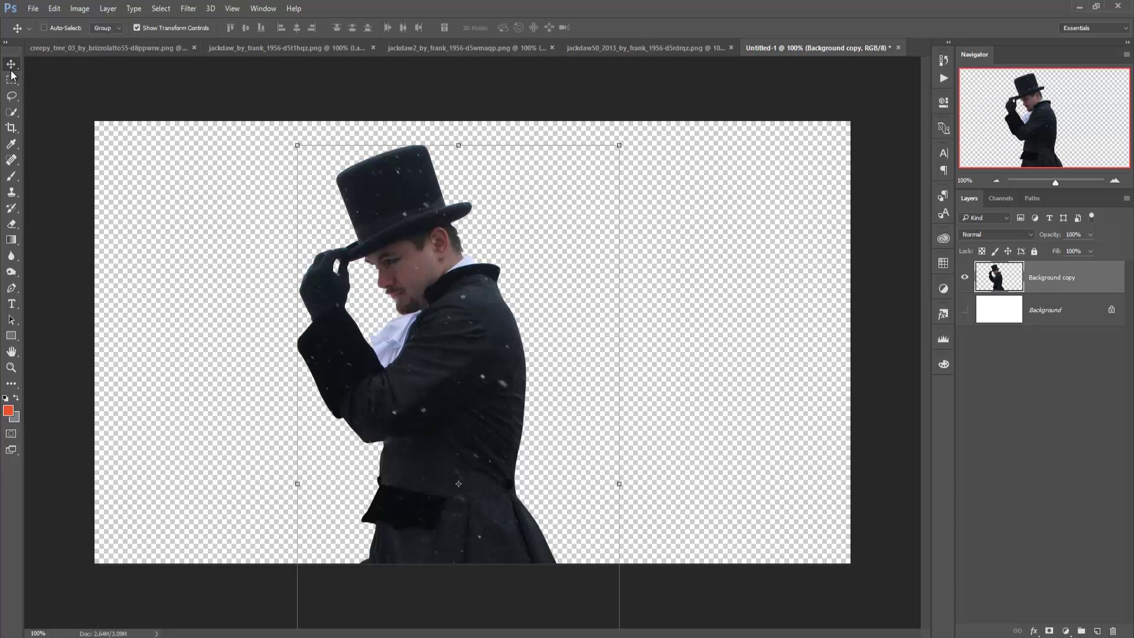
In the Camera Raw Filter set Temperature -6, Clarity +100 and Vibrance +20.
left_click(189, 8)
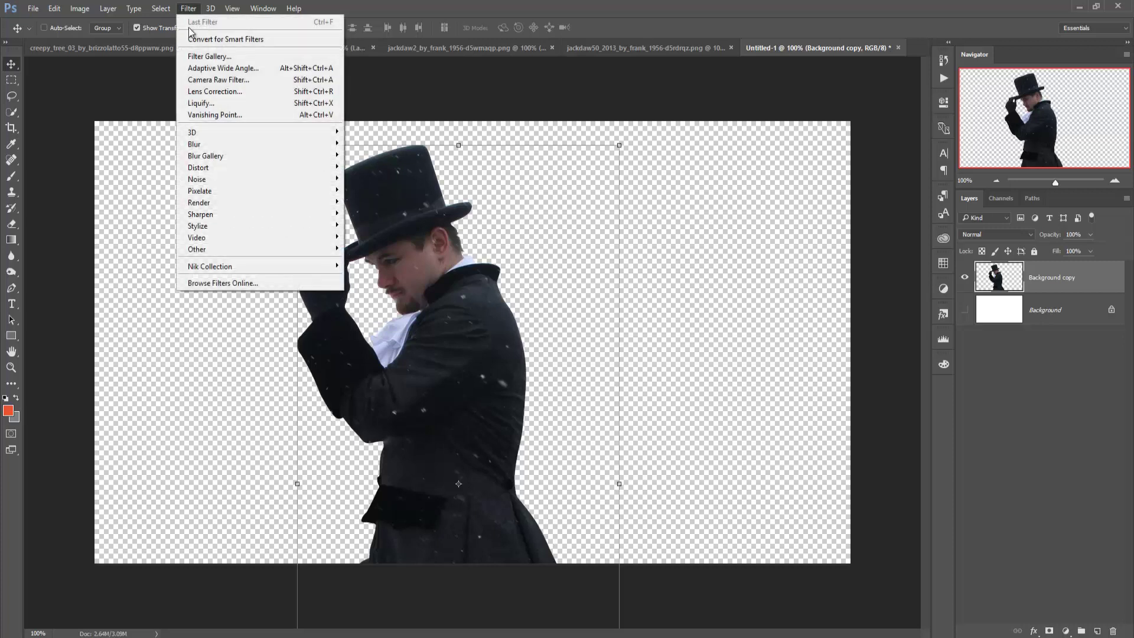
left_click(212, 80)
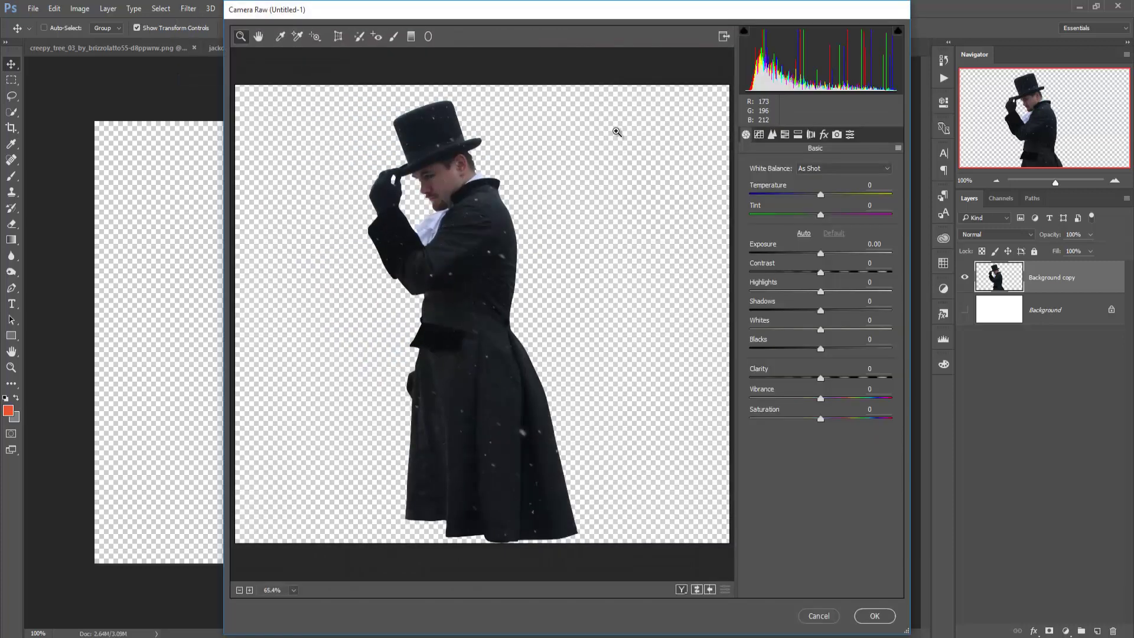
left_click(820, 195)
mouse_move(817, 195)
left_mouse_down()
mouse_move(845, 195)
mouse_move(818, 201)
left_mouse_up()
left_click_drag(820, 378, 902, 379)
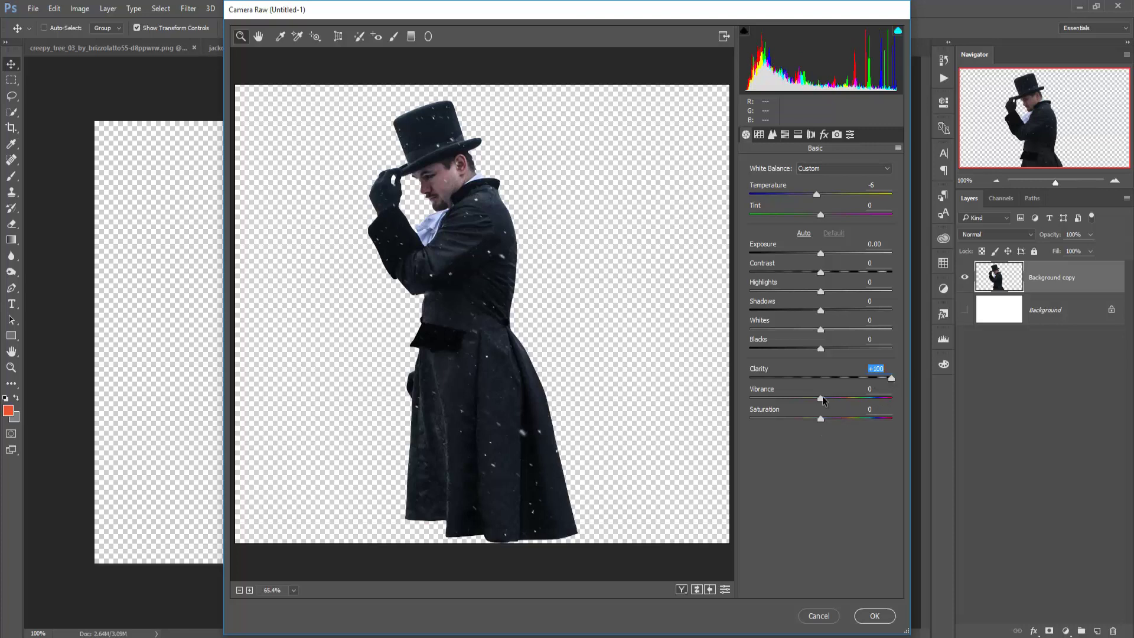
left_click_drag(822, 397, 836, 399)
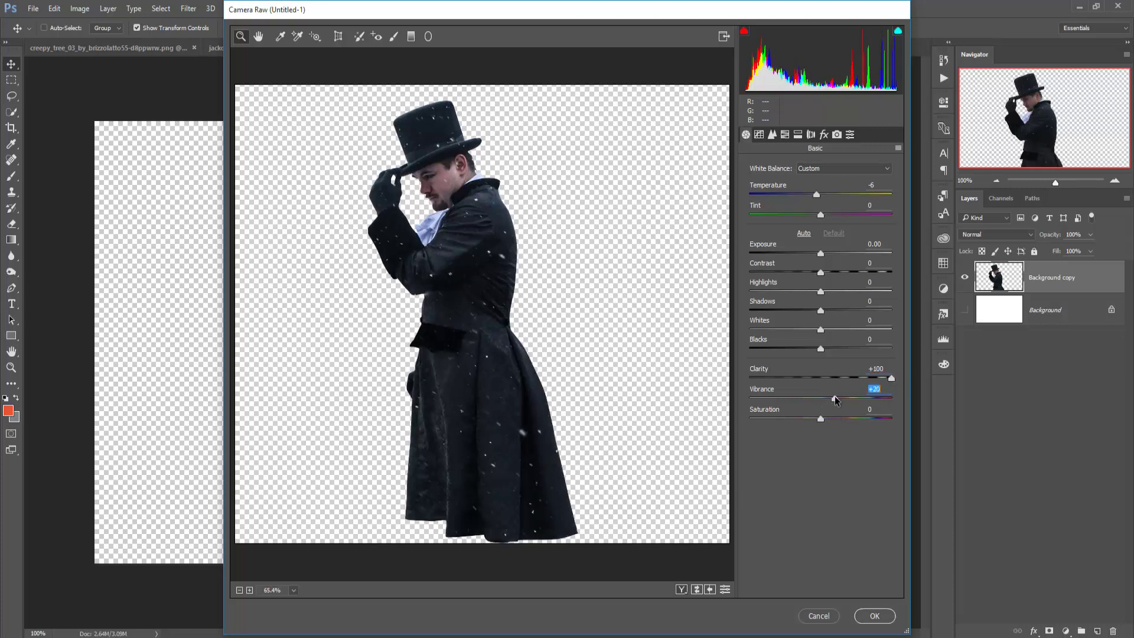
Split-tone highlights to hue 180, saturation 18, shadows saturation 7, and apply.
left_click(798, 136)
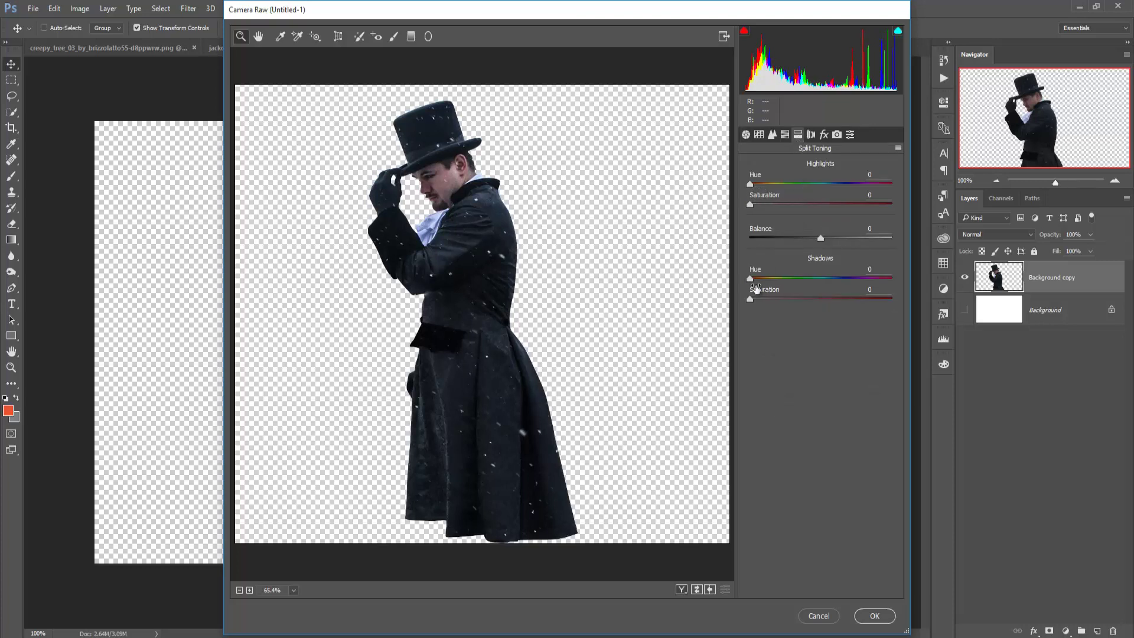
left_click_drag(751, 186, 817, 187)
left_click(821, 185)
left_click_drag(750, 204, 764, 205)
left_click(775, 204)
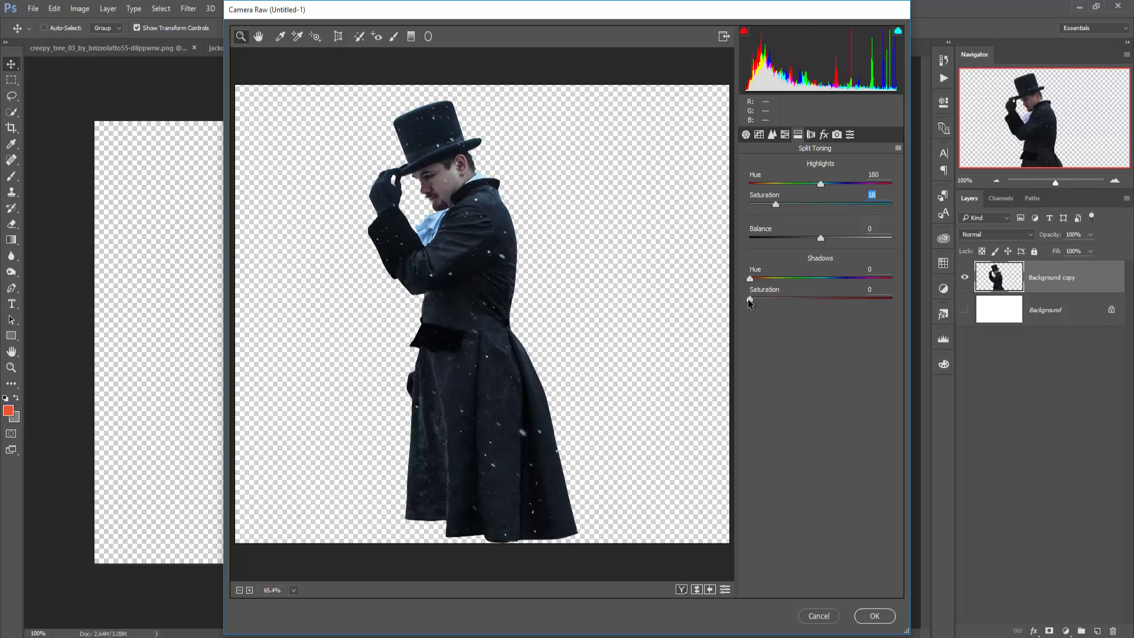
mouse_move(750, 299)
left_mouse_down()
mouse_move(760, 299)
mouse_move(750, 300)
left_mouse_up()
left_click(871, 618)
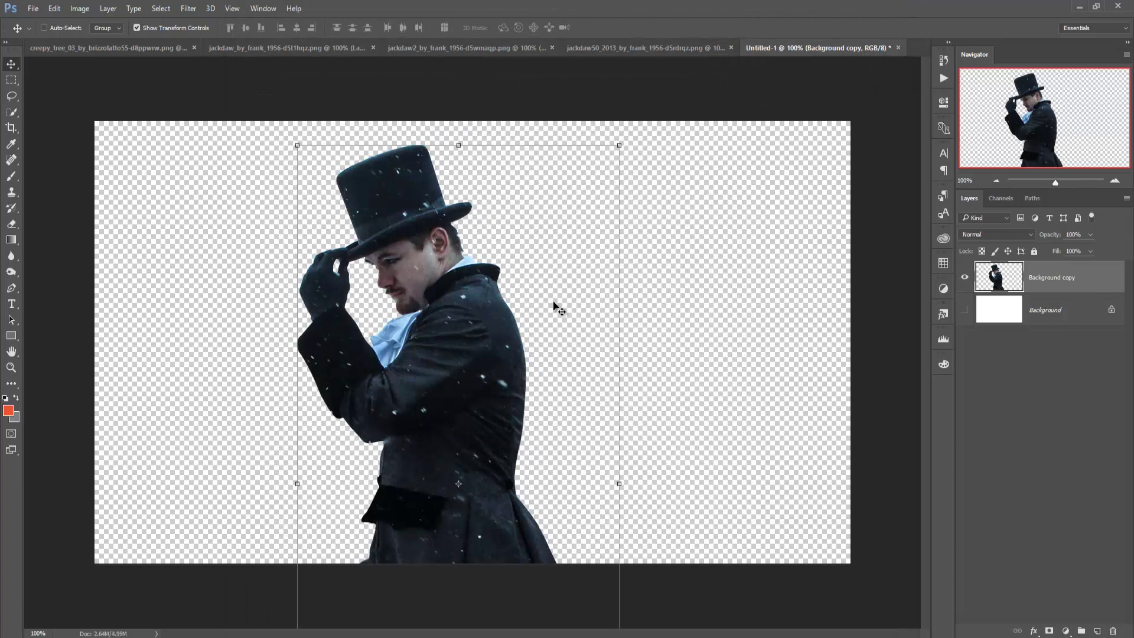
Apply Nik Viveza 2 with Structure at 100% as a new layer.
left_click(188, 8)
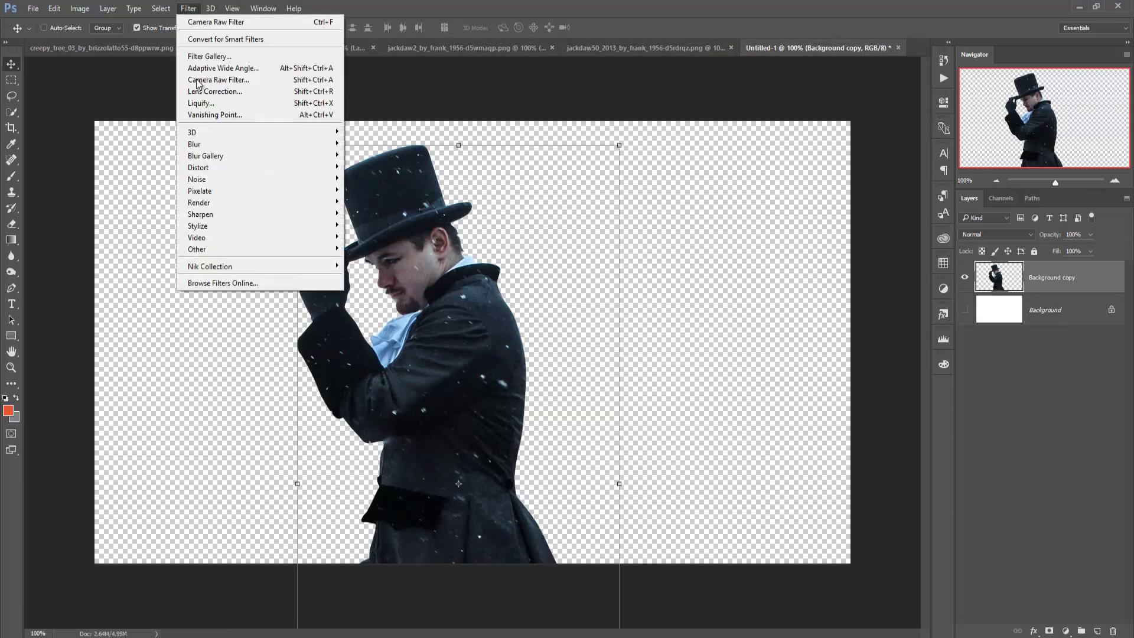
left_click(383, 348)
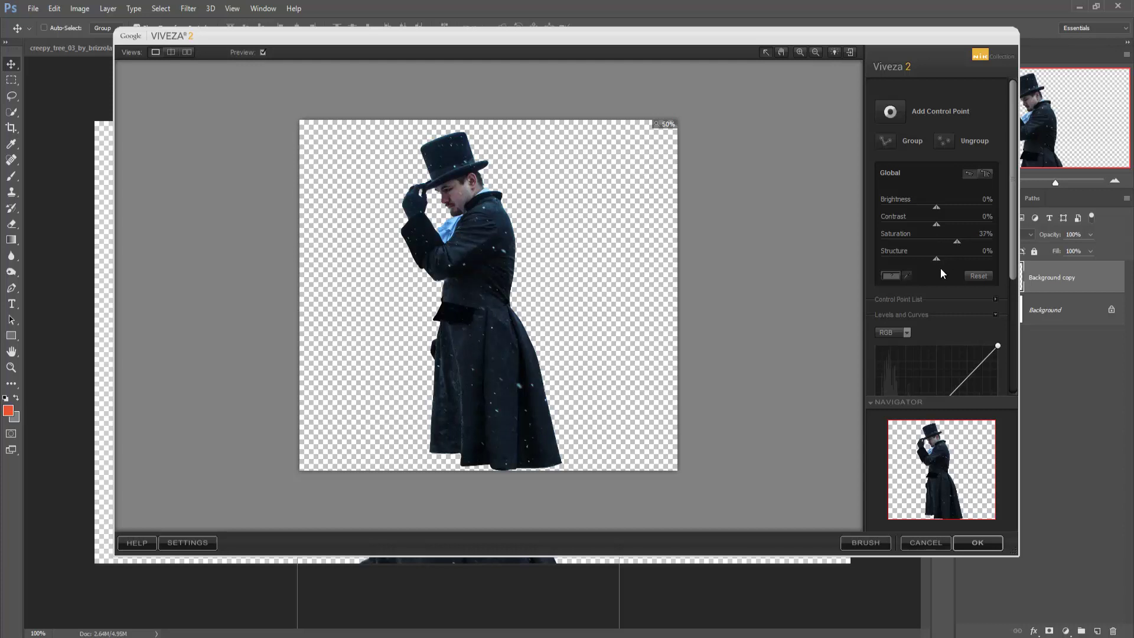
left_click_drag(969, 258, 1016, 254)
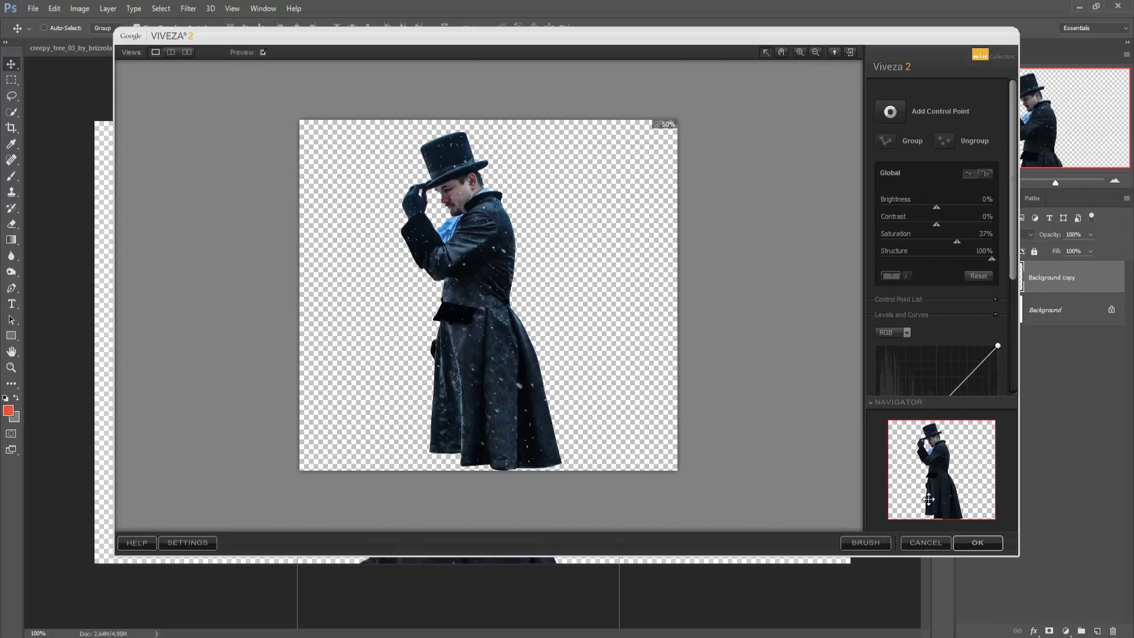
left_click(971, 542)
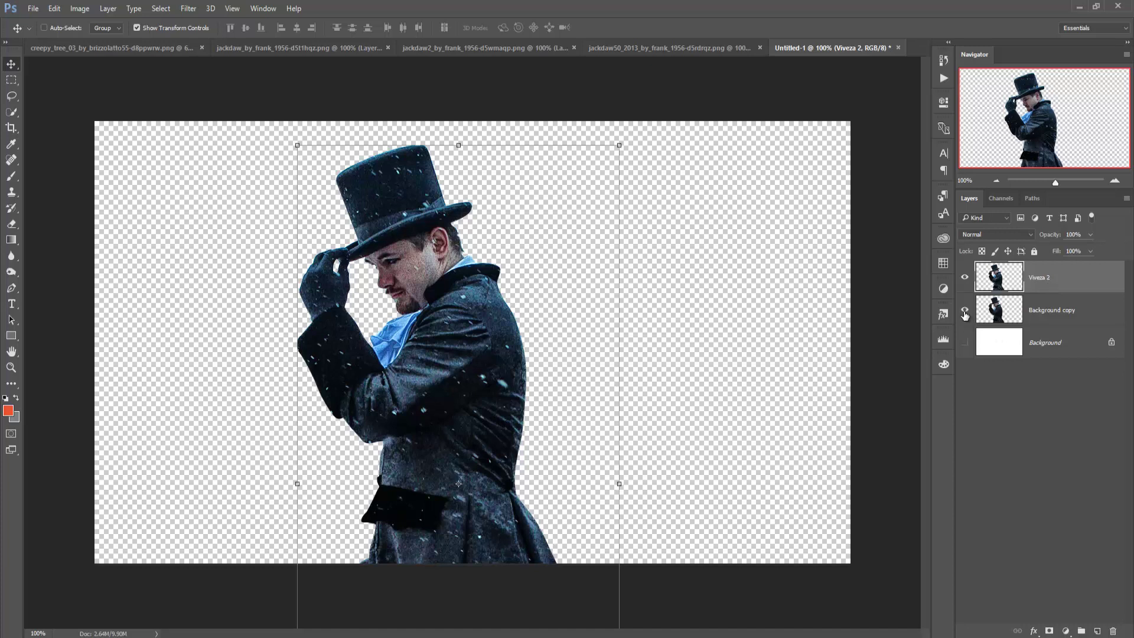
Duplicate the Viveza 2 layer as Viveza 2 copy.
right_click(1044, 278)
left_click(920, 133)
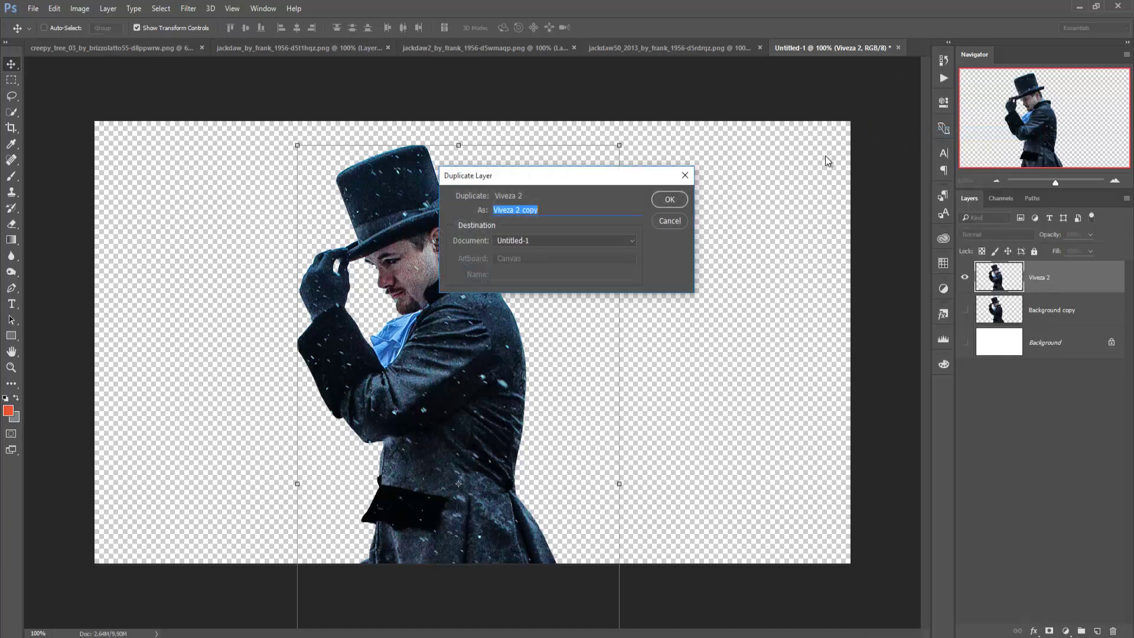
left_click(669, 199)
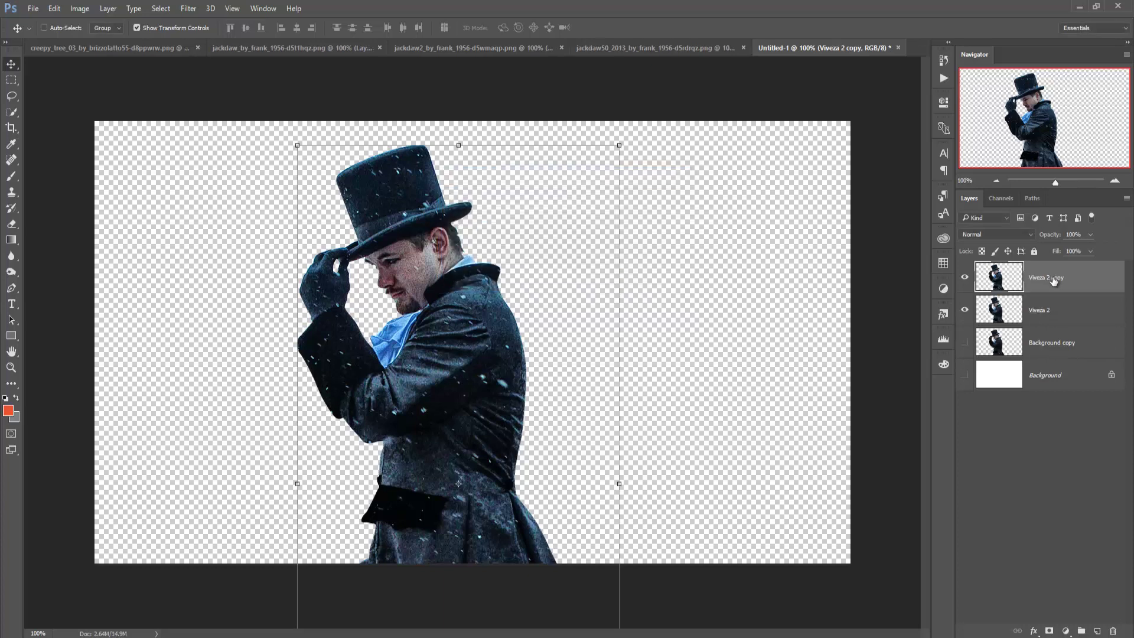
Liquify the copy with Forward Warp, smearing the hat and coat into rightward streaks.
left_click(186, 8)
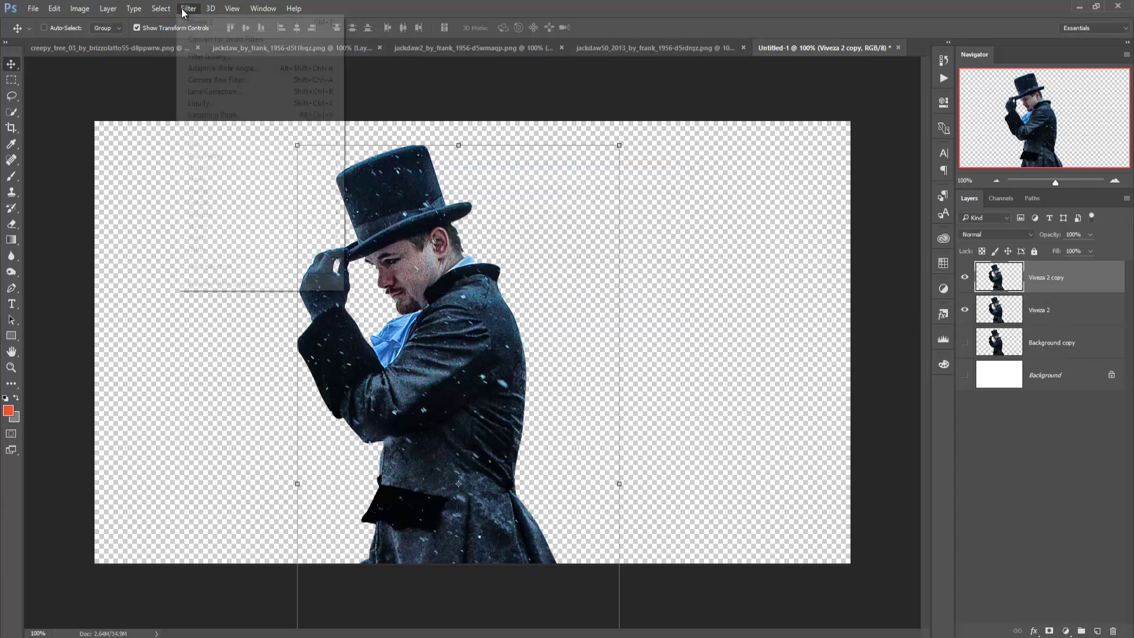
left_click(195, 103)
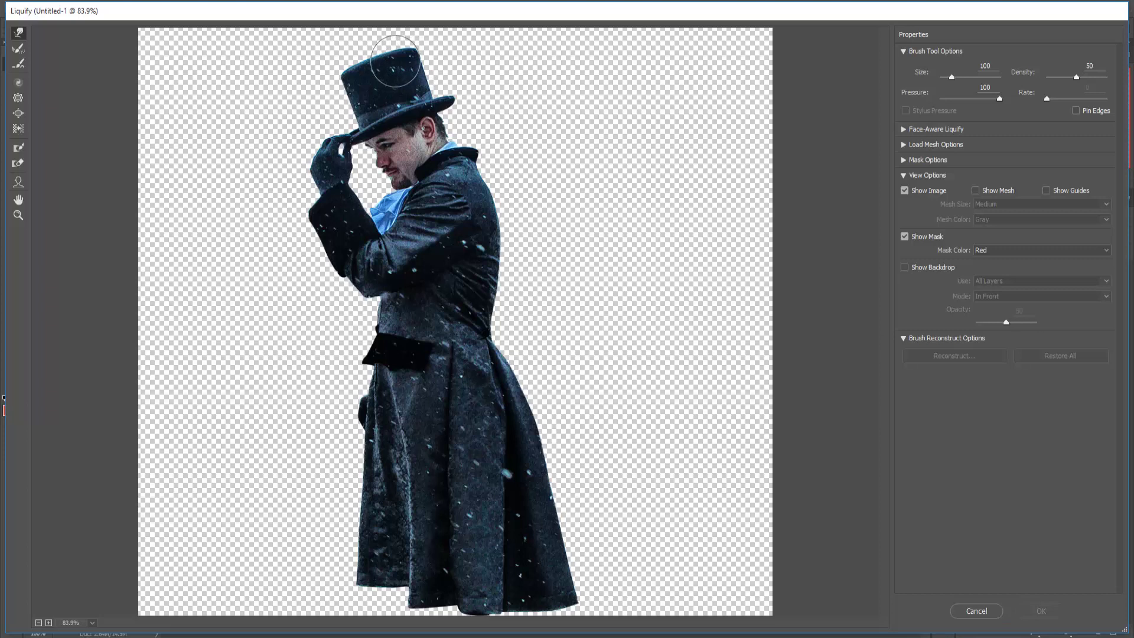
left_click_drag(395, 60, 406, 25)
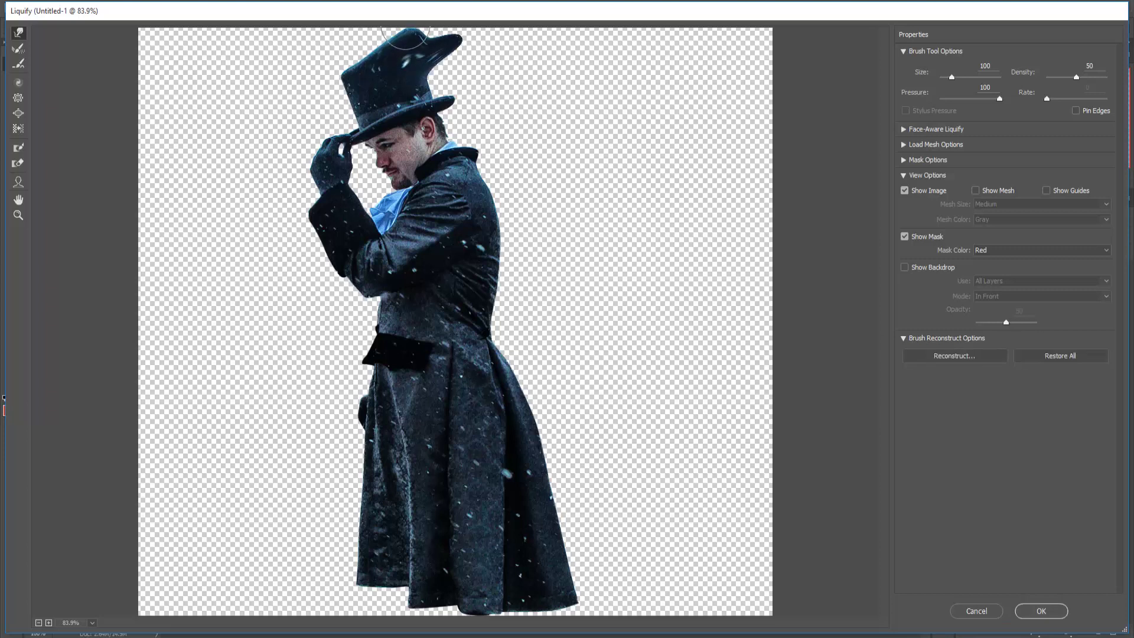
left_click_drag(414, 56, 508, 89)
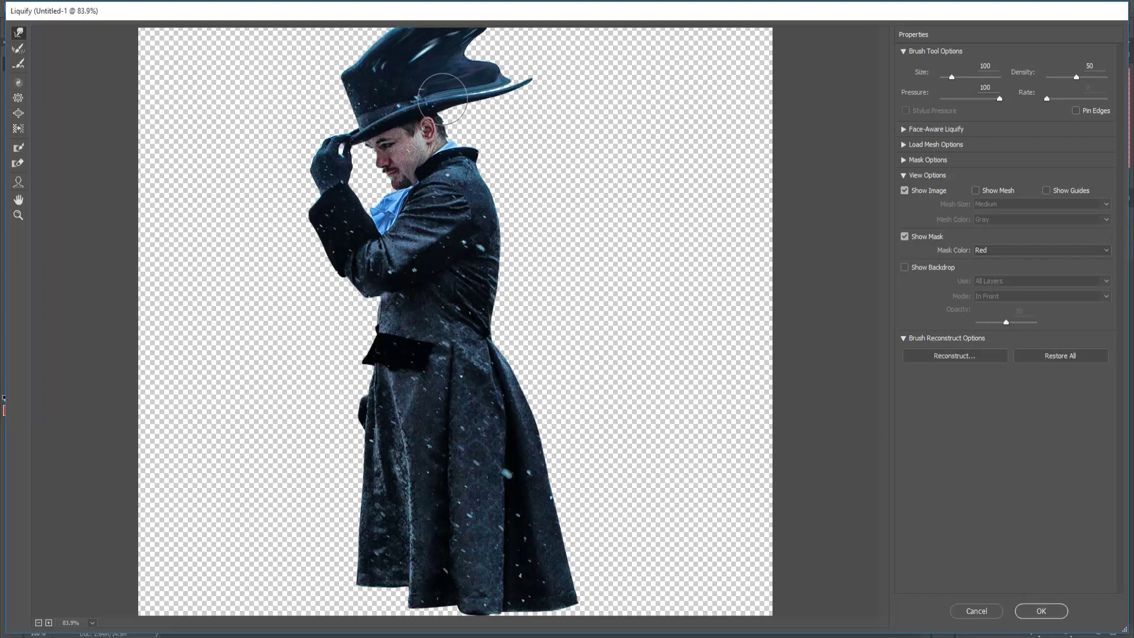
mouse_move(443, 99)
left_mouse_down()
mouse_move(537, 74)
mouse_move(469, 106)
mouse_move(502, 125)
mouse_move(557, 96)
mouse_move(480, 175)
mouse_move(595, 114)
mouse_move(509, 195)
mouse_move(615, 113)
mouse_move(620, 76)
mouse_move(570, 63)
mouse_move(669, 57)
mouse_move(705, 88)
left_mouse_up()
mouse_move(562, 190)
left_mouse_down()
mouse_move(598, 203)
mouse_move(519, 207)
mouse_move(537, 209)
mouse_move(514, 278)
mouse_move(562, 296)
mouse_move(579, 280)
mouse_move(627, 311)
mouse_move(531, 277)
mouse_move(717, 199)
left_mouse_up()
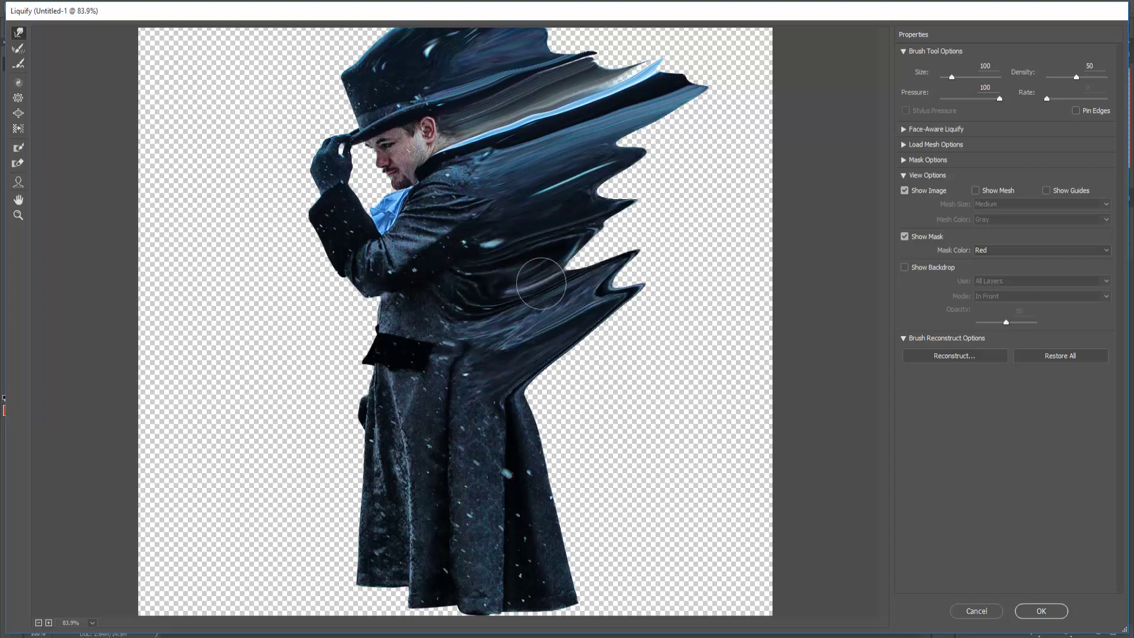
mouse_move(550, 236)
left_mouse_down()
mouse_move(686, 175)
mouse_move(583, 195)
mouse_move(608, 101)
mouse_move(646, 147)
mouse_move(709, 177)
mouse_move(613, 268)
mouse_move(742, 250)
mouse_move(600, 374)
mouse_move(701, 335)
mouse_move(673, 306)
mouse_move(726, 248)
mouse_move(696, 177)
mouse_move(726, 106)
mouse_move(645, 100)
mouse_move(567, 254)
mouse_move(532, 195)
mouse_move(493, 175)
mouse_move(653, 144)
mouse_move(632, 215)
mouse_move(520, 307)
mouse_move(612, 349)
mouse_move(793, 274)
mouse_move(768, 225)
mouse_move(738, 284)
mouse_move(585, 387)
mouse_move(678, 345)
mouse_move(780, 349)
left_mouse_up()
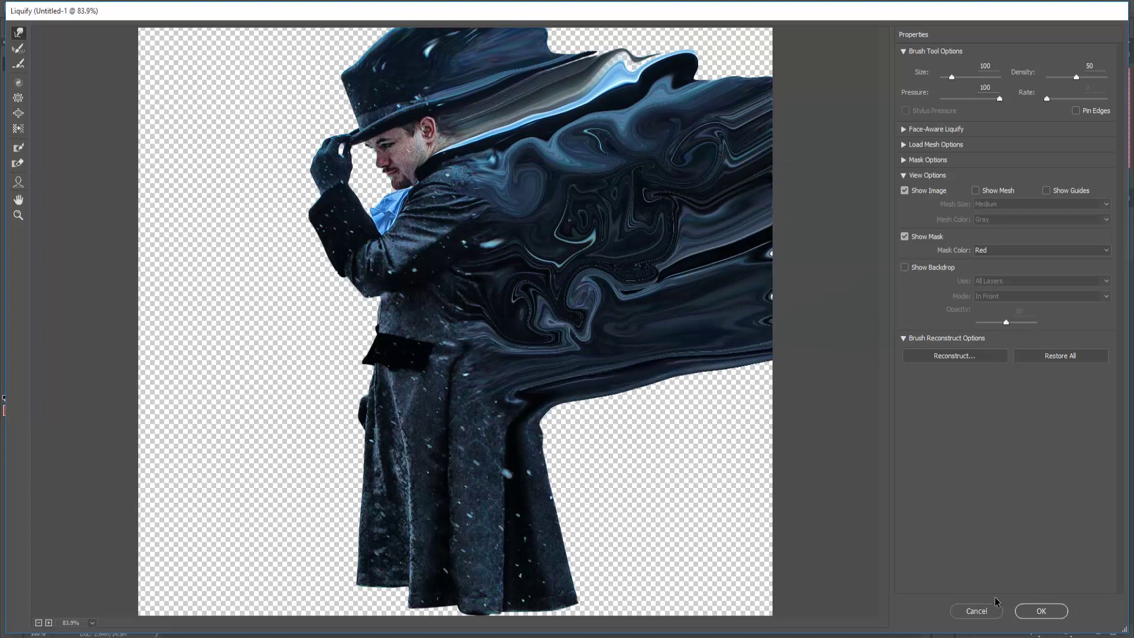
left_click(1040, 612)
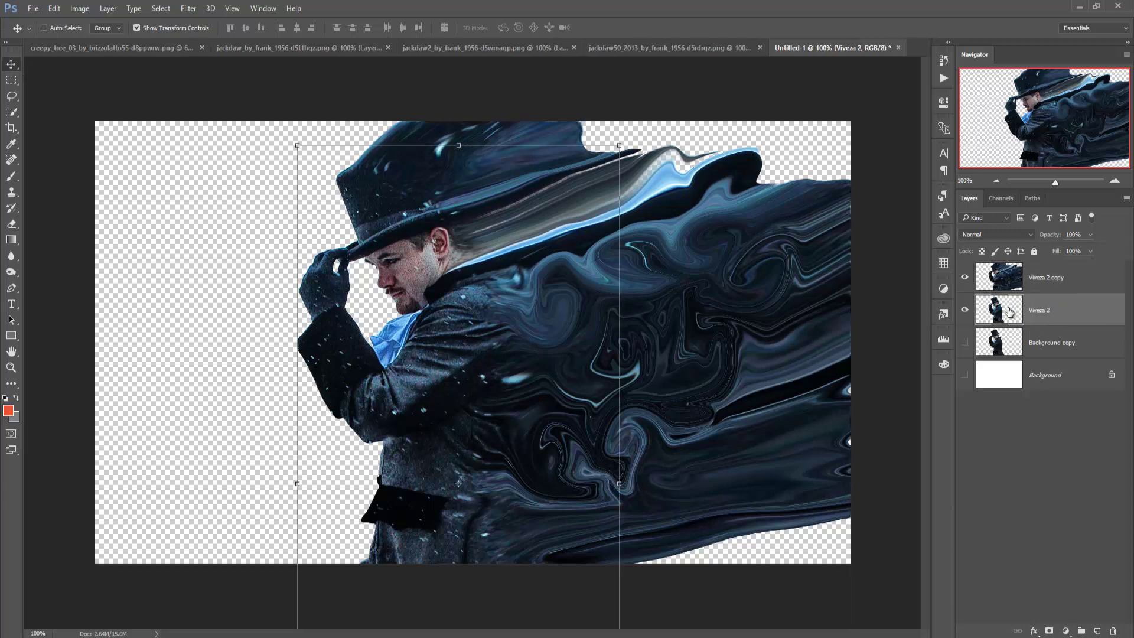
Move Viveza 2 above the copy and give the copy an inverted, all-black layer mask.
left_click_drag(1018, 302, 1005, 292)
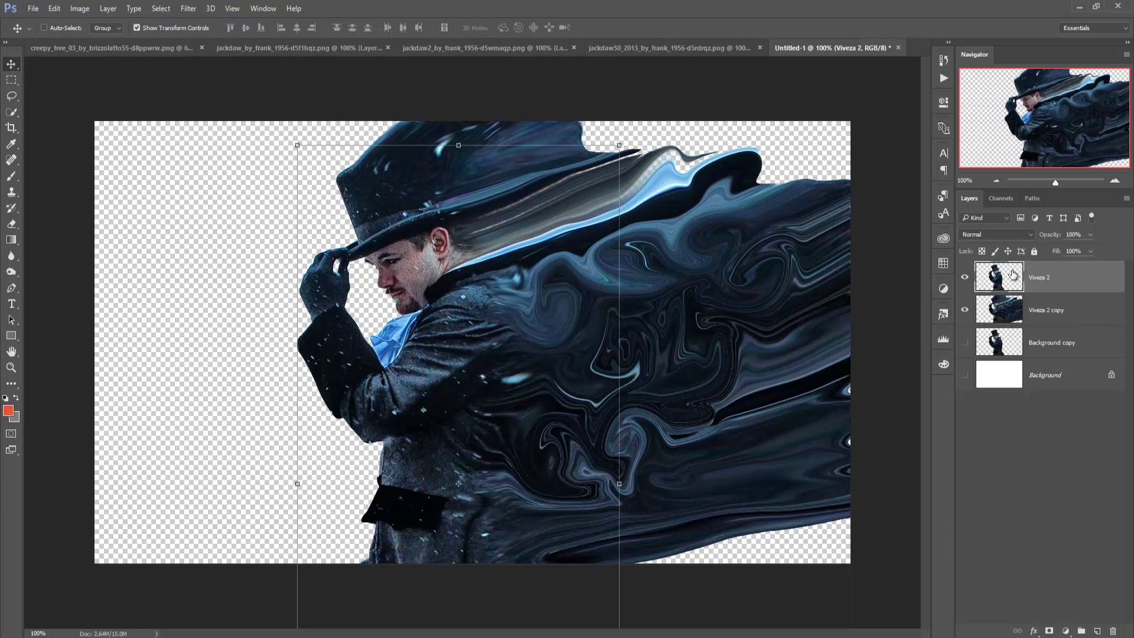
left_click(1006, 313)
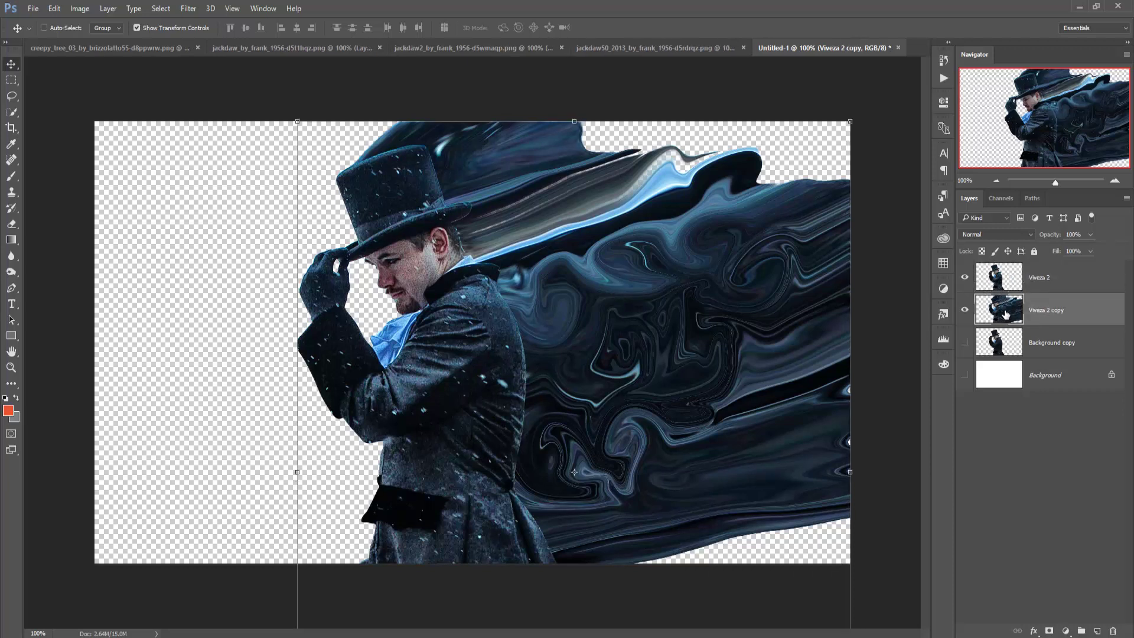
left_click(1050, 631)
left_click(11, 176)
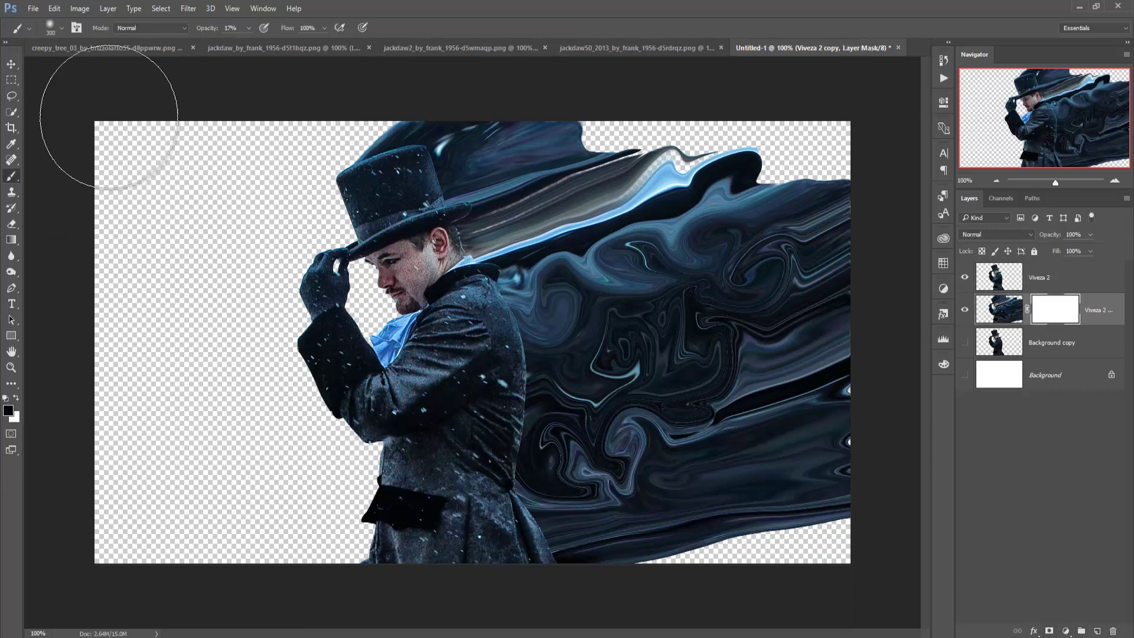
left_click(248, 28)
left_click_drag(248, 41, 293, 44)
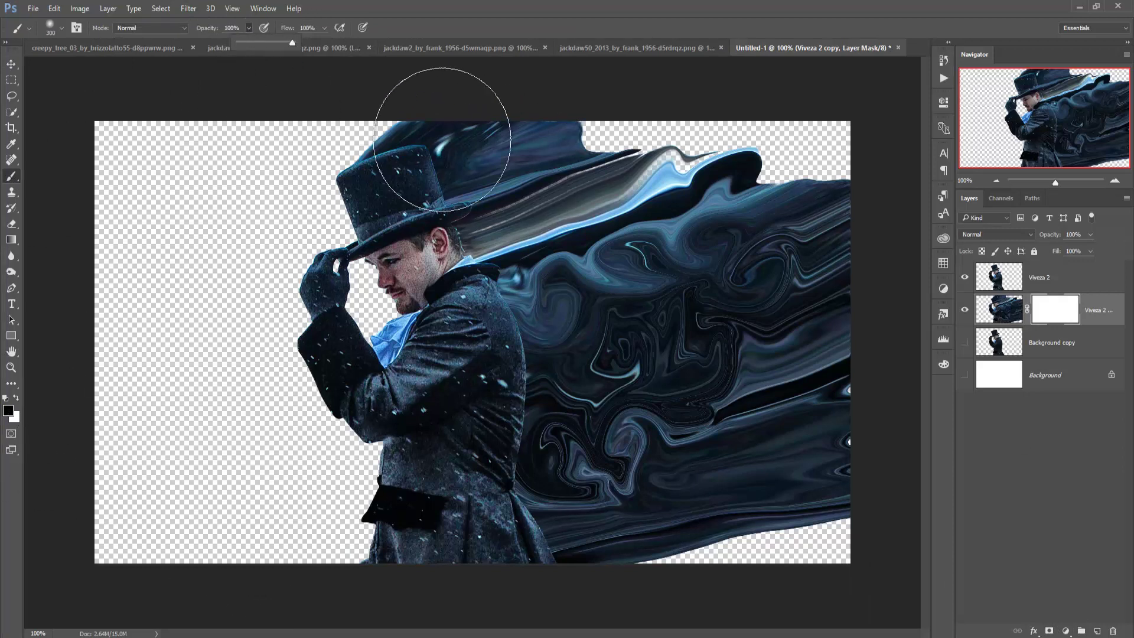
mouse_move(378, 156)
left_mouse_down()
mouse_move(650, 155)
mouse_move(223, 198)
mouse_move(303, 157)
mouse_move(526, 177)
mouse_move(94, 203)
mouse_move(590, 303)
mouse_move(800, 398)
mouse_move(902, 476)
mouse_move(919, 563)
left_mouse_up()
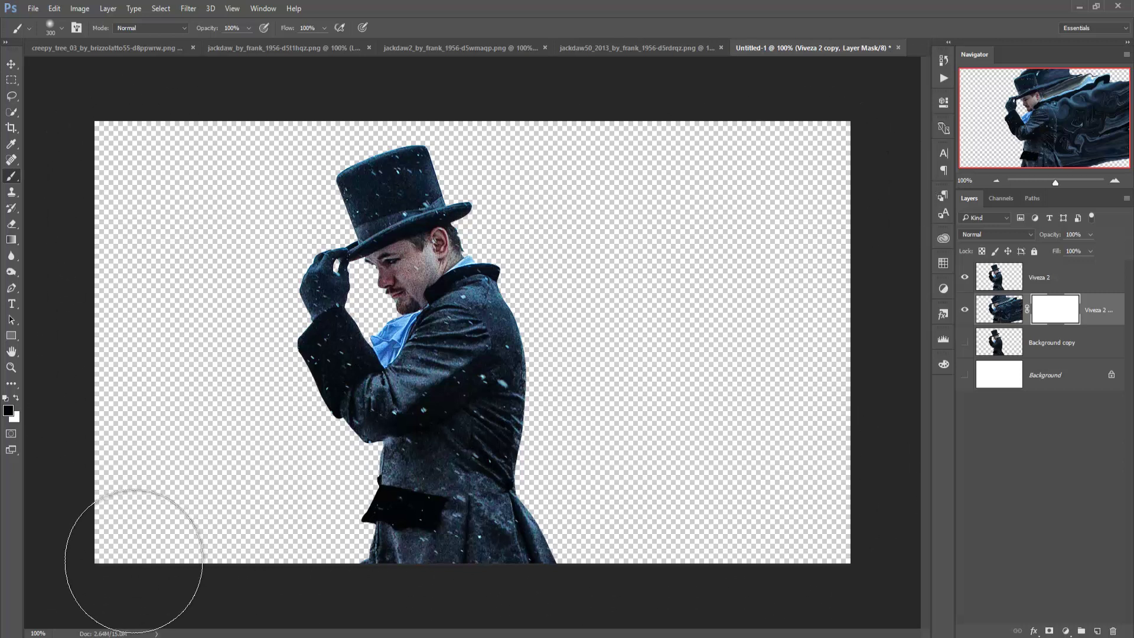
key("ctrl+i")
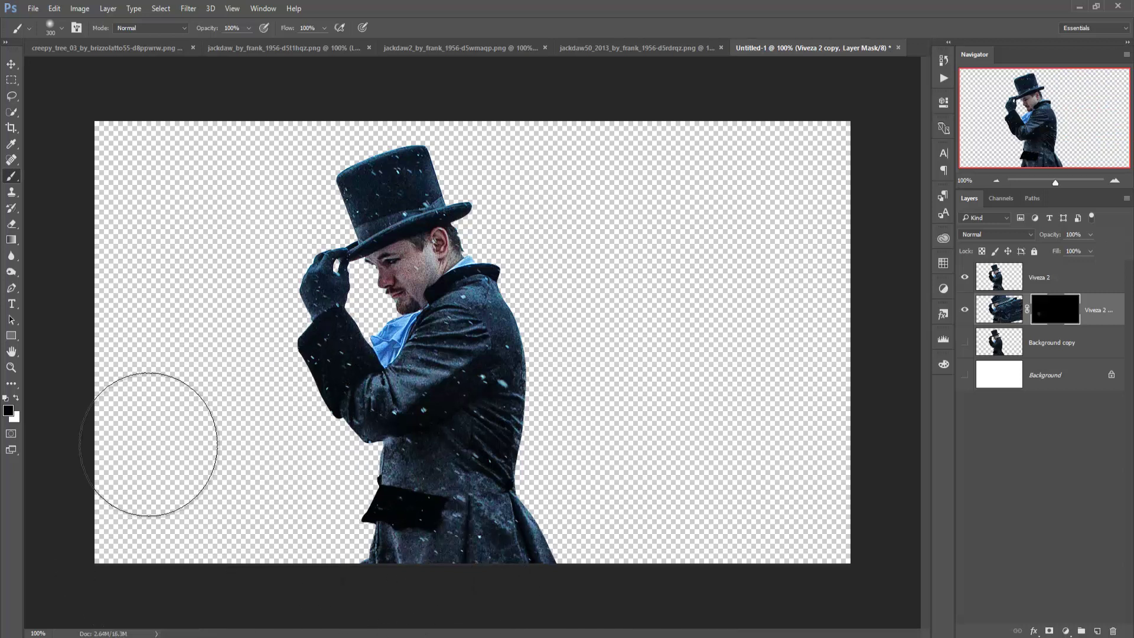
left_click(11, 63)
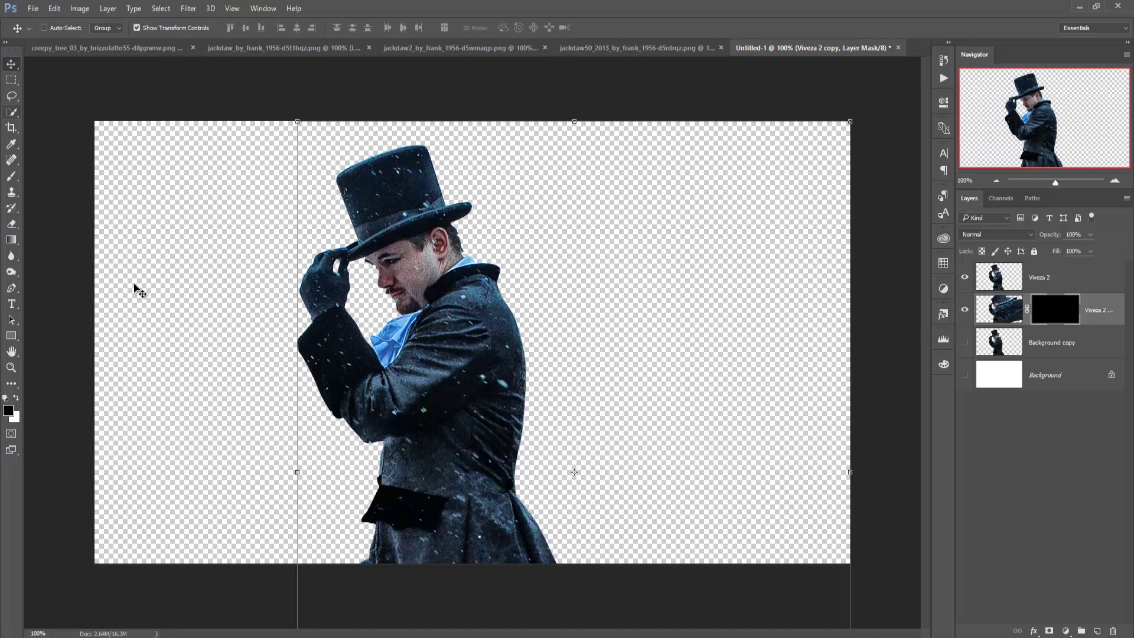
Load the debris 2 particle brush, slightly smaller, with white as the painting colour.
key("b")
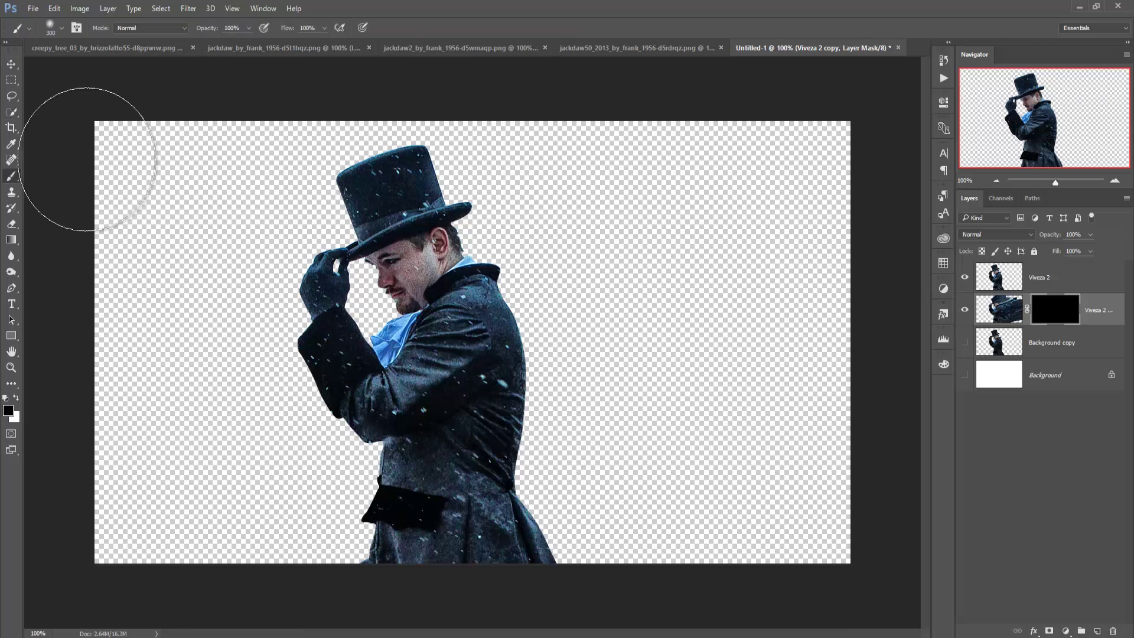
left_click(61, 28)
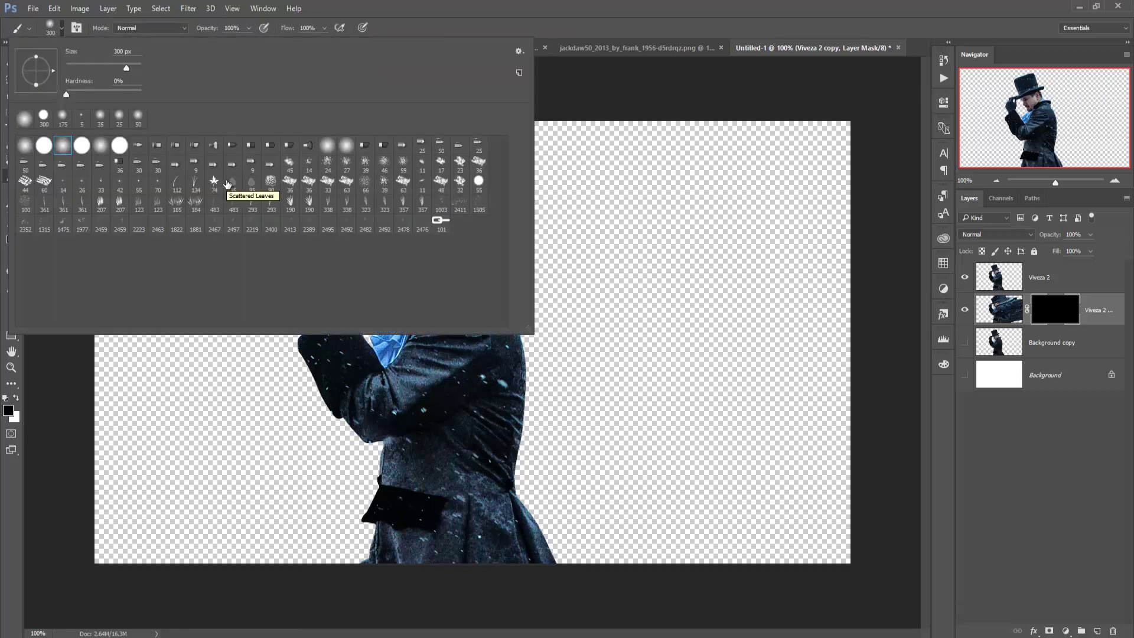
left_click(124, 223)
key("Return")
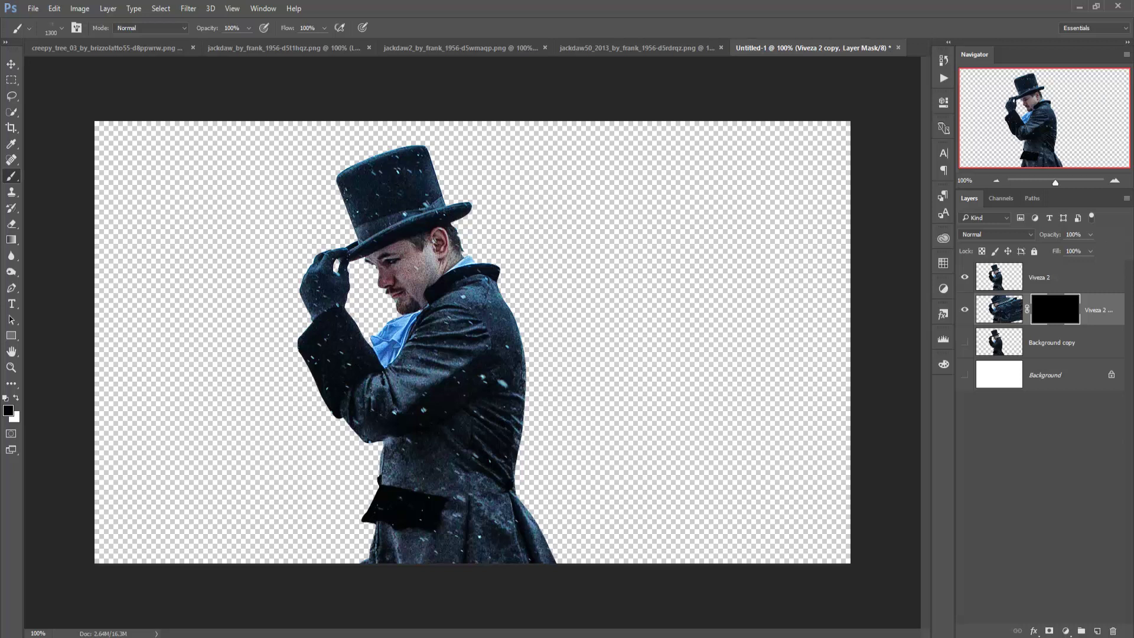
key("bracketleft")
left_click(16, 400)
Reveal dark particles around the top hat and beside the face and shoulder.
left_click(466, 133)
left_click(464, 156)
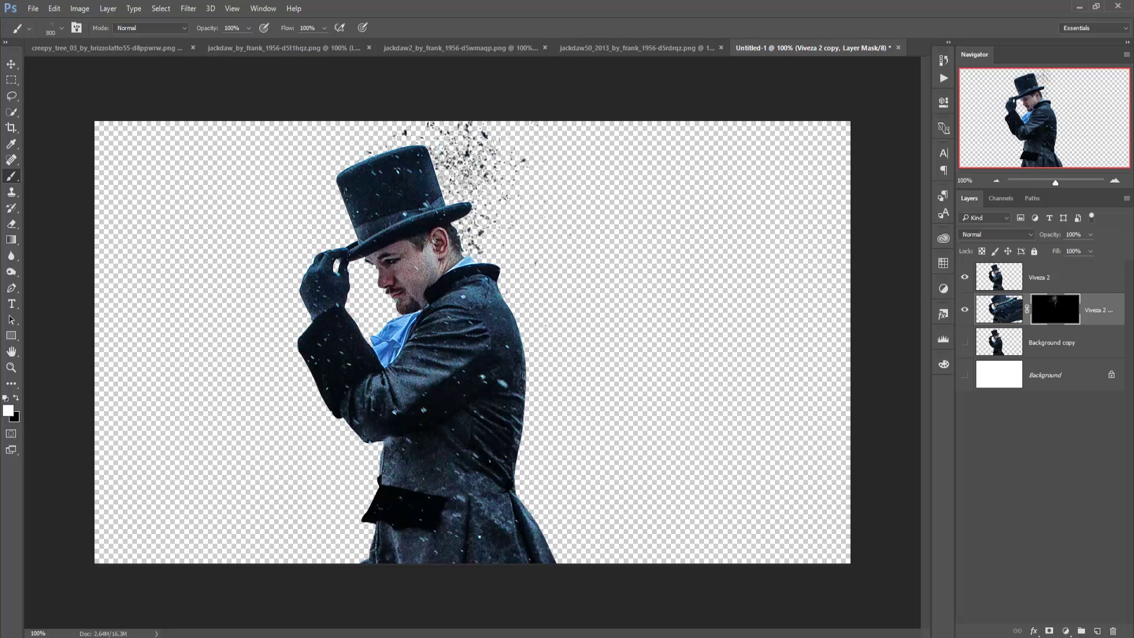
left_click(454, 170)
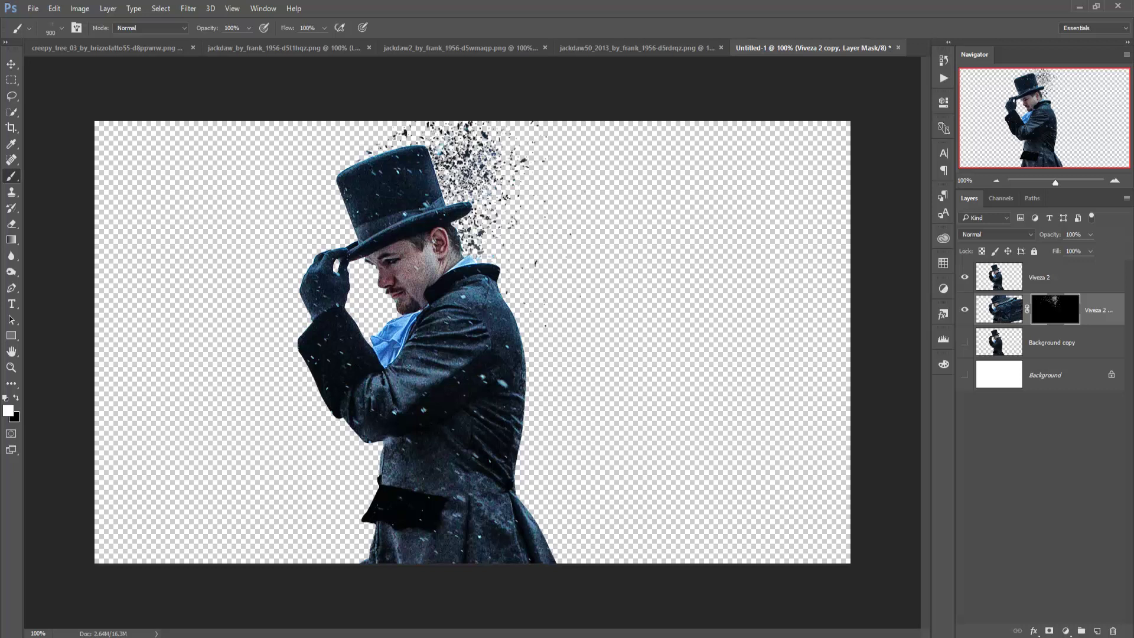
left_click(520, 254)
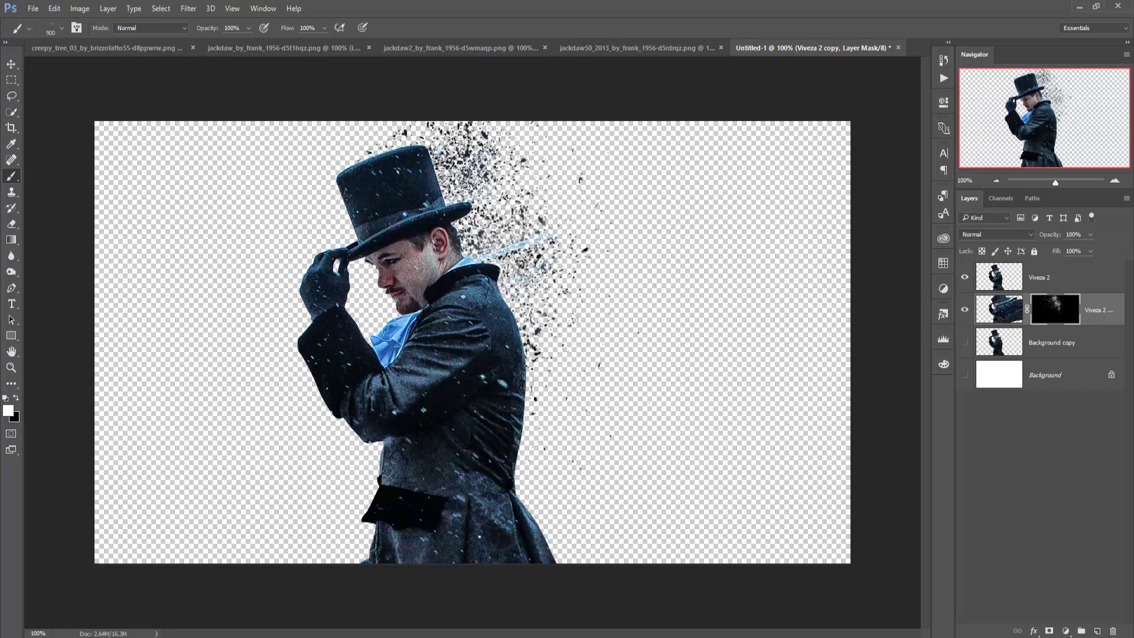
left_click(523, 259)
key("bracketleft")
key("bracketleft")
key("bracketleft")
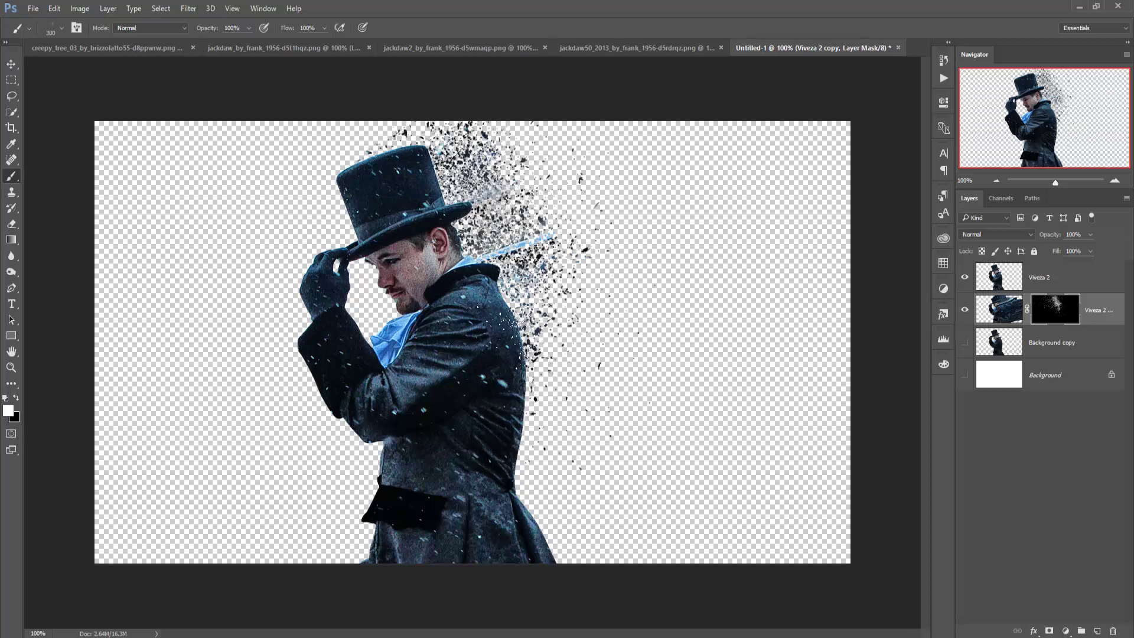
key("bracketright")
key("bracketright")
key("bracketright")
key("bracketleft")
key("x")
key("backslash")
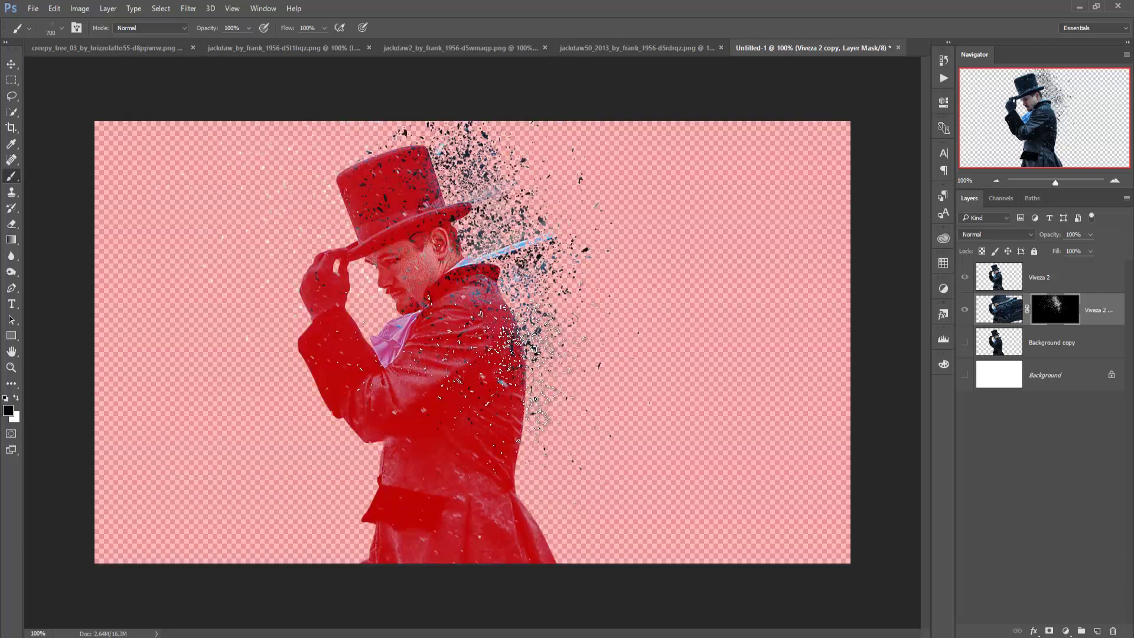
Stamp particles beside the coat, toggling the red mask overlay to check coverage.
left_click(536, 407)
left_click(535, 408)
left_click(526, 342)
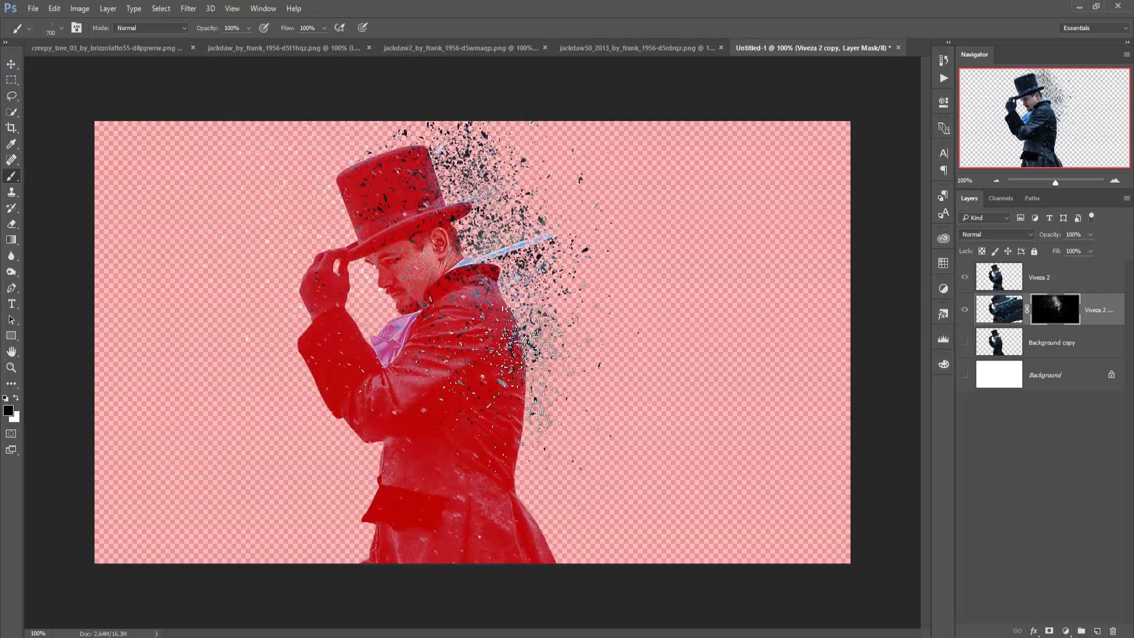
key("backslash")
key("x")
left_click(525, 354)
left_click(555, 367)
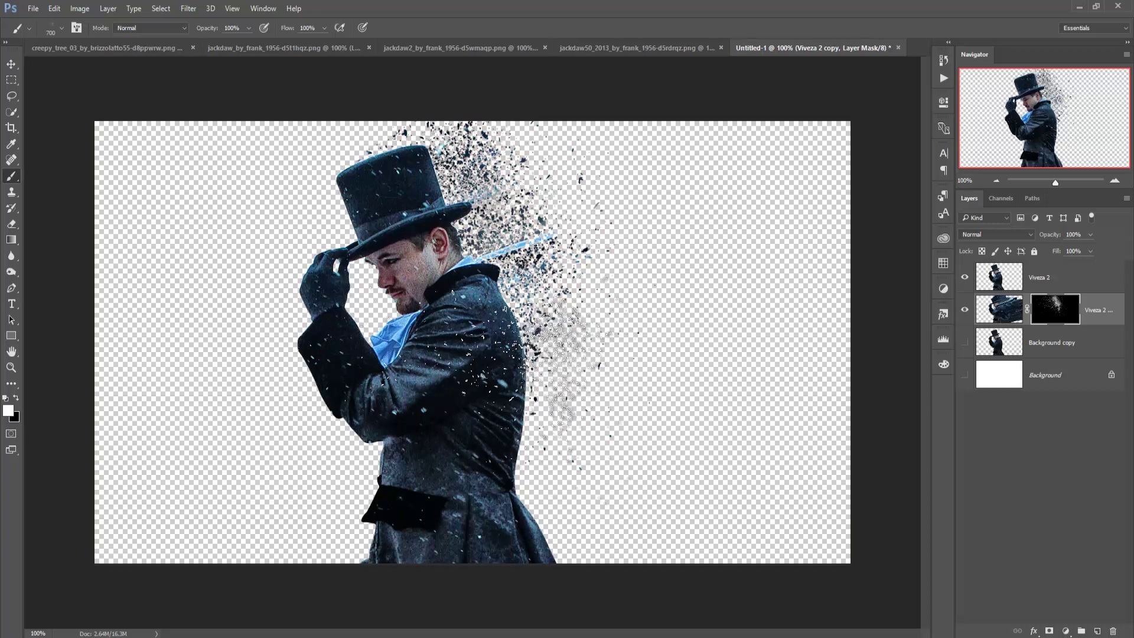
left_click(560, 333)
Spread particles along the coat's right side and toward the canvas bottom.
left_click(549, 331)
left_click(543, 295)
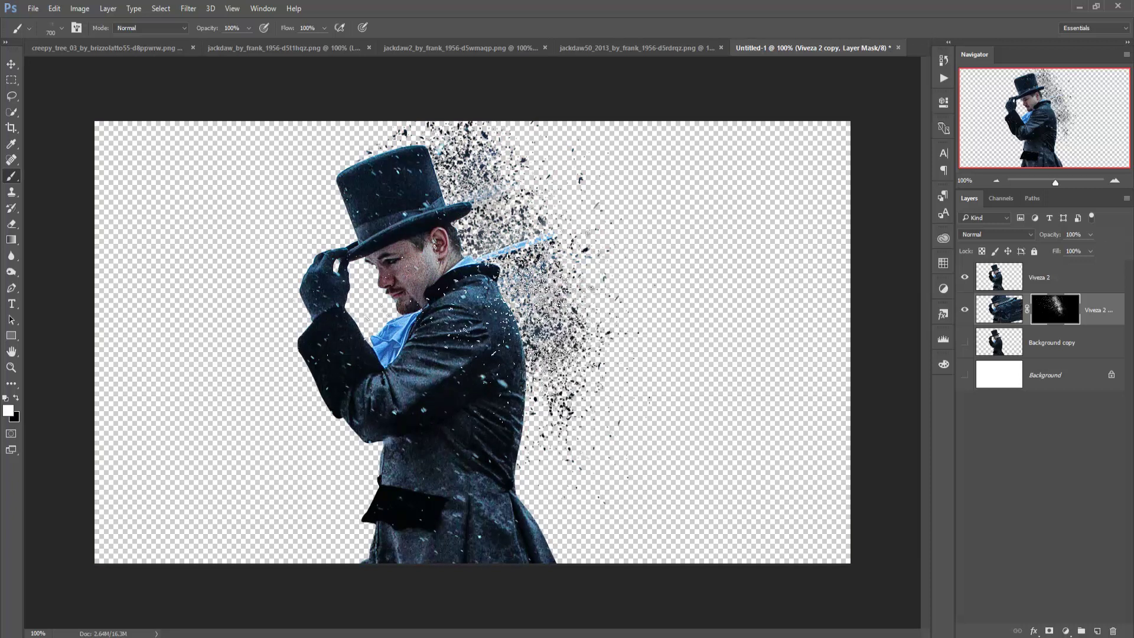
left_click(531, 354)
left_click(560, 518)
left_click(549, 470)
left_click(544, 443)
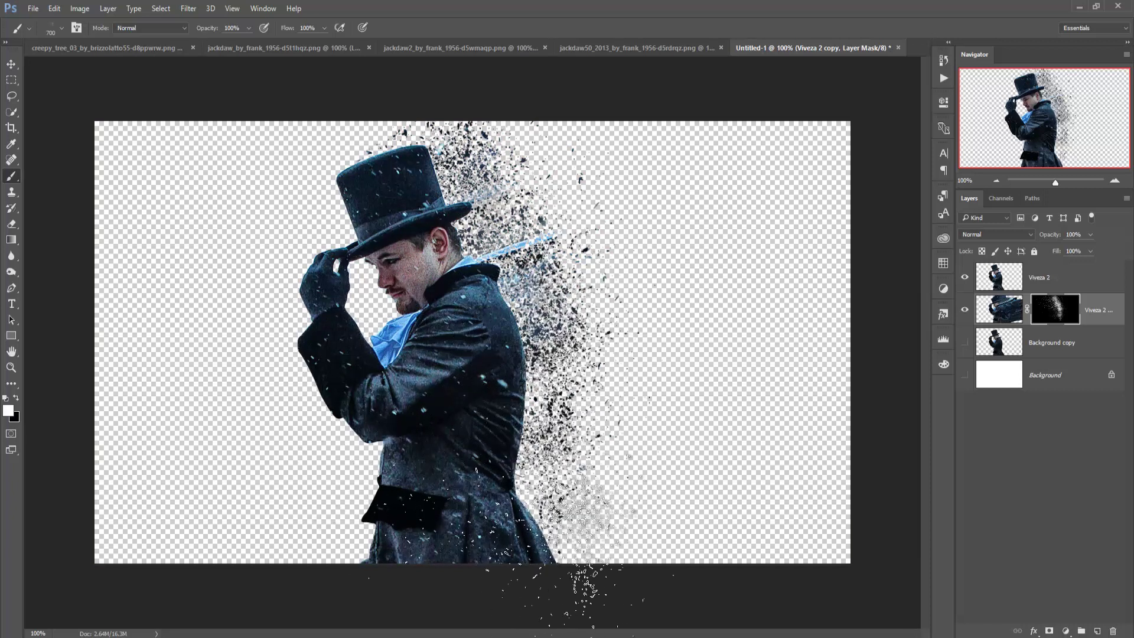
left_click(590, 520)
Preview the mask, then add larger particle stamps near the coat's lower edge.
key("backslash")
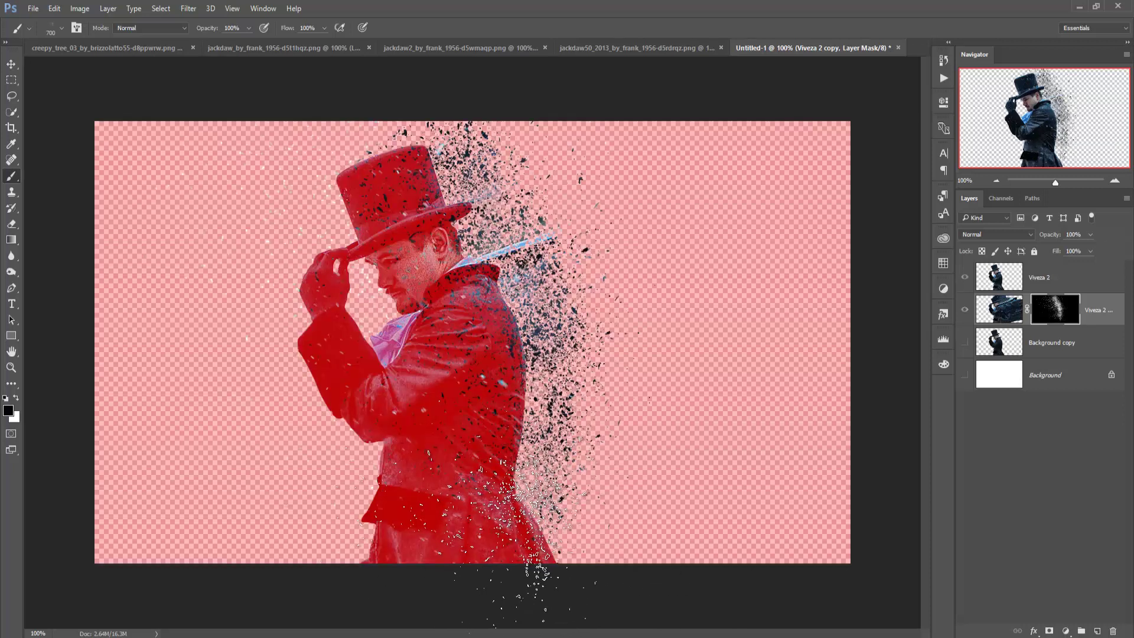
key("backslash")
key("bracketright")
left_click(549, 513)
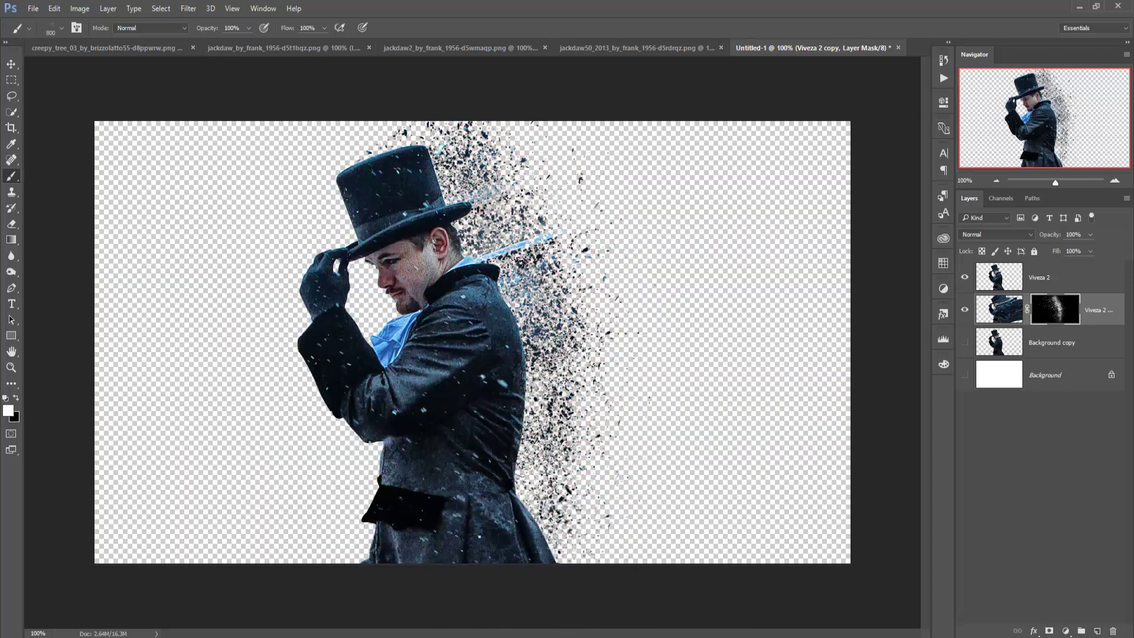
left_click(561, 526)
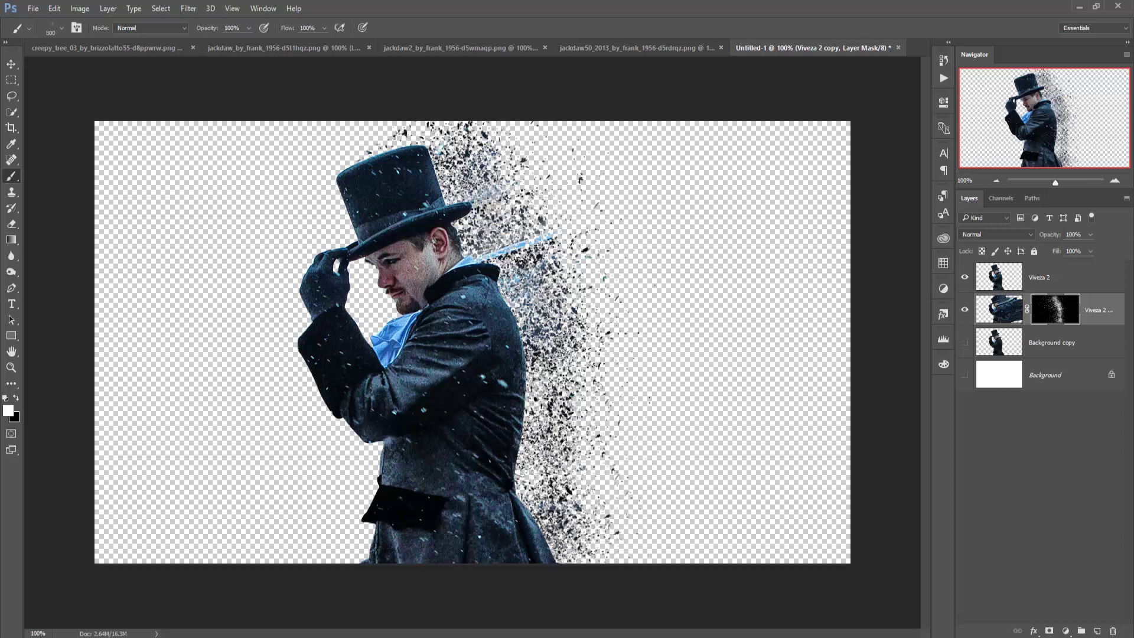
left_click(535, 475)
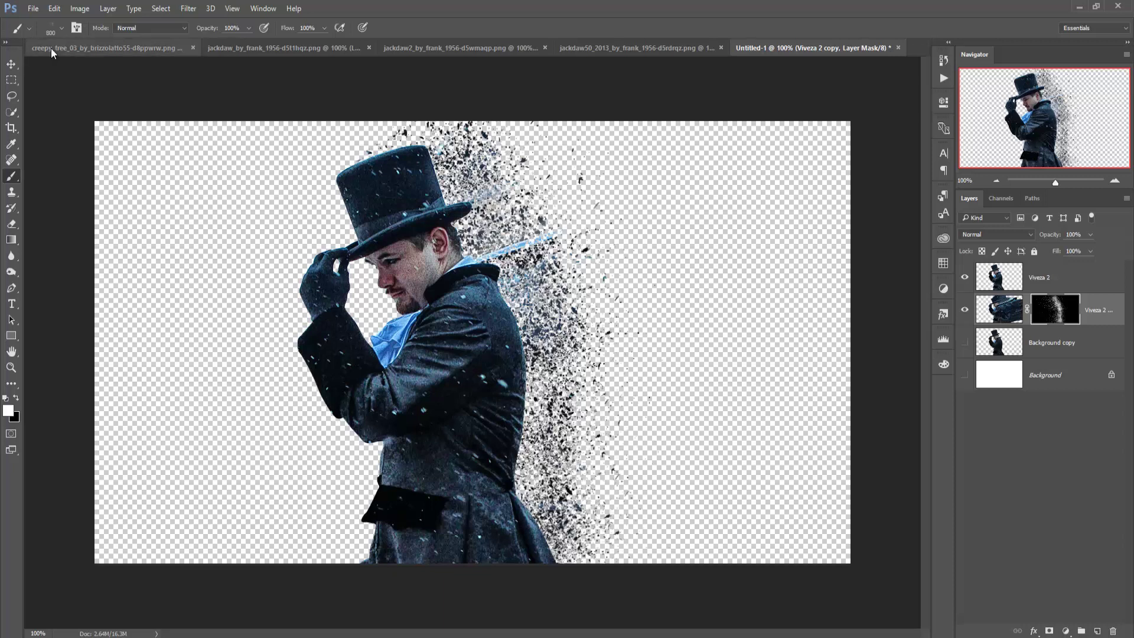
left_click(62, 29)
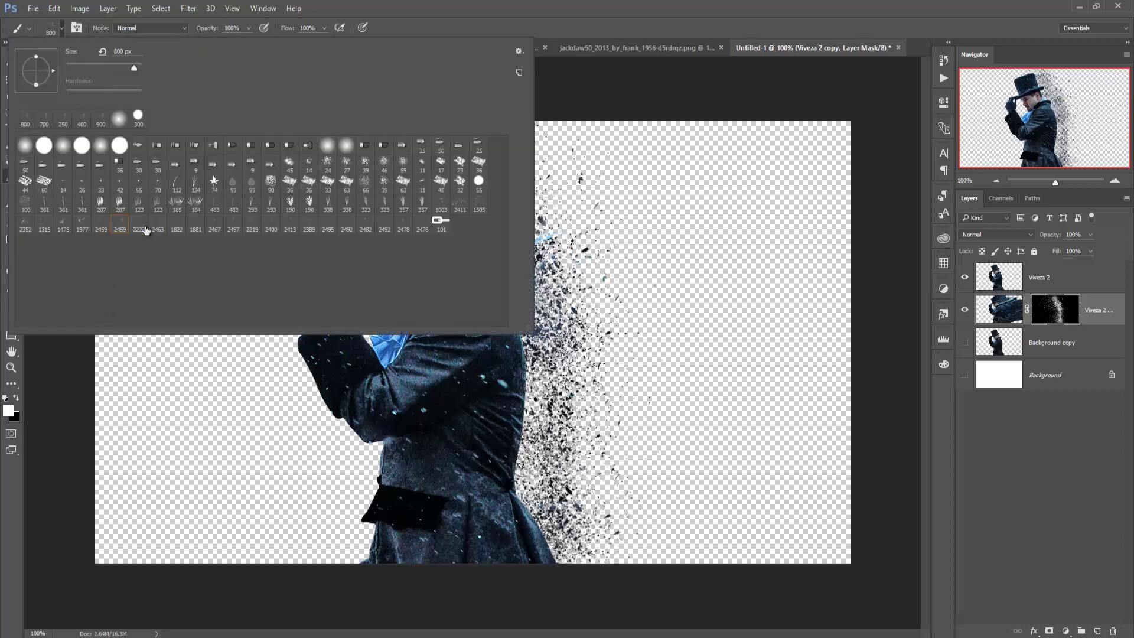
double_click(385, 227)
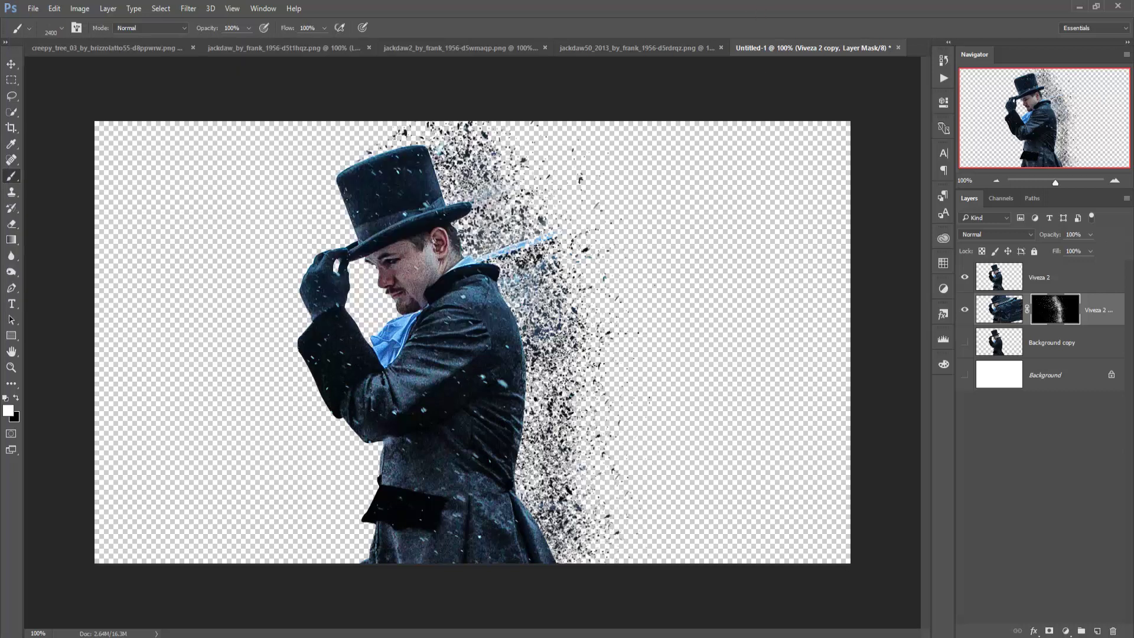
Paint 2492-brush particle strokes toward the upper and lower right of the figure.
key("bracketleft")
key("bracketleft")
left_click_drag(531, 496, 567, 425)
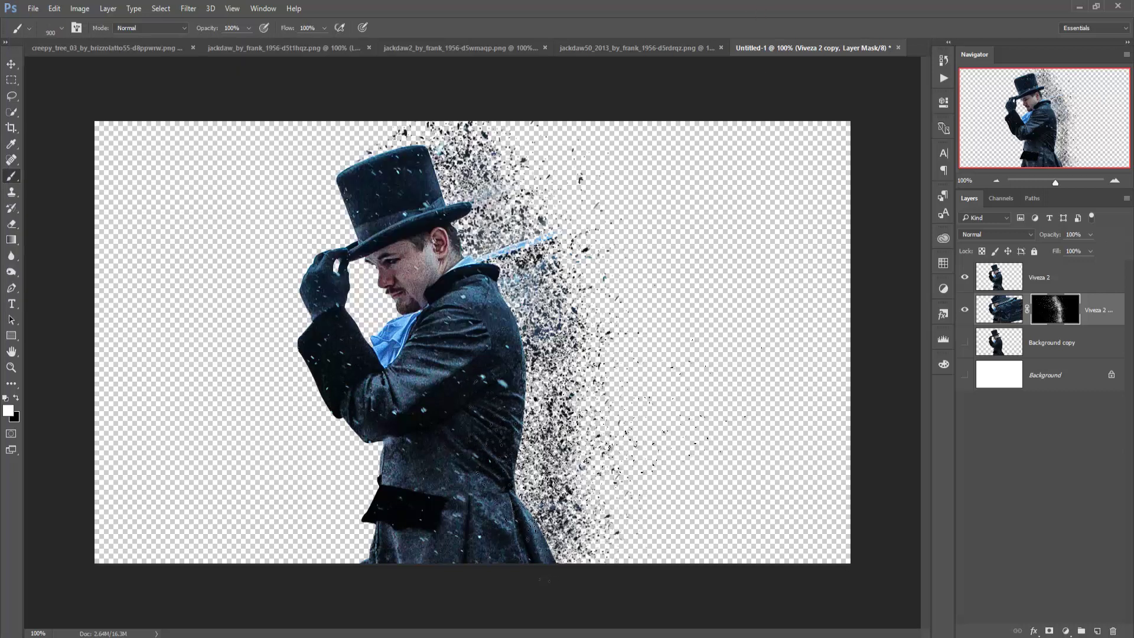
mouse_move(544, 473)
left_mouse_down()
mouse_move(605, 366)
mouse_move(567, 331)
mouse_move(739, 224)
left_mouse_up()
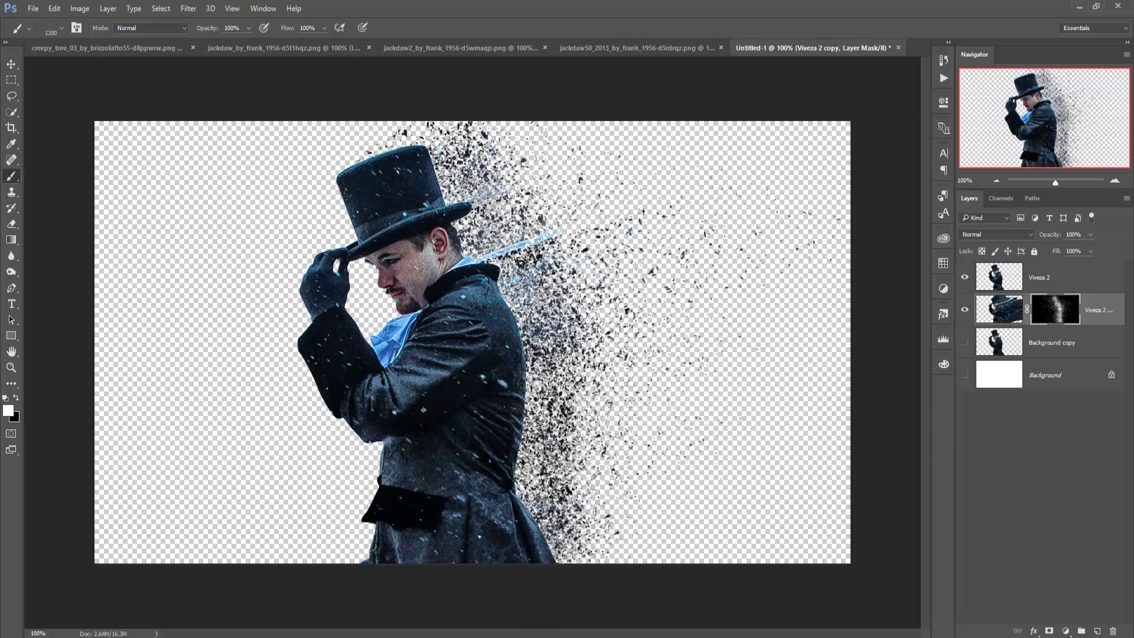
left_click_drag(614, 248, 555, 205)
left_click_drag(556, 159, 579, 176)
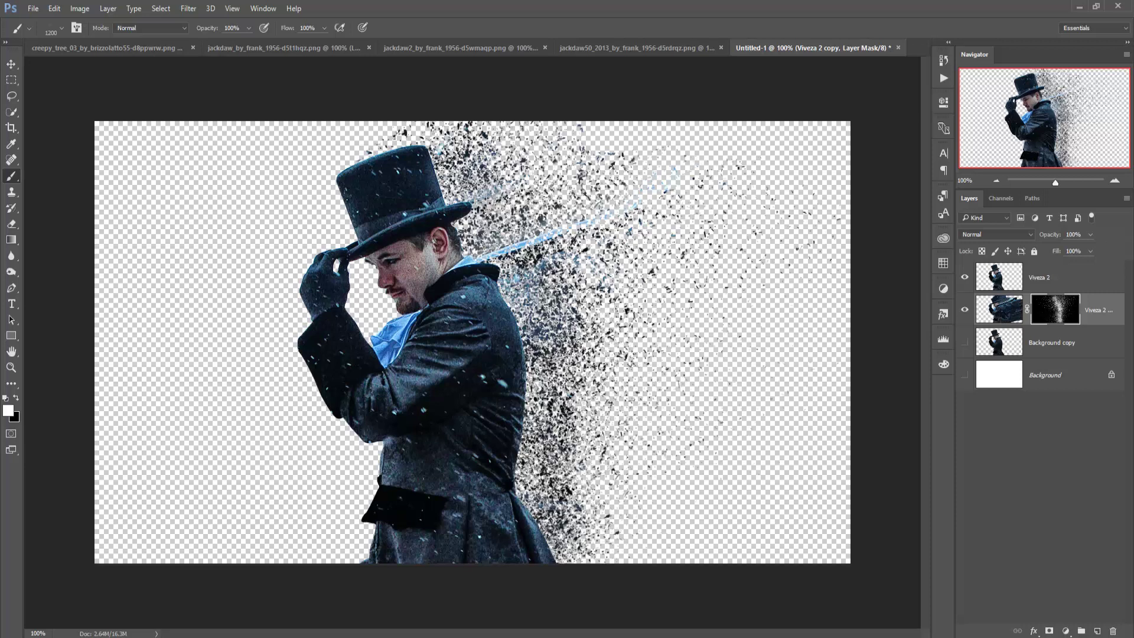
left_click_drag(572, 436, 605, 465)
mouse_move(589, 510)
left_mouse_down()
mouse_move(622, 541)
mouse_move(677, 513)
left_mouse_up()
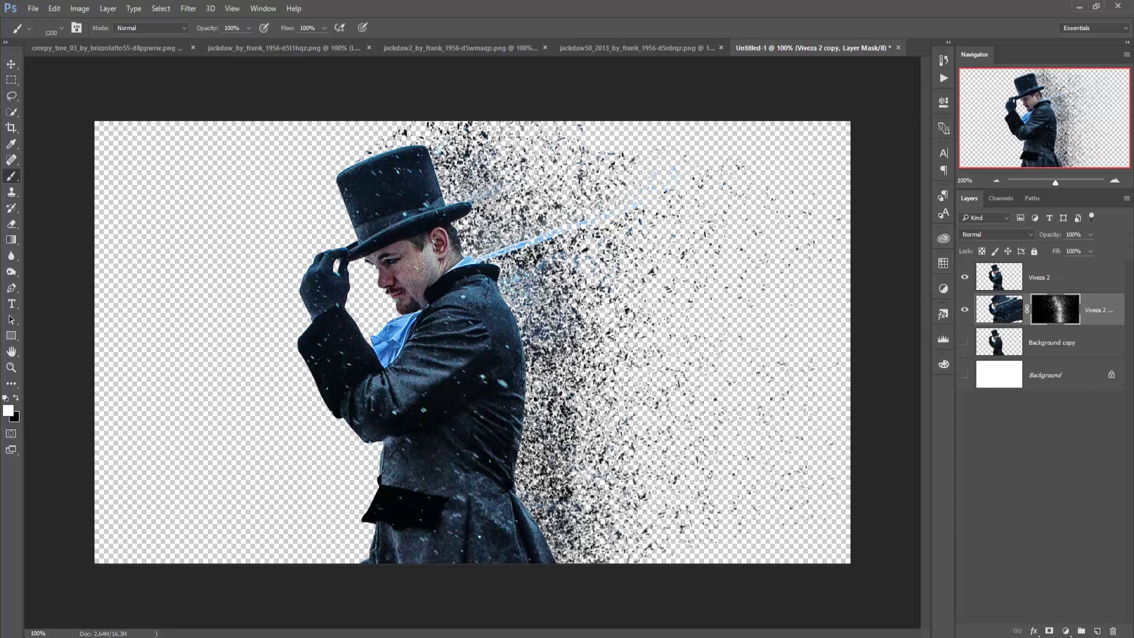
mouse_move(596, 558)
left_mouse_down()
mouse_move(653, 544)
mouse_move(655, 454)
left_mouse_up()
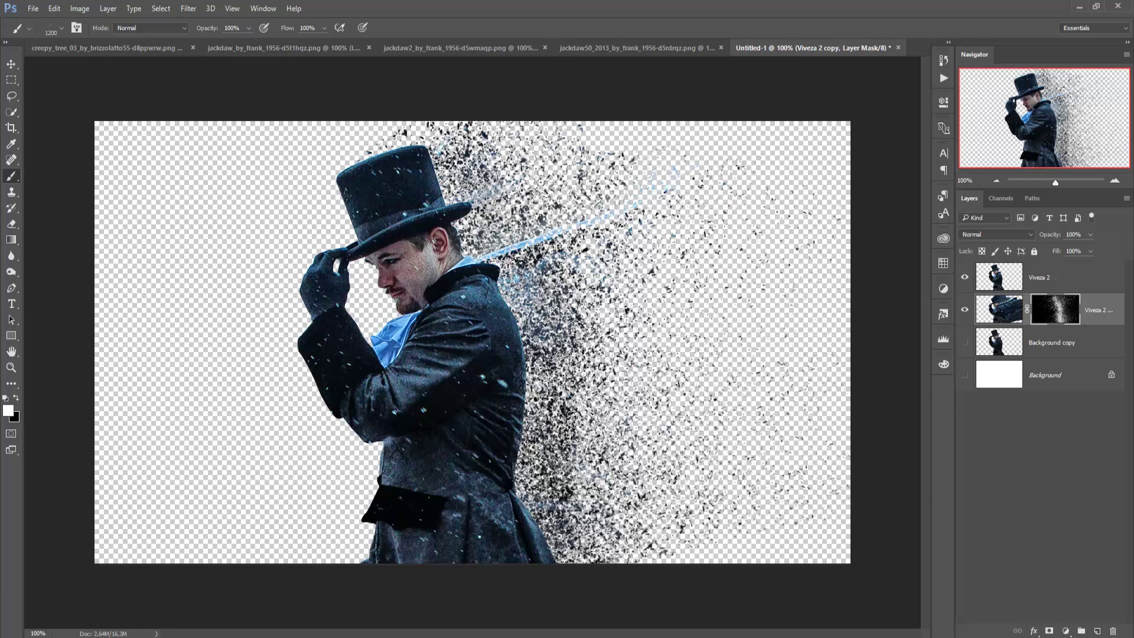
Show the white Background layer and add a white layer mask to Viveza 2.
left_click(965, 376)
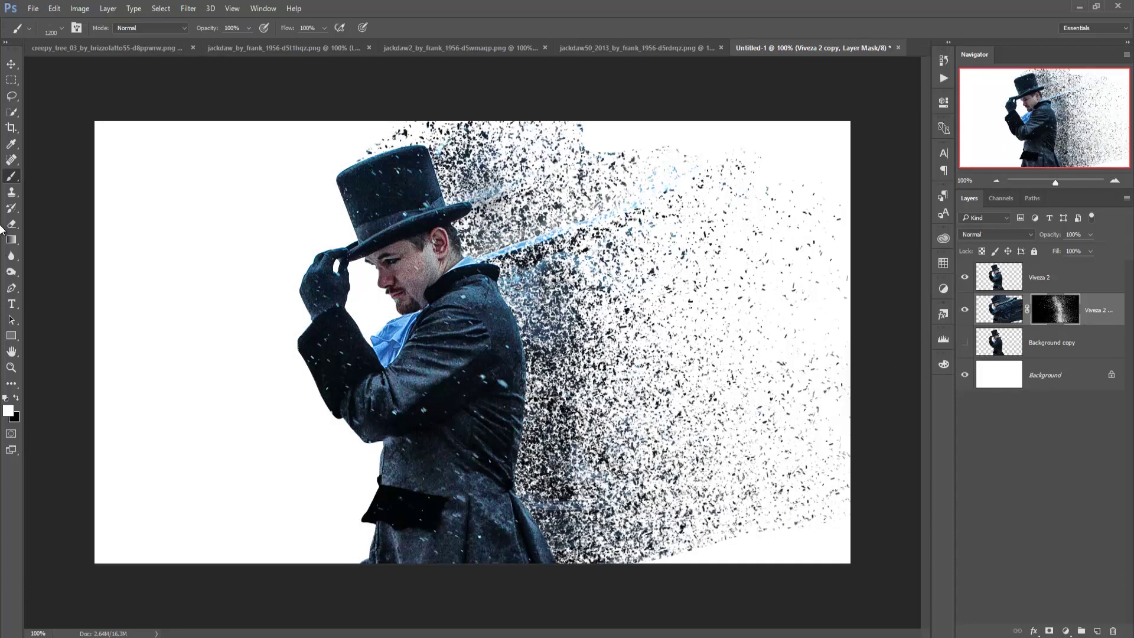
left_click(10, 66)
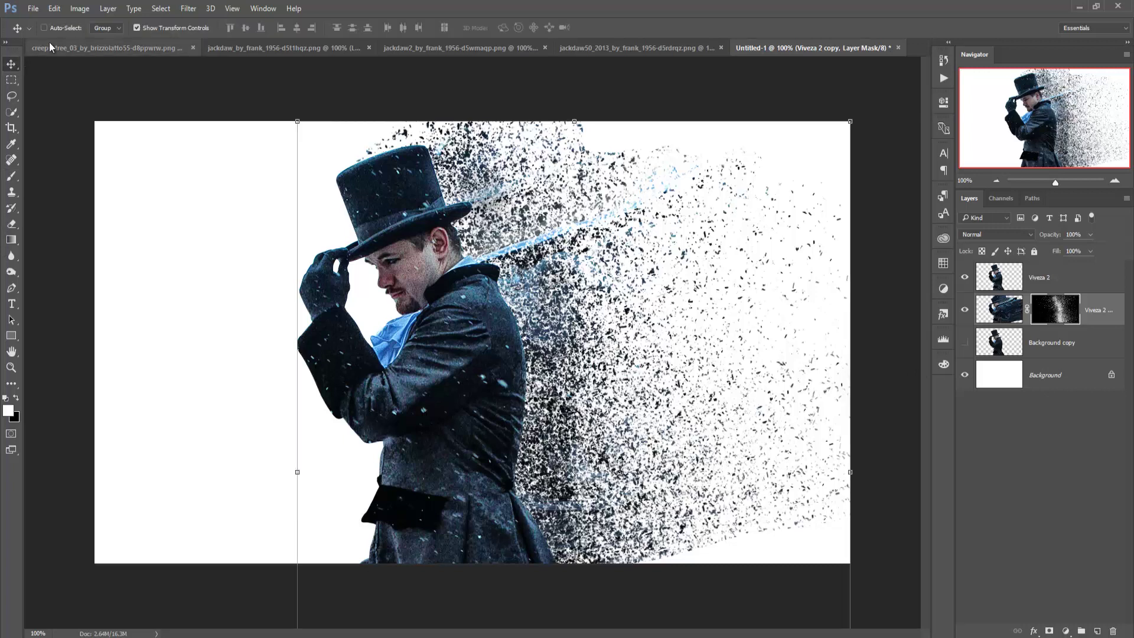
left_click(12, 176)
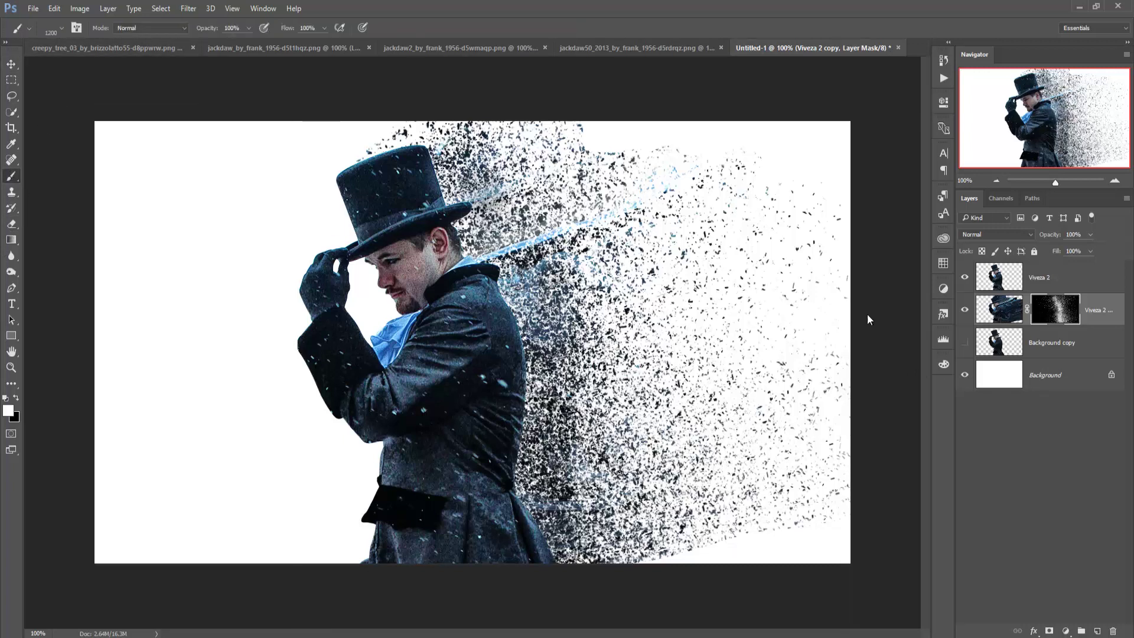
left_click(1045, 282)
left_click(1050, 631)
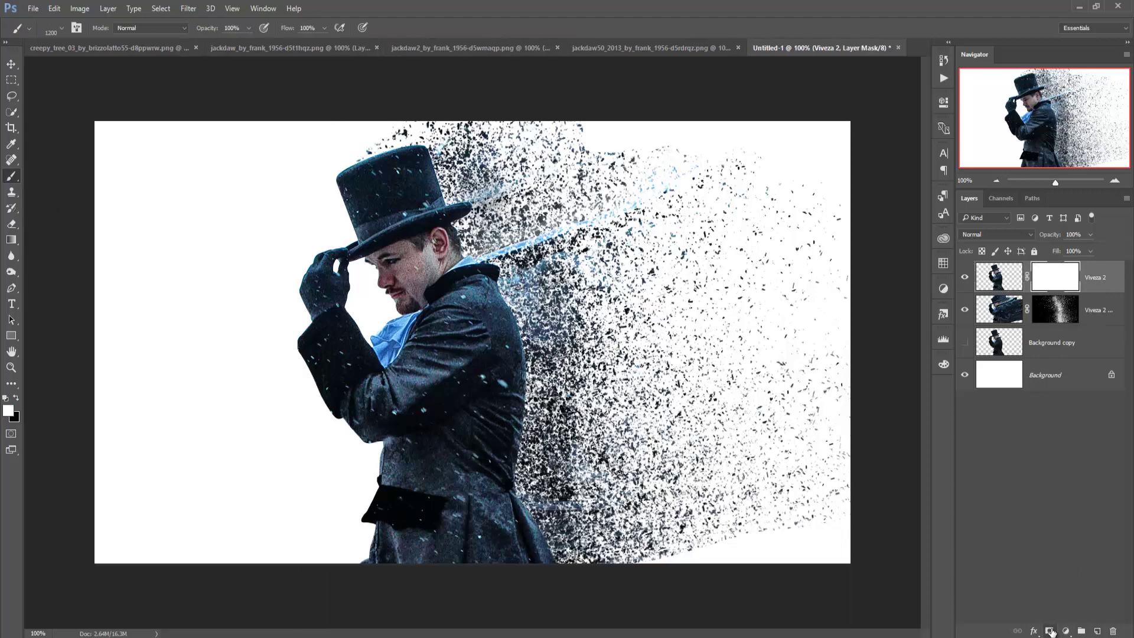
Set up the 1505 particle brush at 400 px with black as the painting colour.
left_click(56, 28)
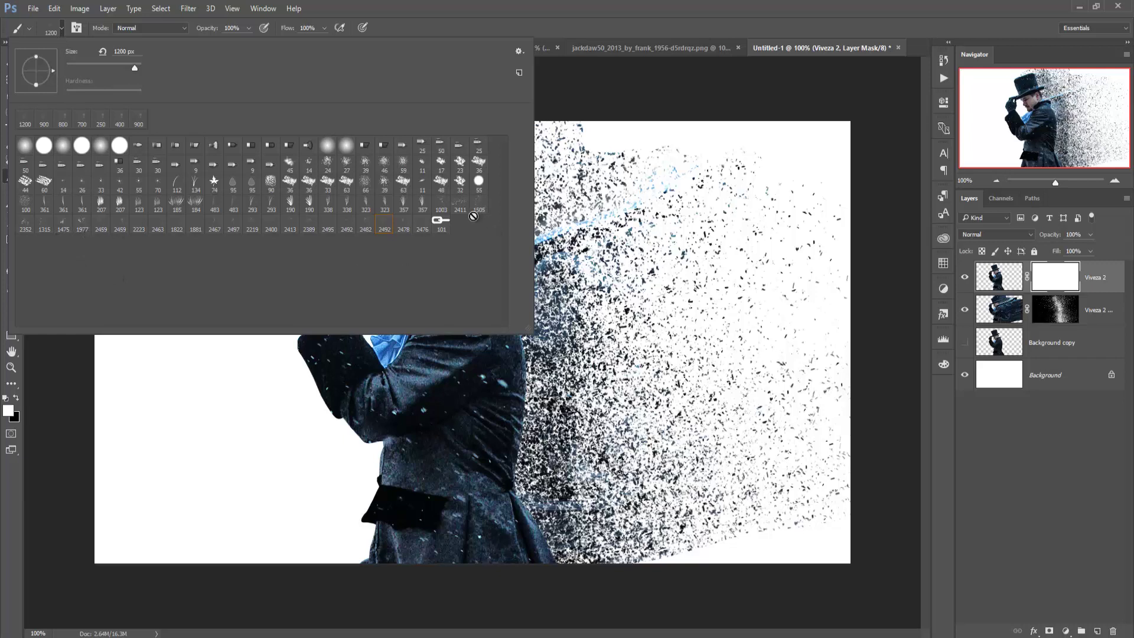
left_click(441, 205)
left_click(464, 203)
left_click(479, 204)
key("Return")
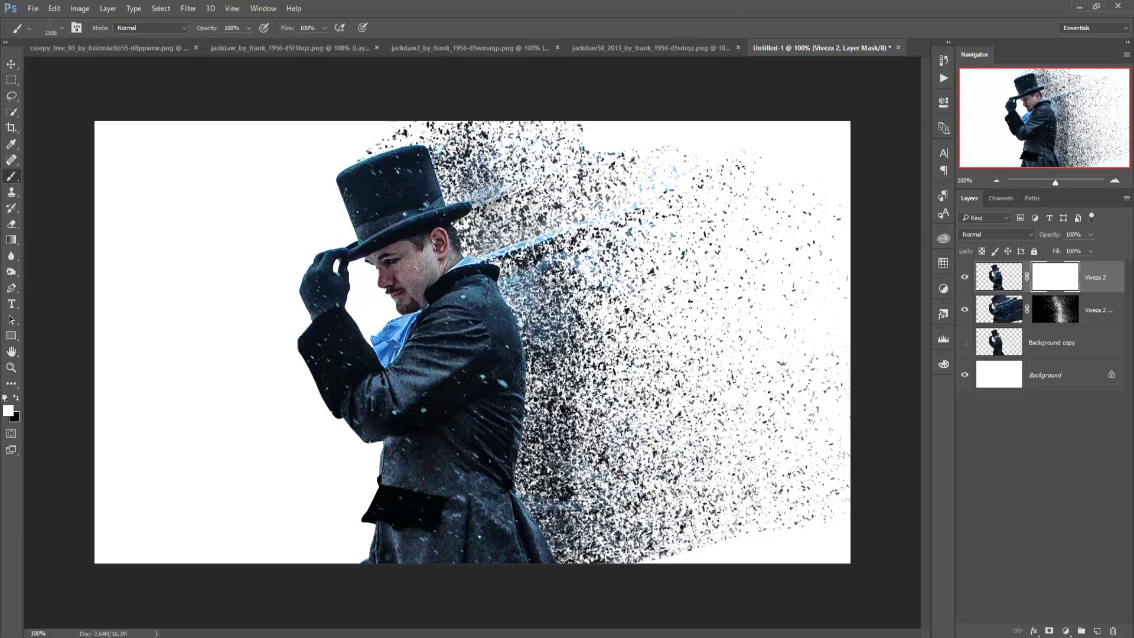
key("bracketleft")
key("bracketleft")
key("bracketleft")
left_click(17, 398)
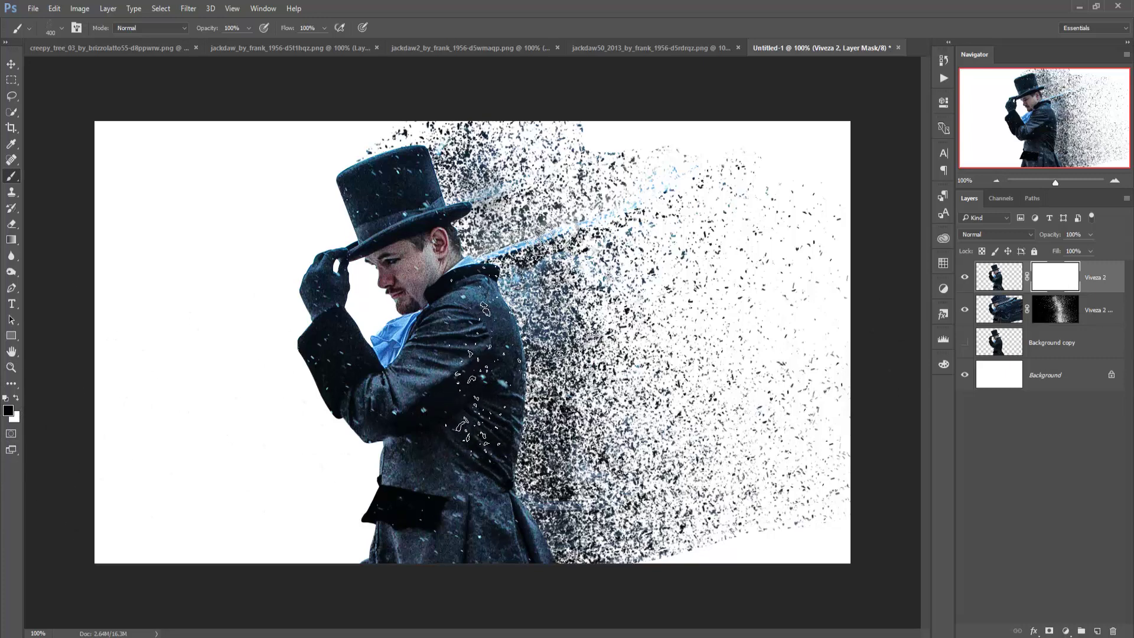
Load the 2459 particle brush preset with a diagonal tip angle, sized to about 600 px.
right_click(558, 343)
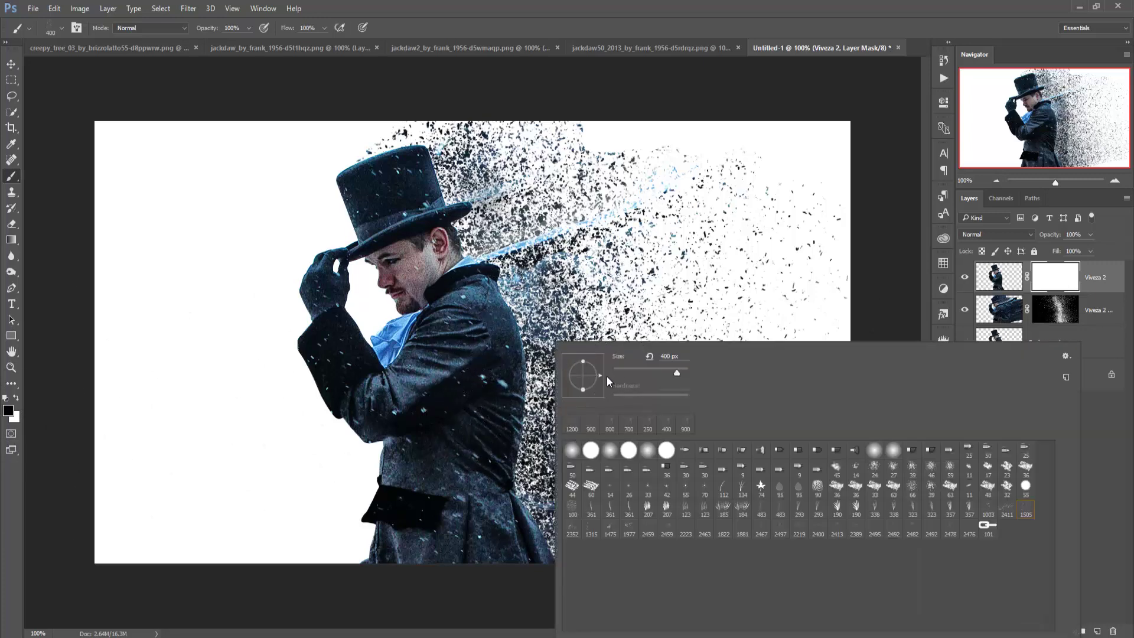
left_click_drag(602, 370, 604, 372)
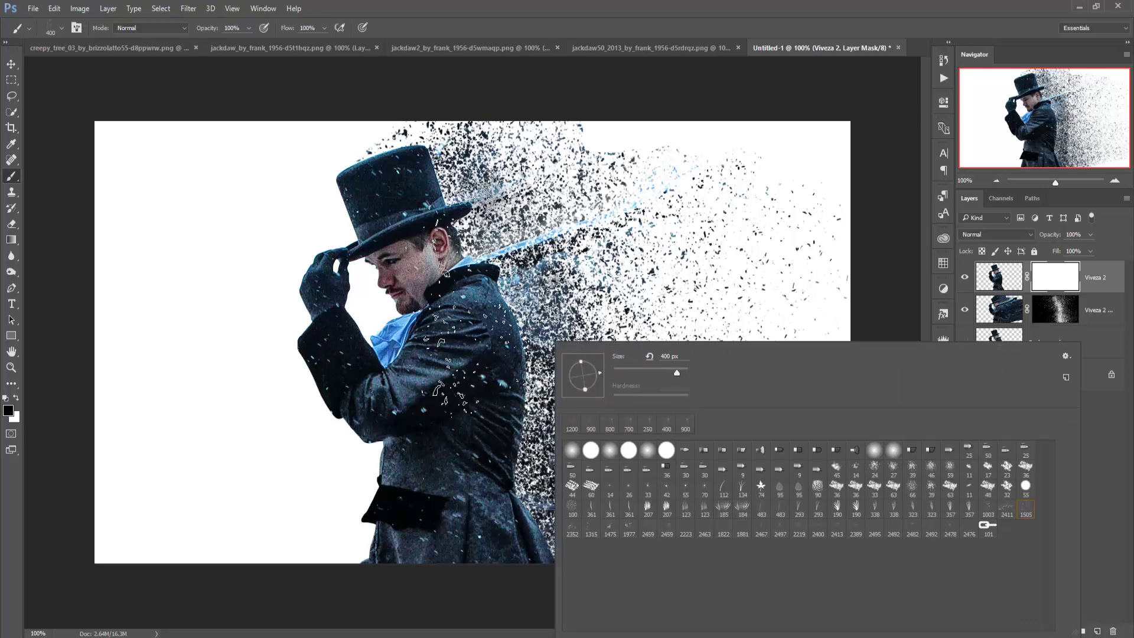
left_click(62, 28)
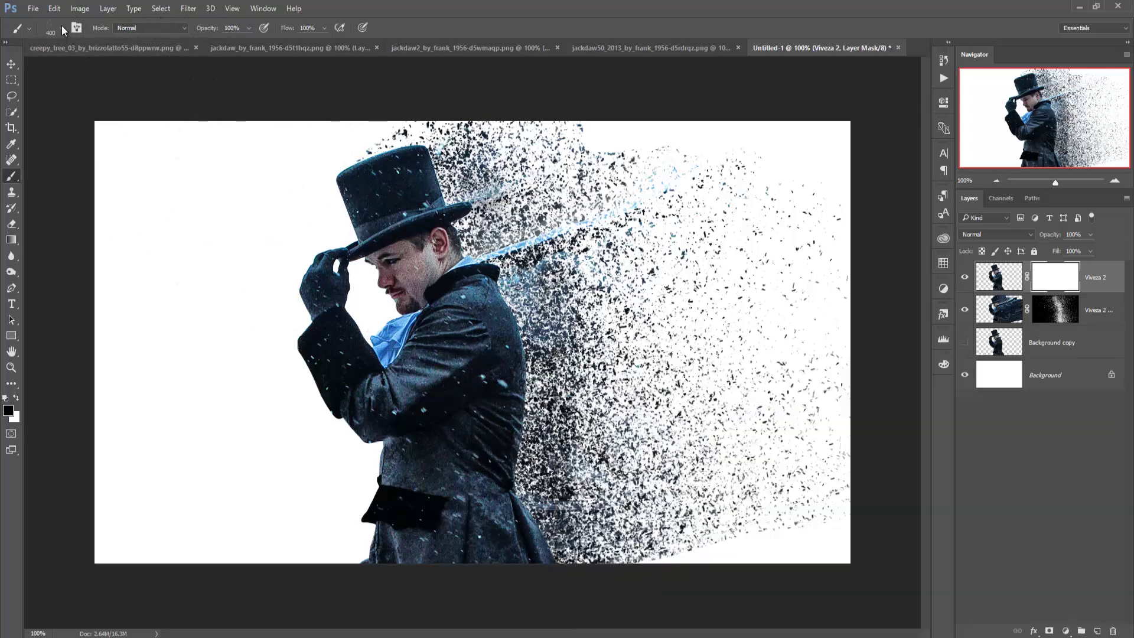
left_click(62, 28)
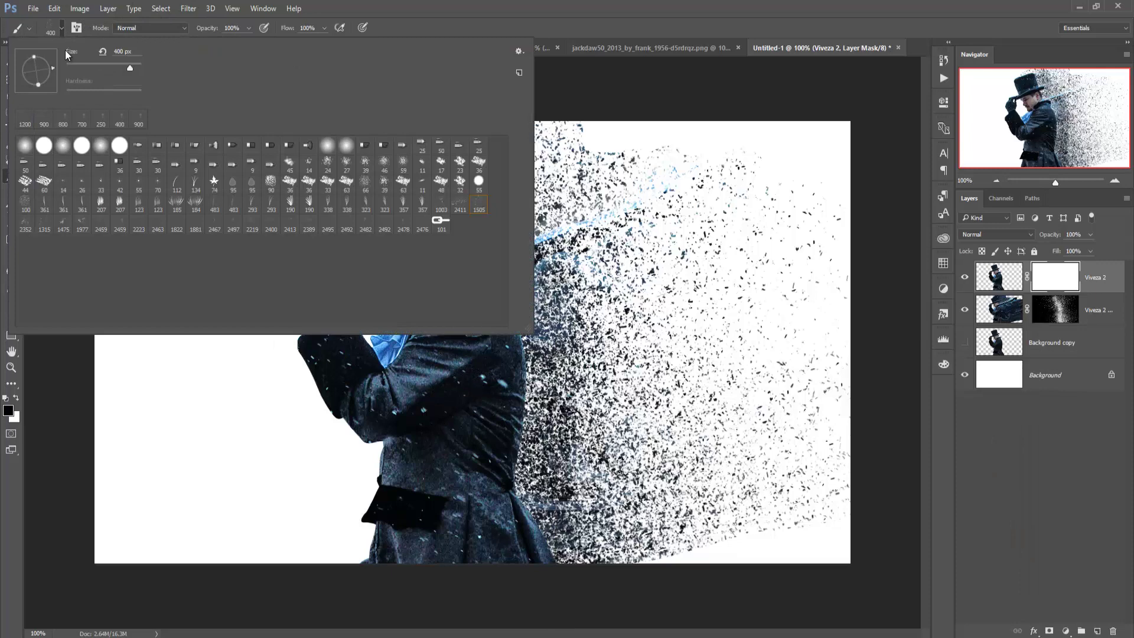
left_click(120, 224)
key("Return")
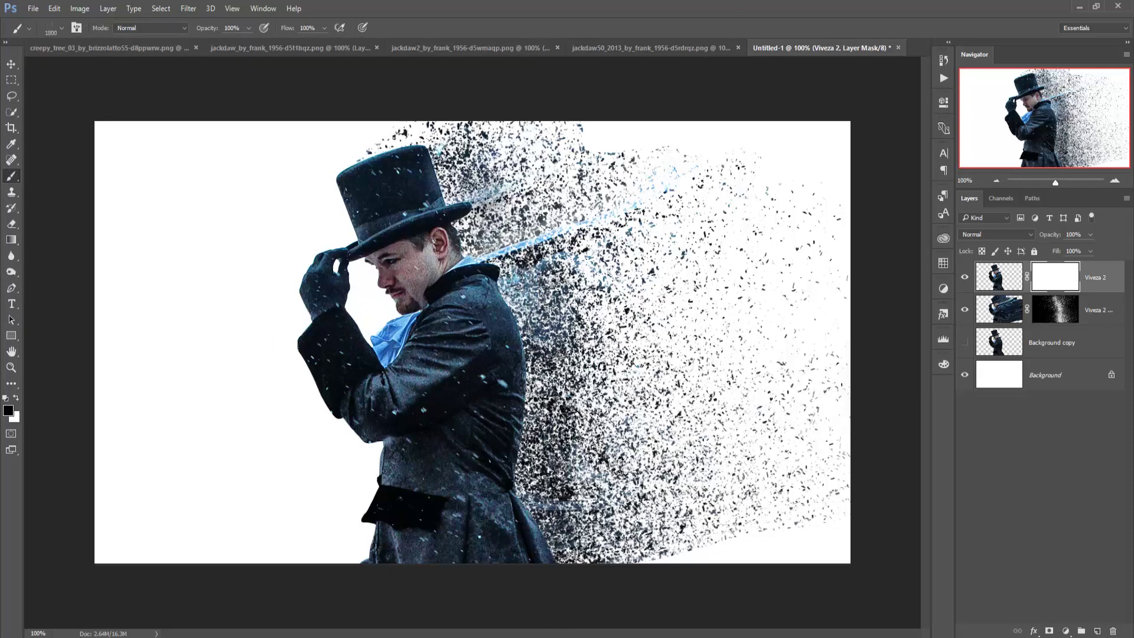
key("bracketleft")
key("bracketleft")
key("bracketleft")
Paint black particles on the Viveza 2 mask over the shoulder, hat, coat back and lower coat.
left_click_drag(502, 307, 473, 284)
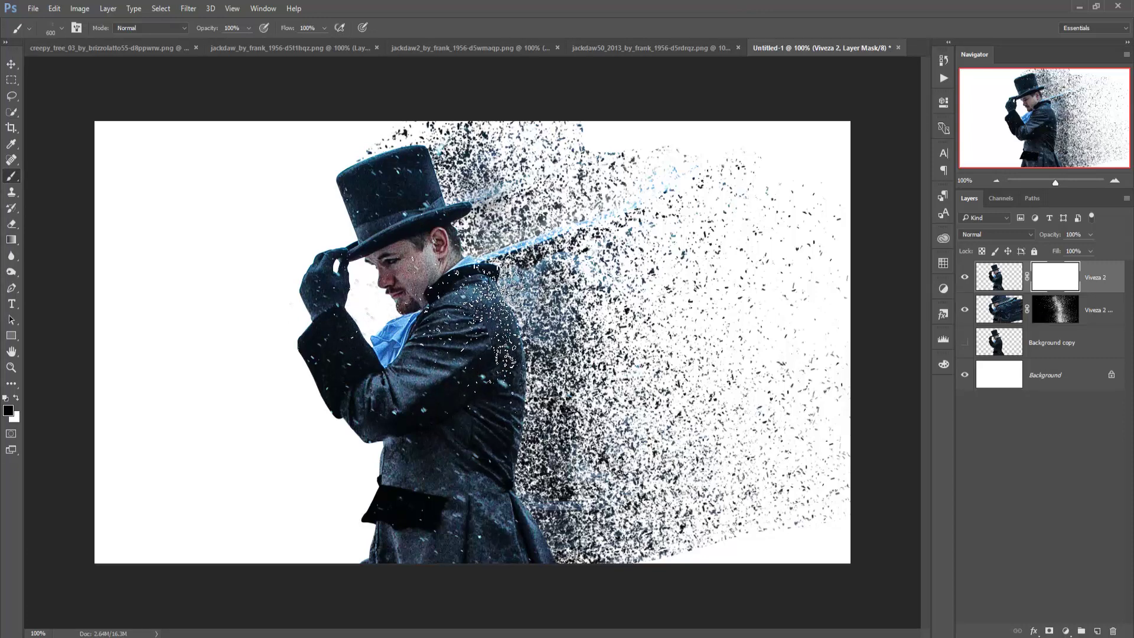
left_click_drag(502, 354, 434, 218)
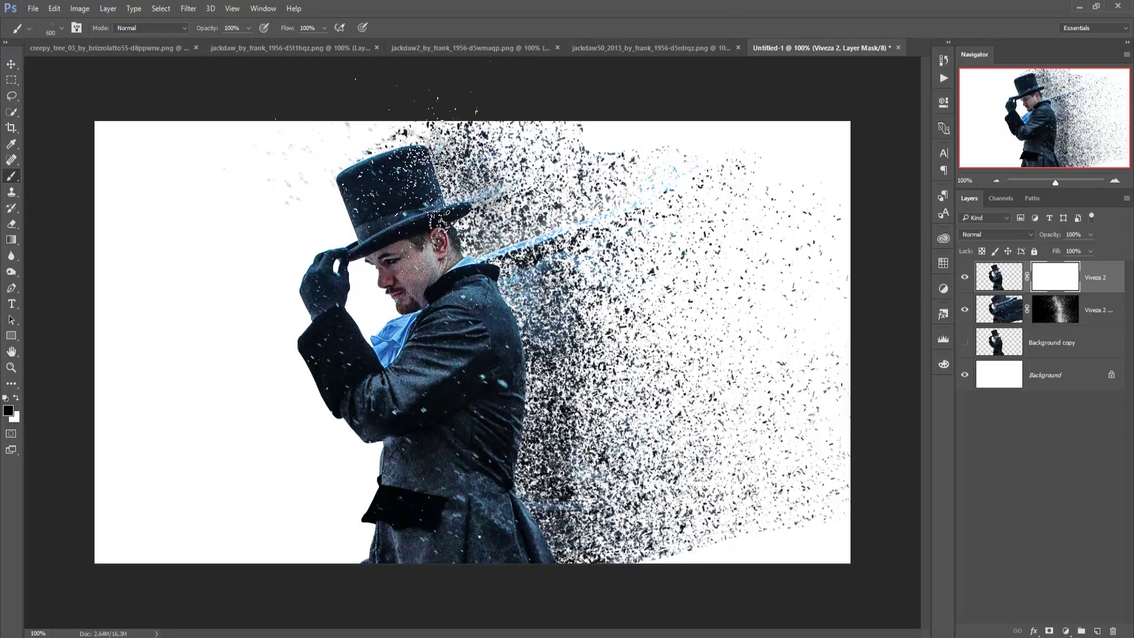
left_click_drag(434, 219, 417, 160)
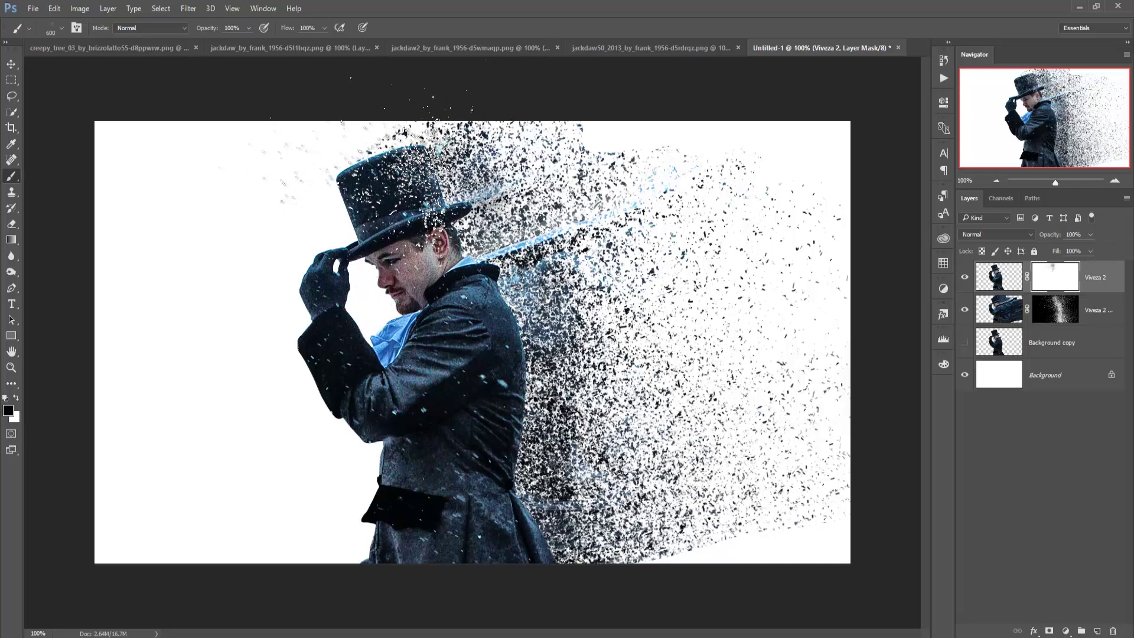
mouse_move(416, 160)
left_mouse_down()
mouse_move(407, 136)
mouse_move(384, 154)
mouse_move(567, 366)
mouse_move(549, 295)
mouse_move(502, 307)
mouse_move(496, 331)
mouse_move(473, 260)
mouse_move(502, 334)
mouse_move(485, 266)
mouse_move(555, 378)
mouse_move(562, 437)
mouse_move(499, 367)
mouse_move(508, 337)
mouse_move(514, 349)
mouse_move(496, 290)
mouse_move(520, 360)
left_mouse_up()
key("bracketleft")
key("bracketleft")
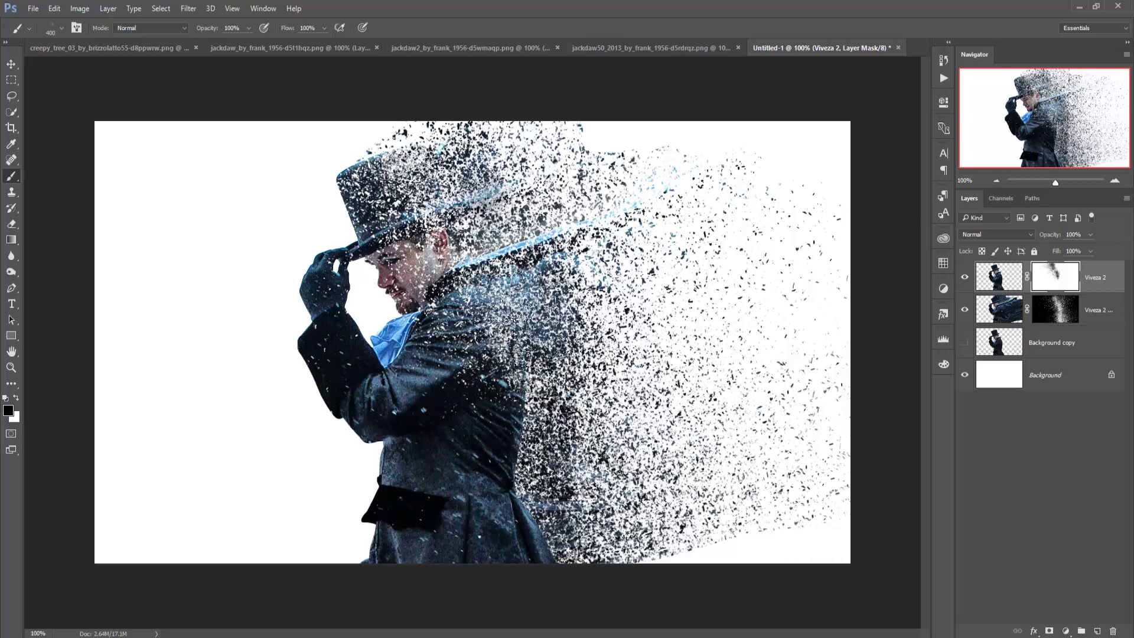
mouse_move(513, 319)
left_mouse_down()
mouse_move(520, 413)
mouse_move(485, 407)
mouse_move(531, 396)
mouse_move(508, 443)
mouse_move(531, 484)
mouse_move(496, 413)
mouse_move(522, 520)
left_mouse_up()
mouse_move(535, 570)
left_mouse_down()
mouse_move(473, 390)
mouse_move(543, 520)
mouse_move(552, 582)
left_mouse_up()
right_click(496, 341)
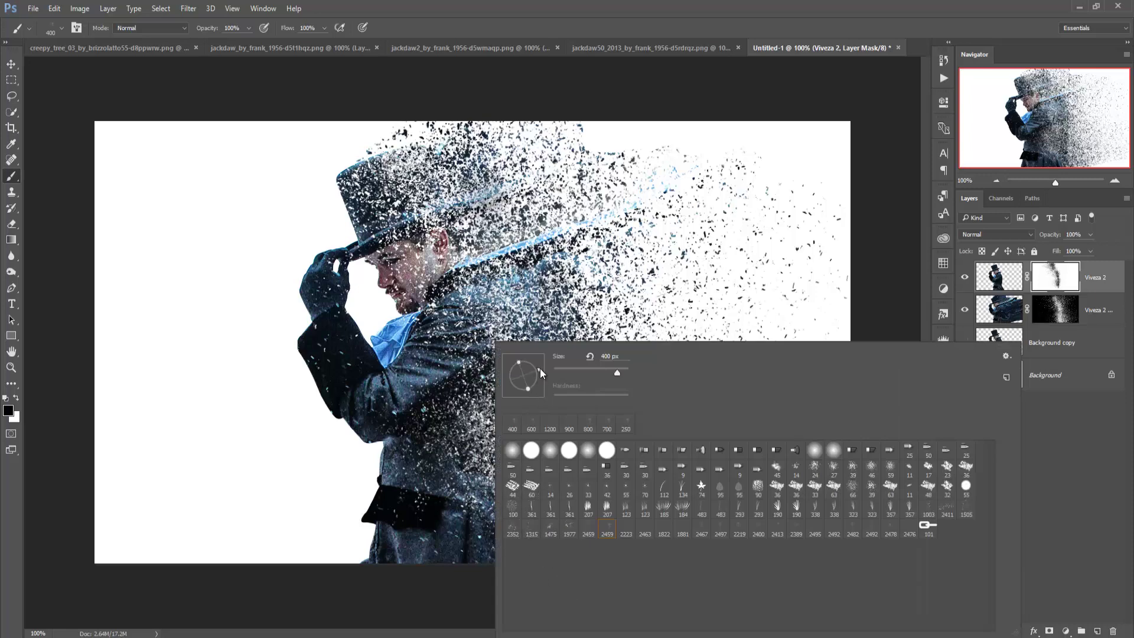
key("Return")
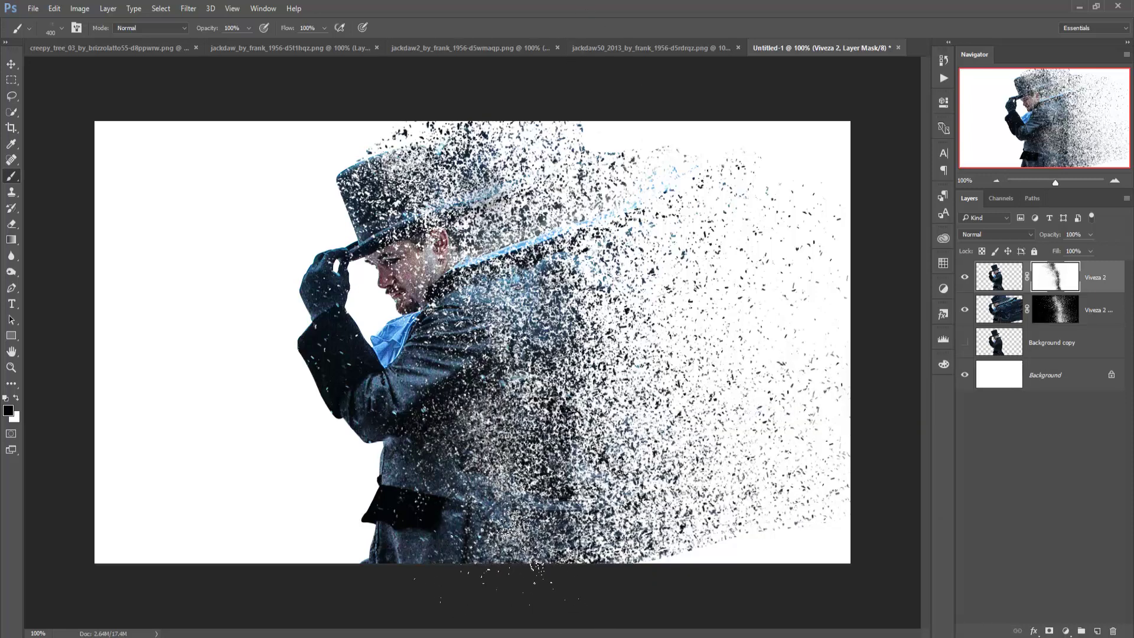
On the Viveza 2 copy mask, paint particles around the shoulder, coat back and lower middle.
left_click(1056, 310)
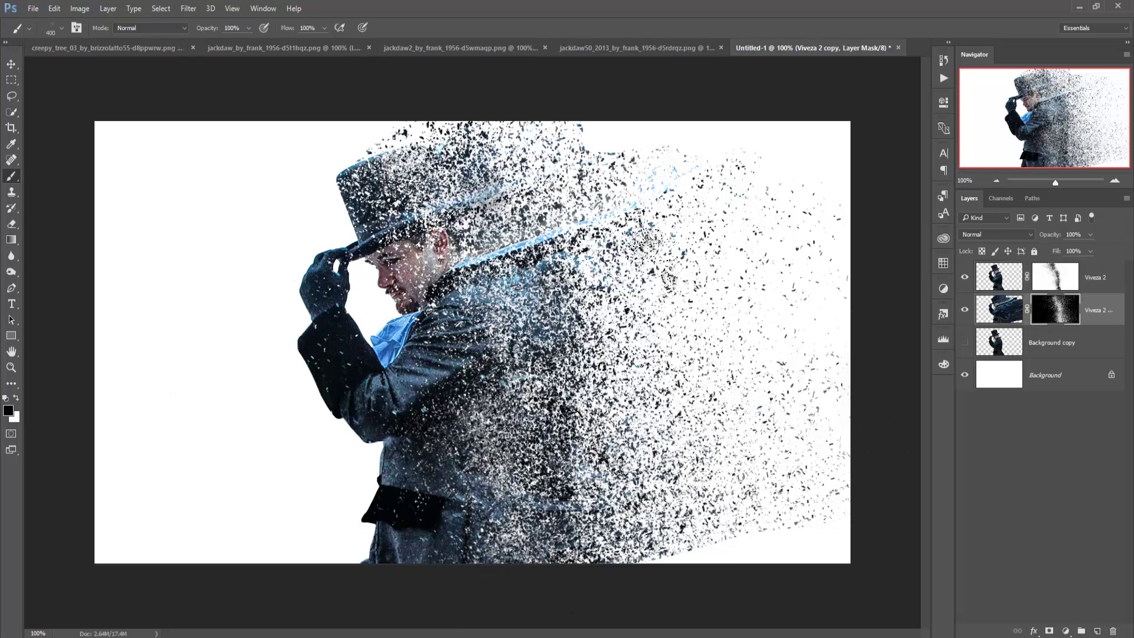
mouse_move(555, 273)
left_mouse_down()
mouse_move(516, 244)
mouse_move(499, 195)
mouse_move(523, 225)
left_mouse_up()
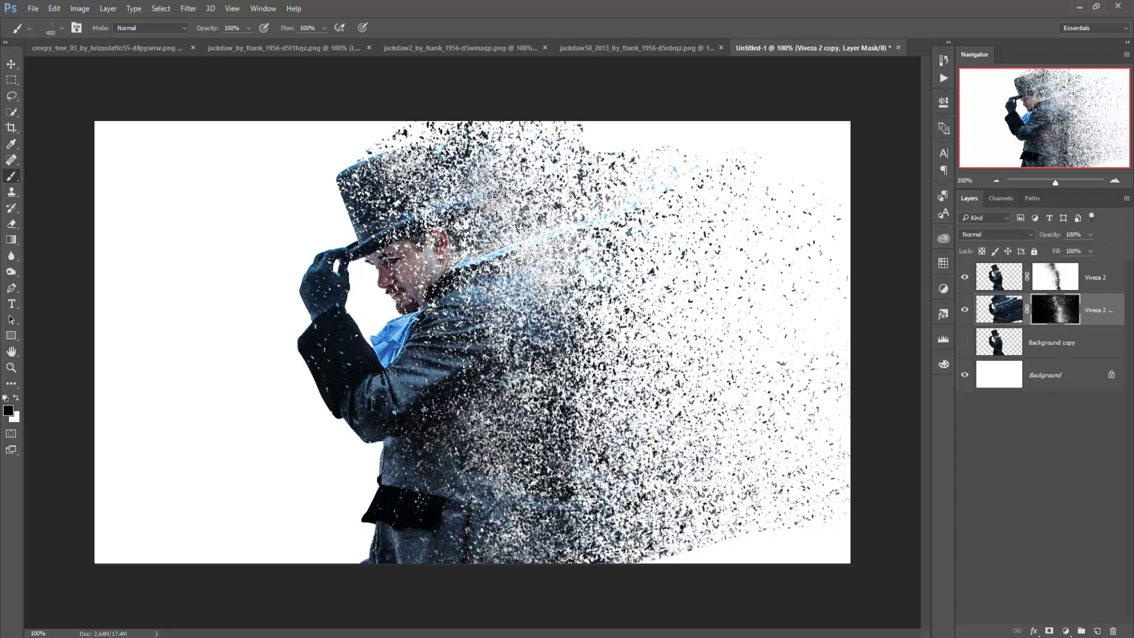
mouse_move(522, 226)
left_mouse_down()
mouse_move(549, 455)
mouse_move(564, 514)
mouse_move(591, 525)
mouse_move(594, 576)
left_mouse_up()
mouse_move(579, 499)
left_mouse_down()
mouse_move(514, 434)
mouse_move(550, 340)
mouse_move(652, 402)
left_mouse_up()
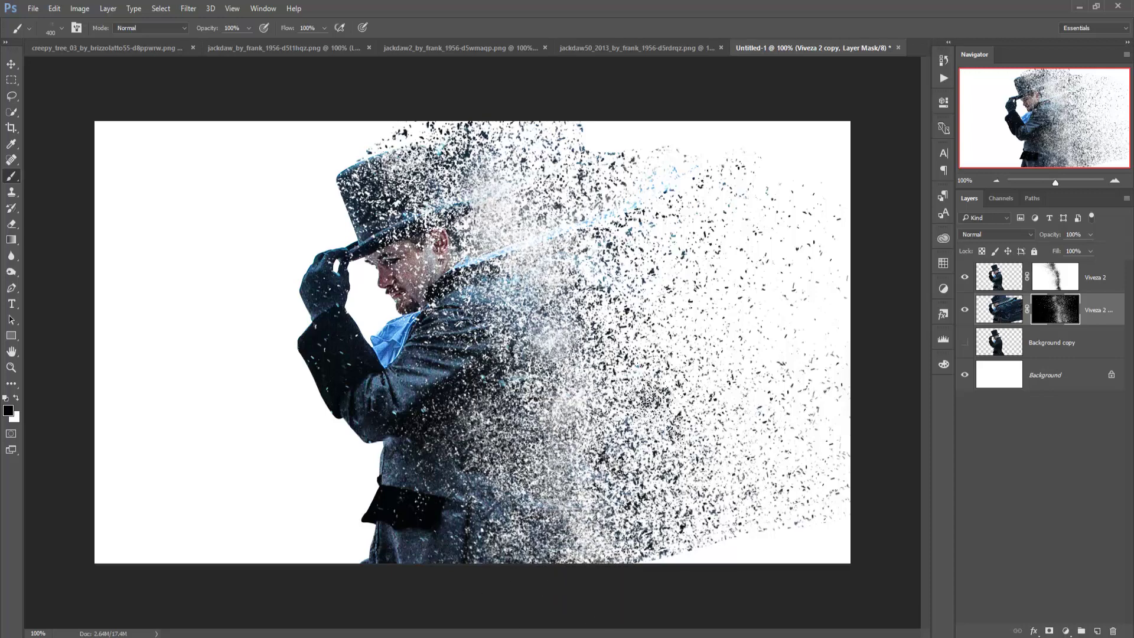
Paint white particles up through the lower-middle dispersion, then target the Viveza 2 copy pixels.
left_click(16, 399)
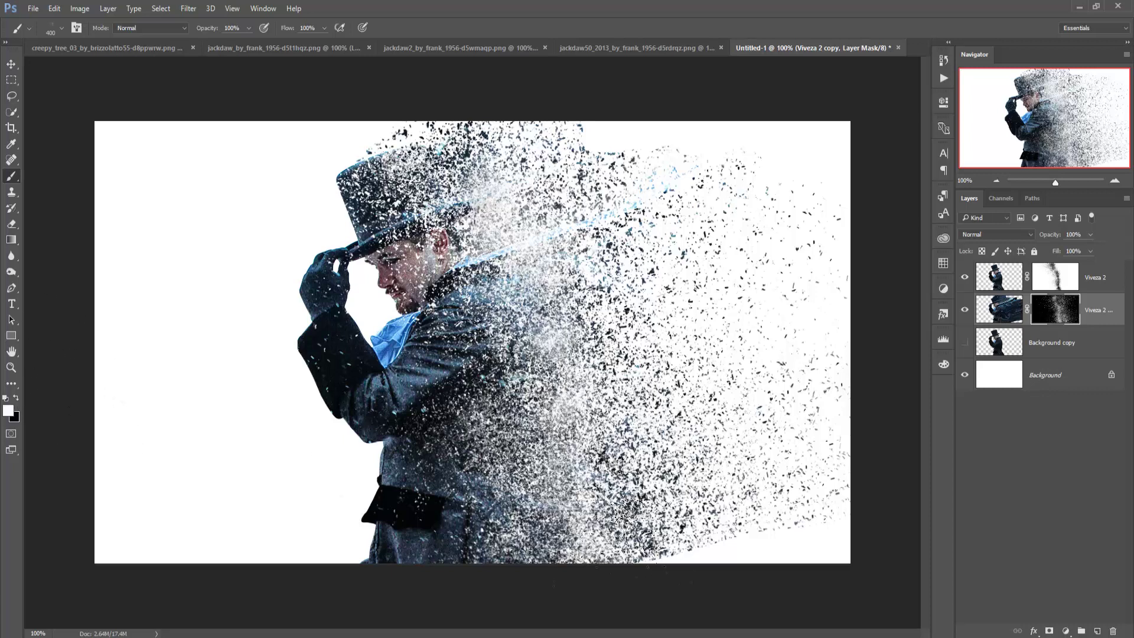
mouse_move(590, 513)
left_mouse_down()
mouse_move(570, 380)
mouse_move(559, 355)
mouse_move(550, 384)
mouse_move(544, 308)
mouse_move(520, 271)
left_mouse_up()
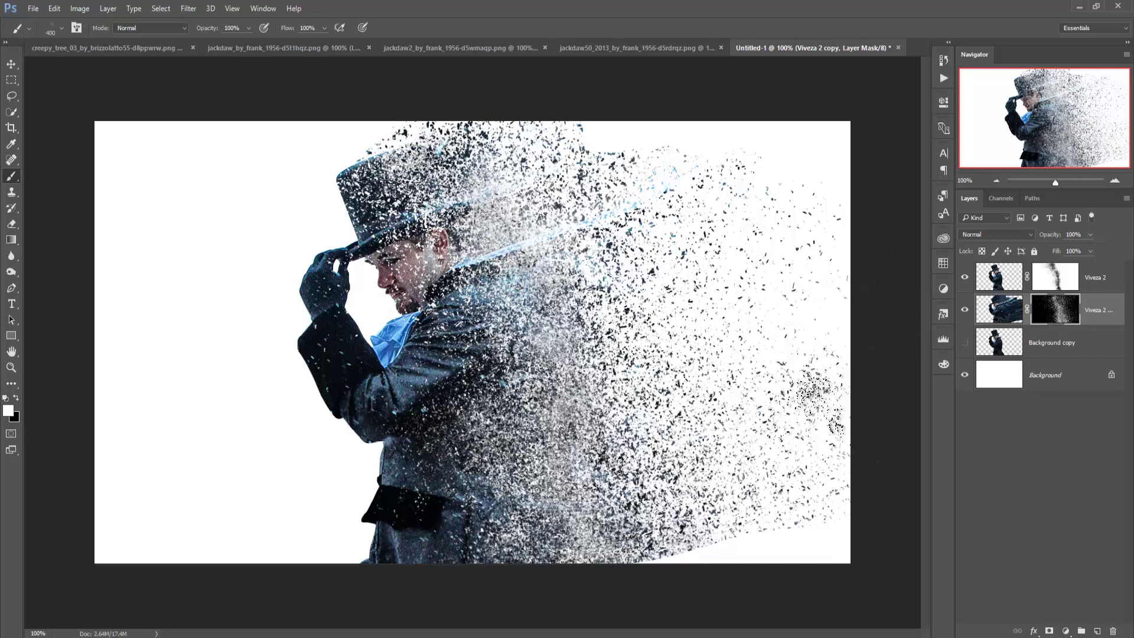
key("v")
key("ctrl+2")
Liquify the Viveza 2 copy, sweeping the lower coat left and right into long Forward Warp streaks.
left_click(188, 8)
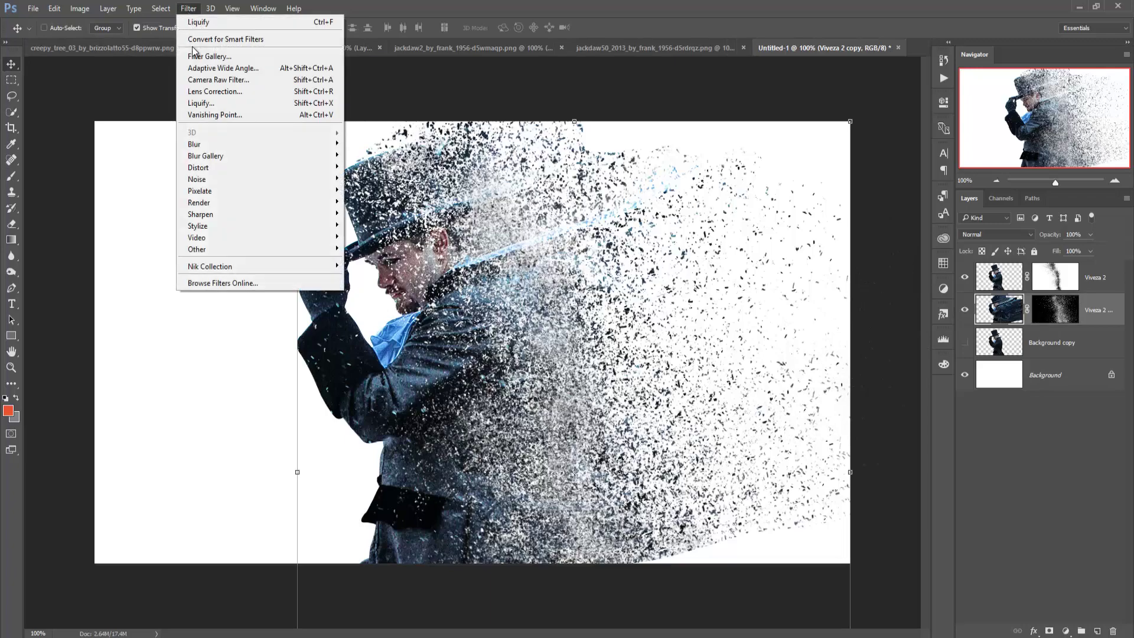
left_click(201, 103)
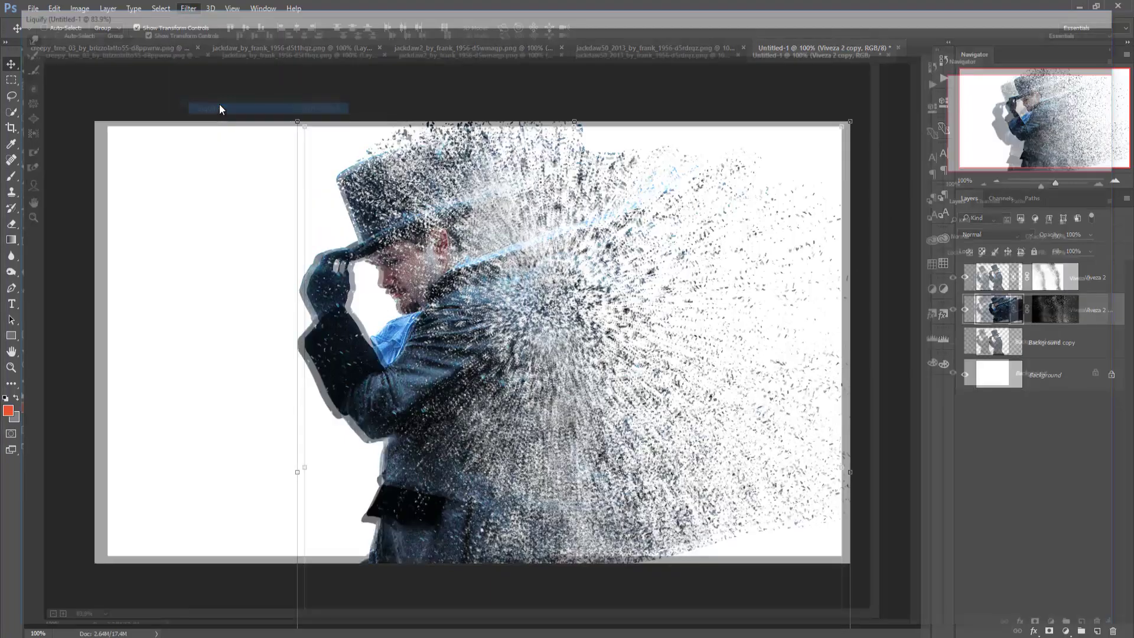
left_click_drag(397, 503, 190, 342)
left_click_drag(353, 404, 228, 292)
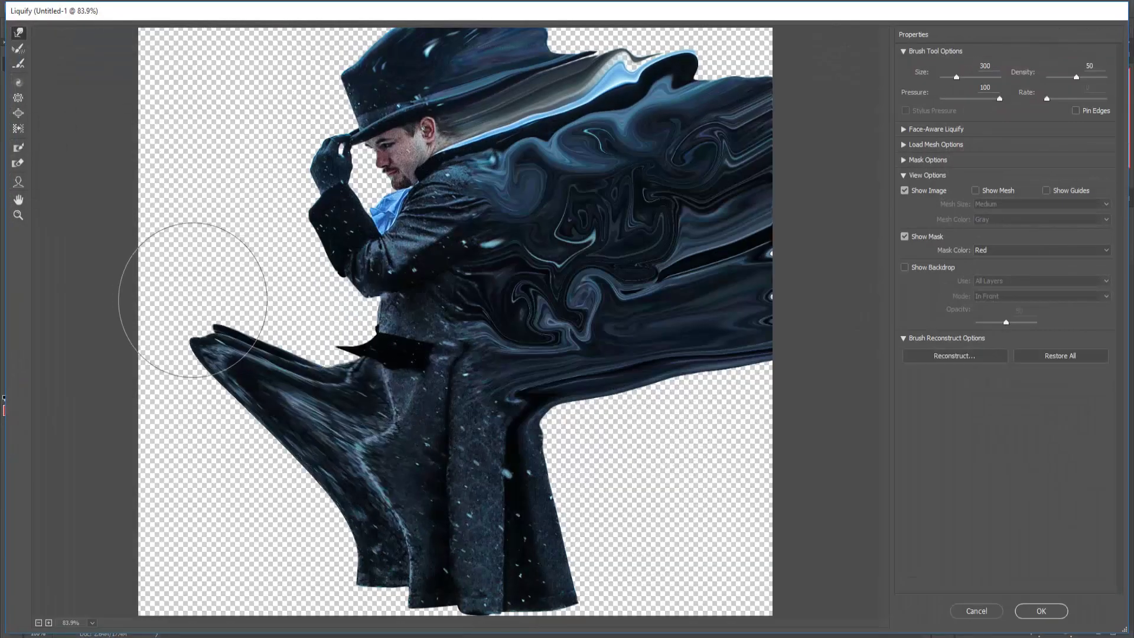
left_click_drag(394, 374, 246, 280)
mouse_move(301, 316)
left_mouse_down()
mouse_move(253, 263)
mouse_move(319, 325)
mouse_move(241, 294)
mouse_move(354, 283)
mouse_move(334, 347)
mouse_move(267, 300)
mouse_move(295, 248)
mouse_move(284, 328)
mouse_move(101, 355)
mouse_move(56, 306)
left_mouse_up()
mouse_move(420, 475)
left_mouse_down()
mouse_move(721, 431)
mouse_move(836, 494)
left_mouse_up()
mouse_move(612, 370)
left_mouse_down()
mouse_move(677, 391)
mouse_move(752, 392)
mouse_move(671, 435)
mouse_move(739, 519)
left_mouse_up()
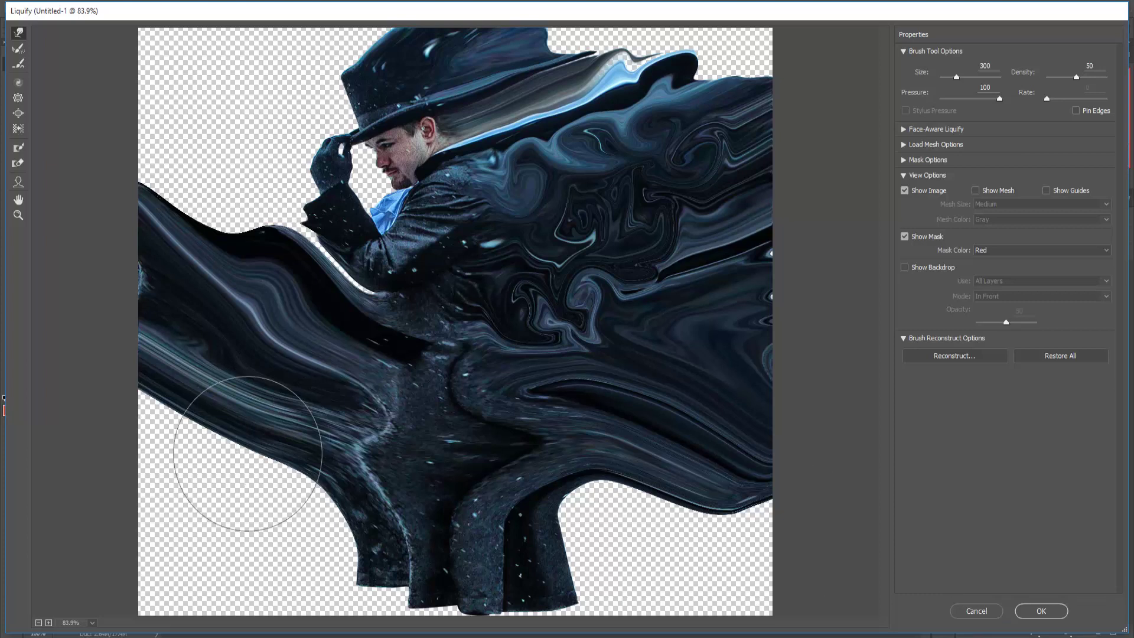
mouse_move(241, 451)
left_mouse_down()
mouse_move(222, 487)
mouse_move(91, 424)
left_mouse_up()
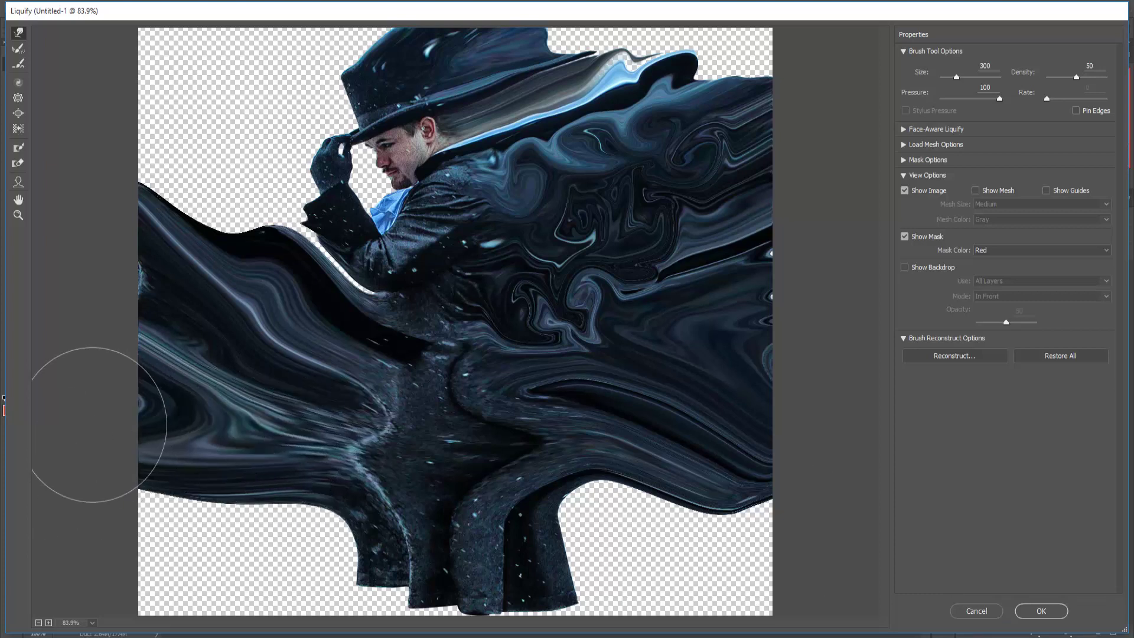
left_click(1041, 611)
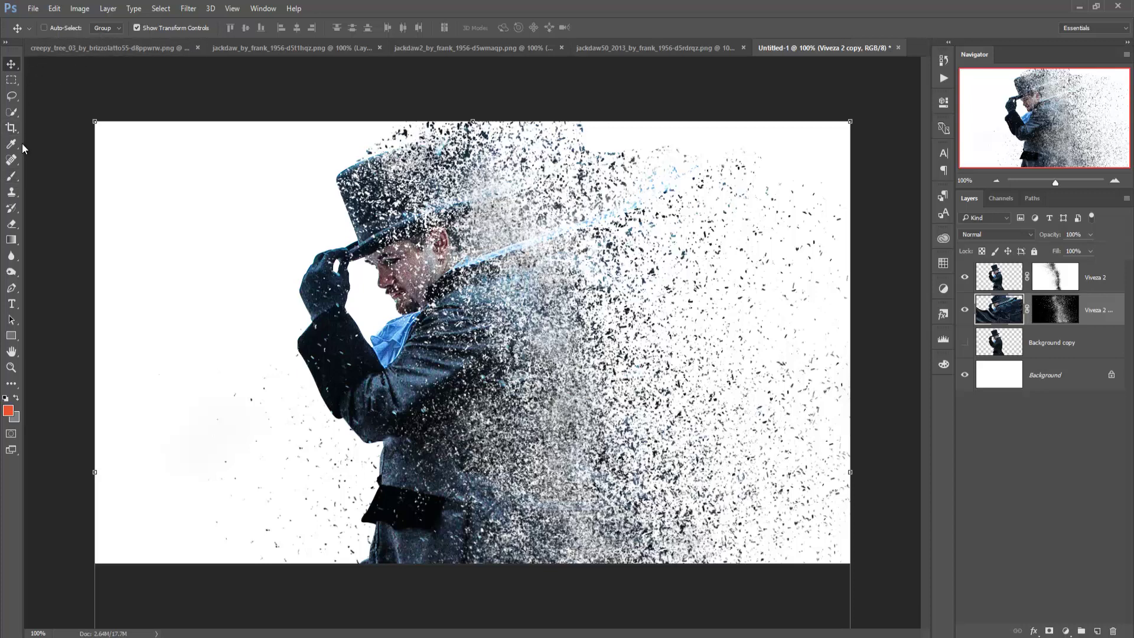
Paint white with the particle brush on the Viveza 2 copy mask to reveal dark lower-left particles.
left_click(10, 181)
left_click(61, 28)
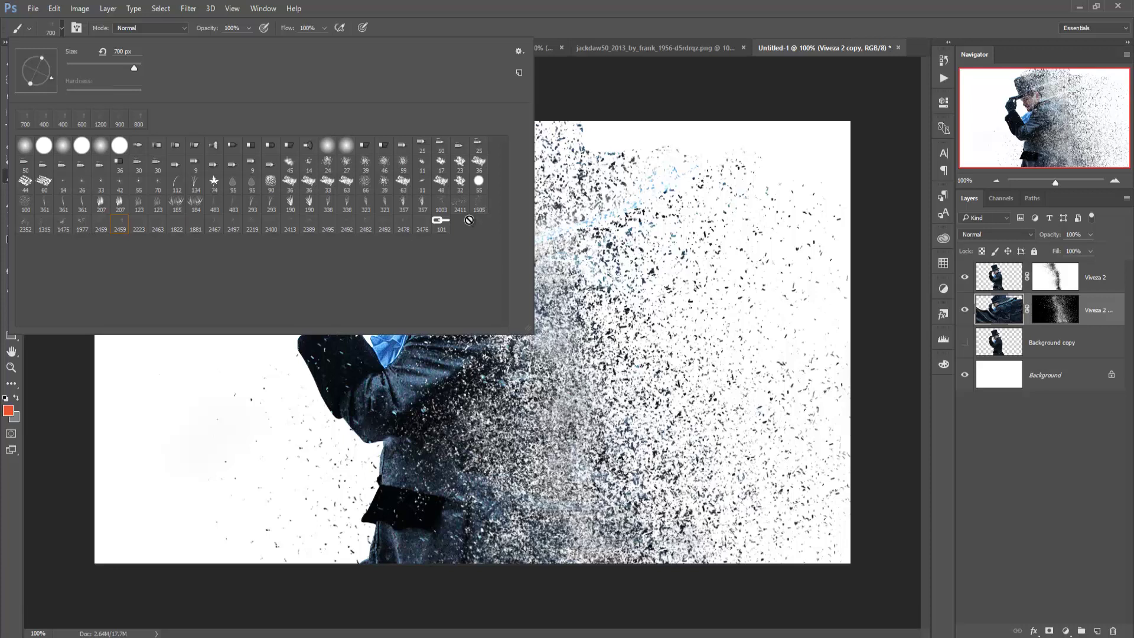
left_click(579, 3)
right_click(374, 341)
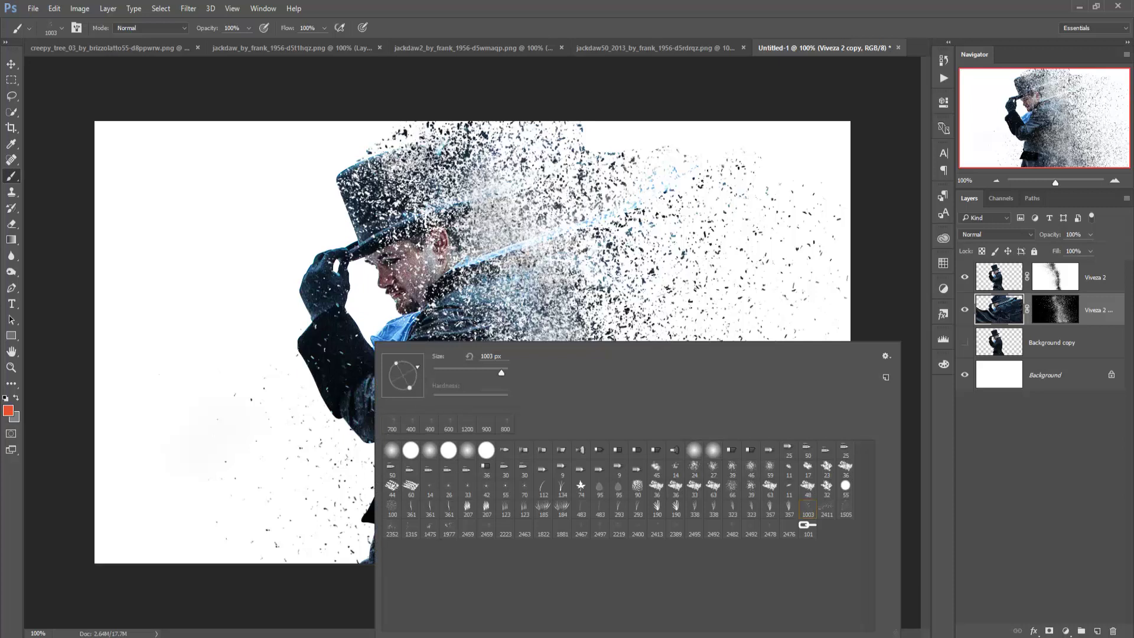
left_click(518, 46)
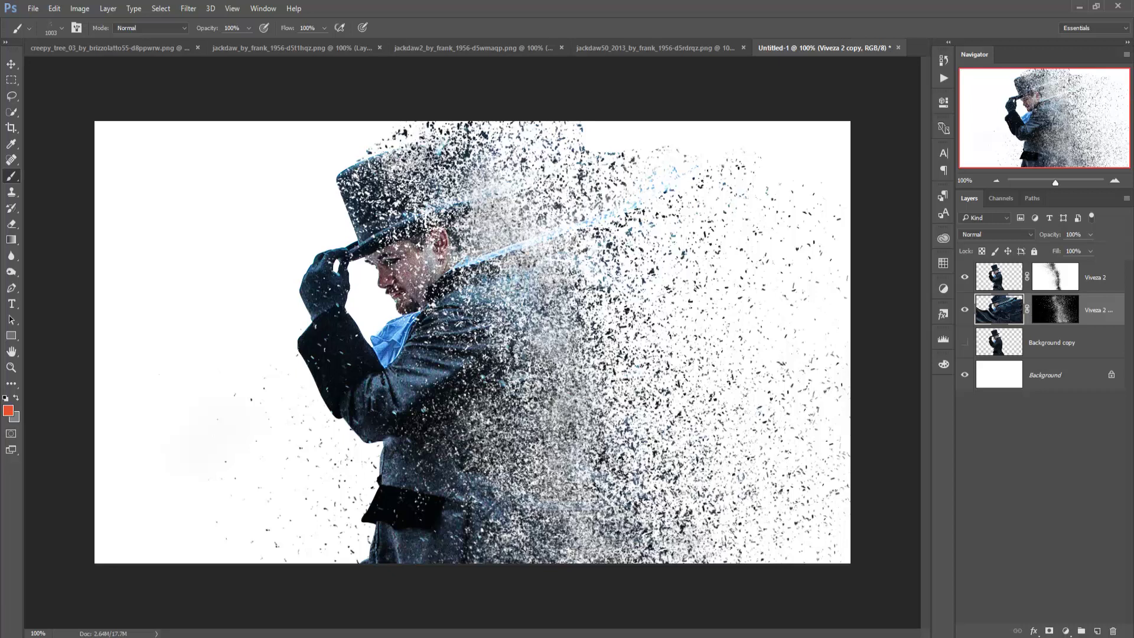
left_click(1060, 312)
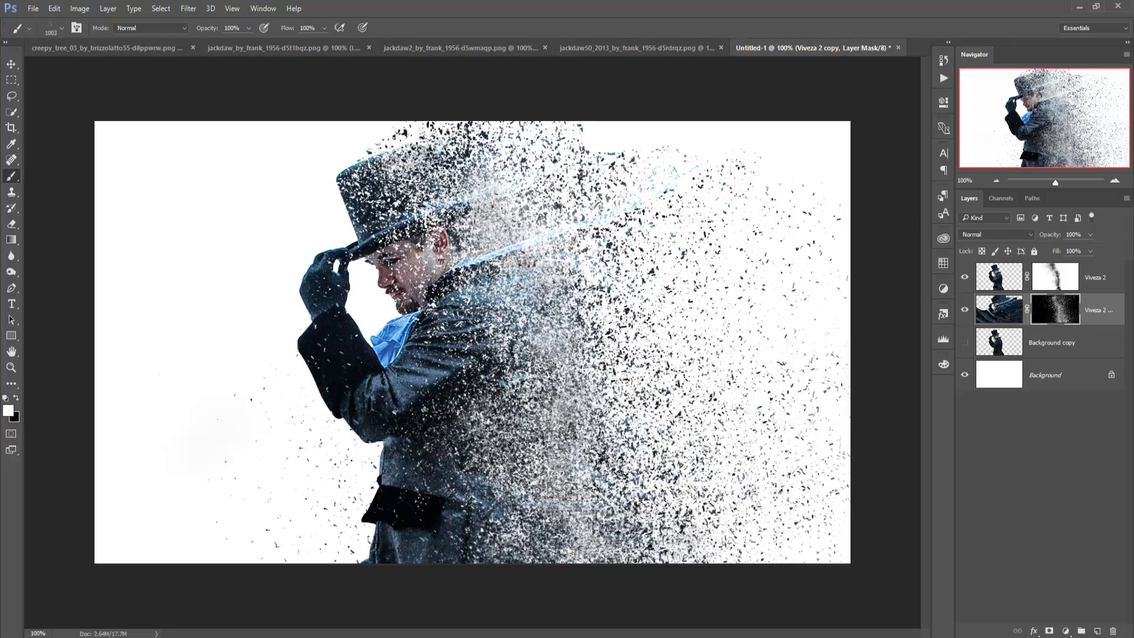
left_click_drag(118, 502, 177, 537)
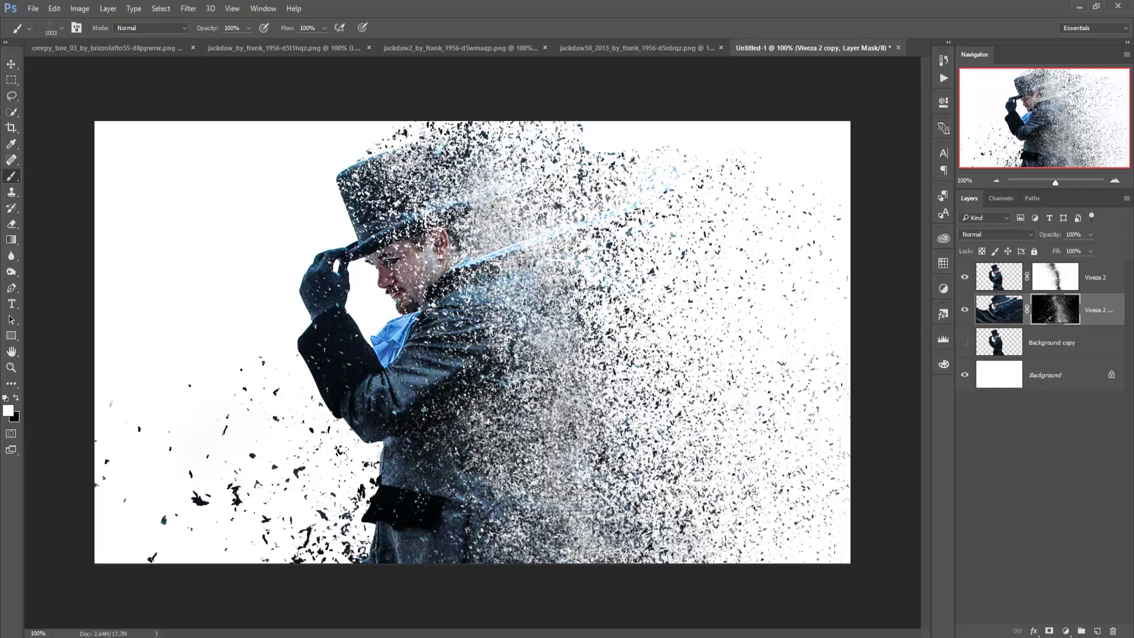
left_click(1048, 281)
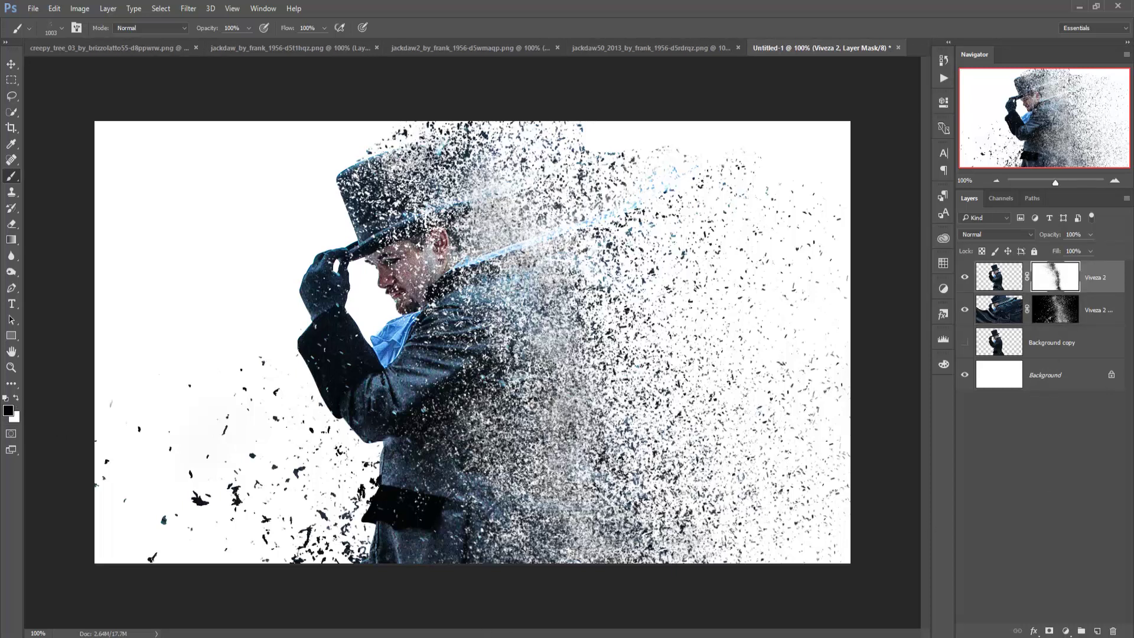
Halve the particle brush to 400 px and break up the lower coat on the Viveza 2 mask.
right_click(414, 341)
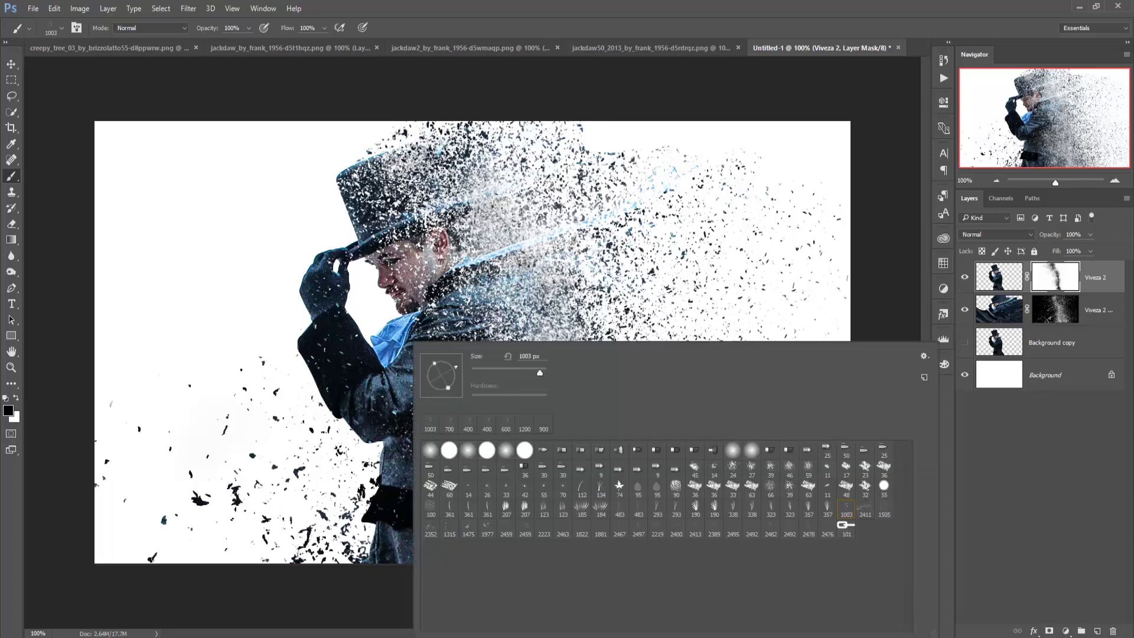
key("Escape")
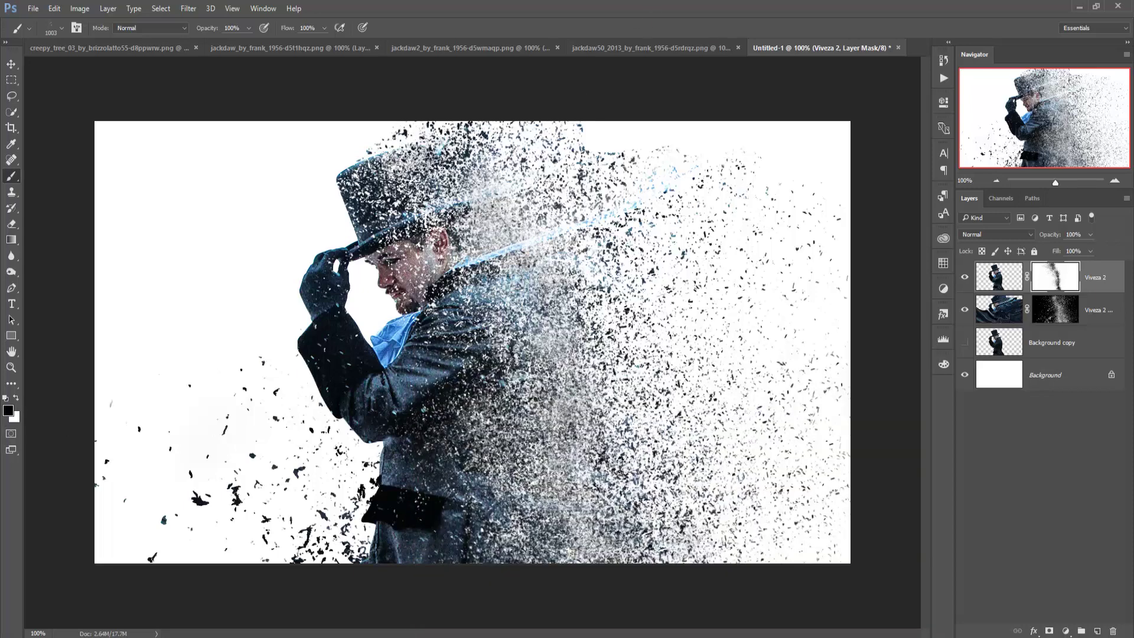
key("bracketleft")
key("bracketleft")
key("bracketleft")
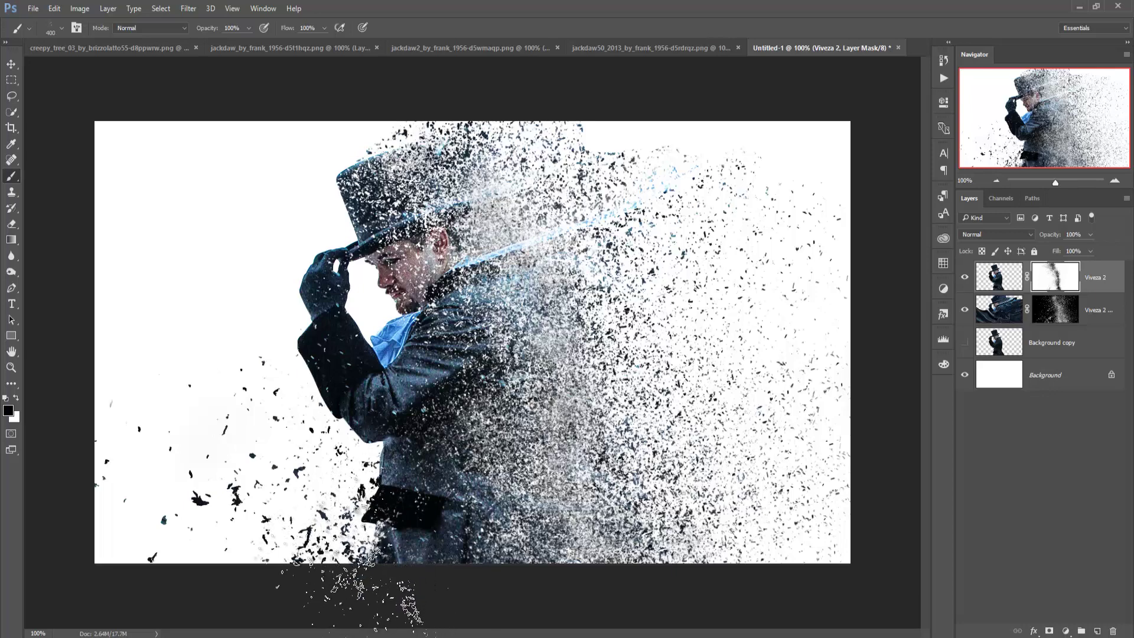
mouse_move(378, 570)
left_mouse_down()
mouse_move(385, 525)
mouse_move(366, 514)
mouse_move(378, 467)
left_mouse_up()
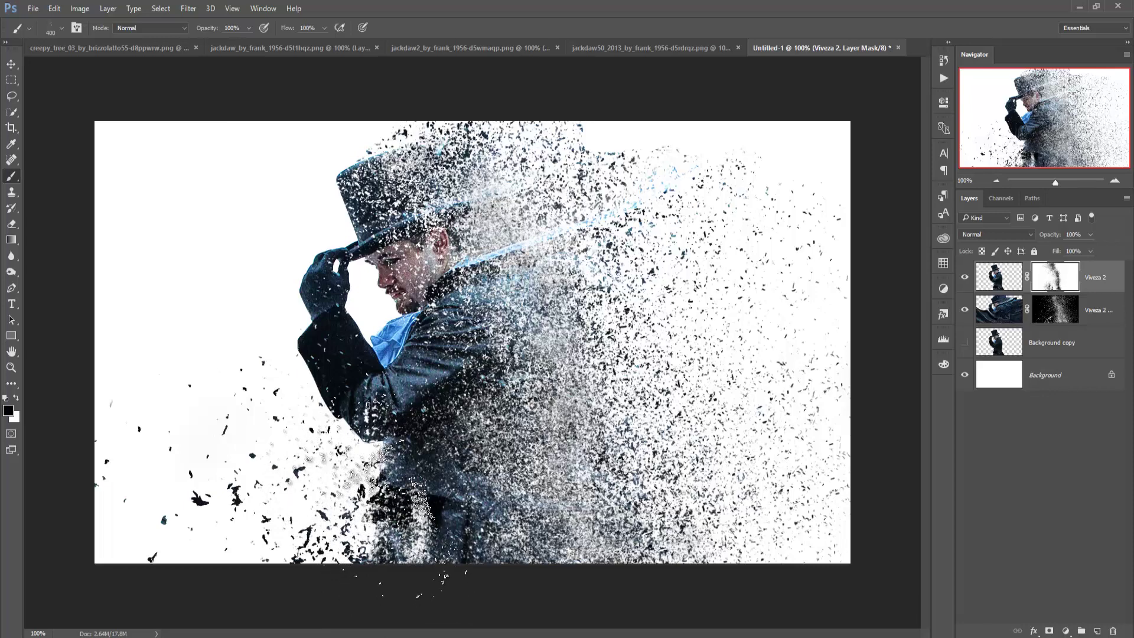
left_click_drag(378, 467, 431, 544)
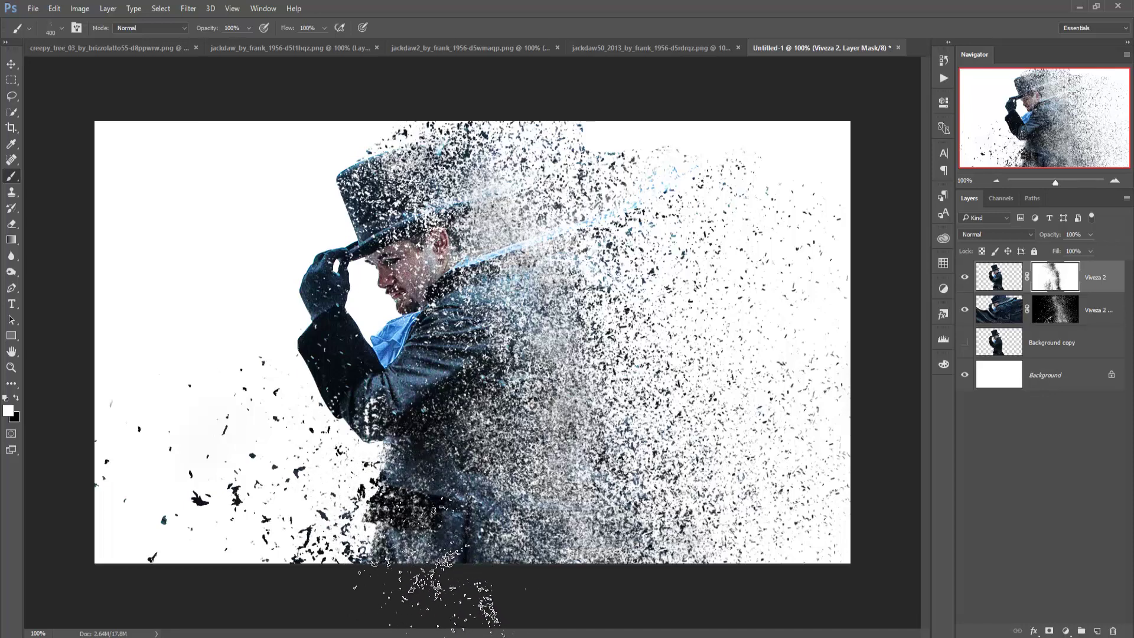
left_click(278, 576)
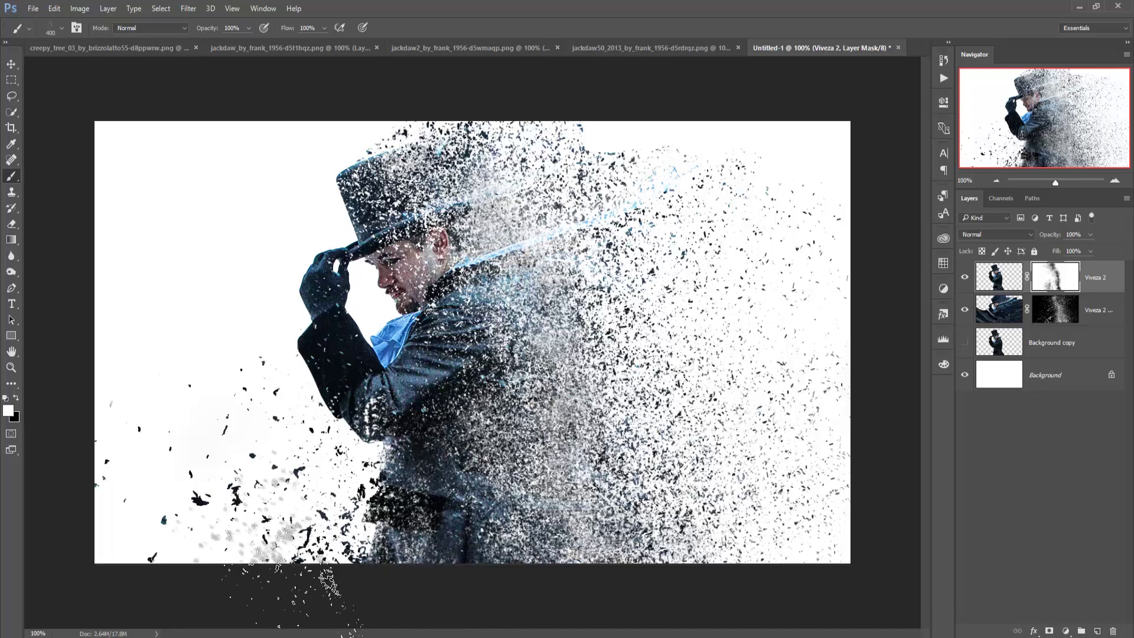
Paint more particle strokes in white, then black, over the lower and lower-left coat.
right_click(297, 520)
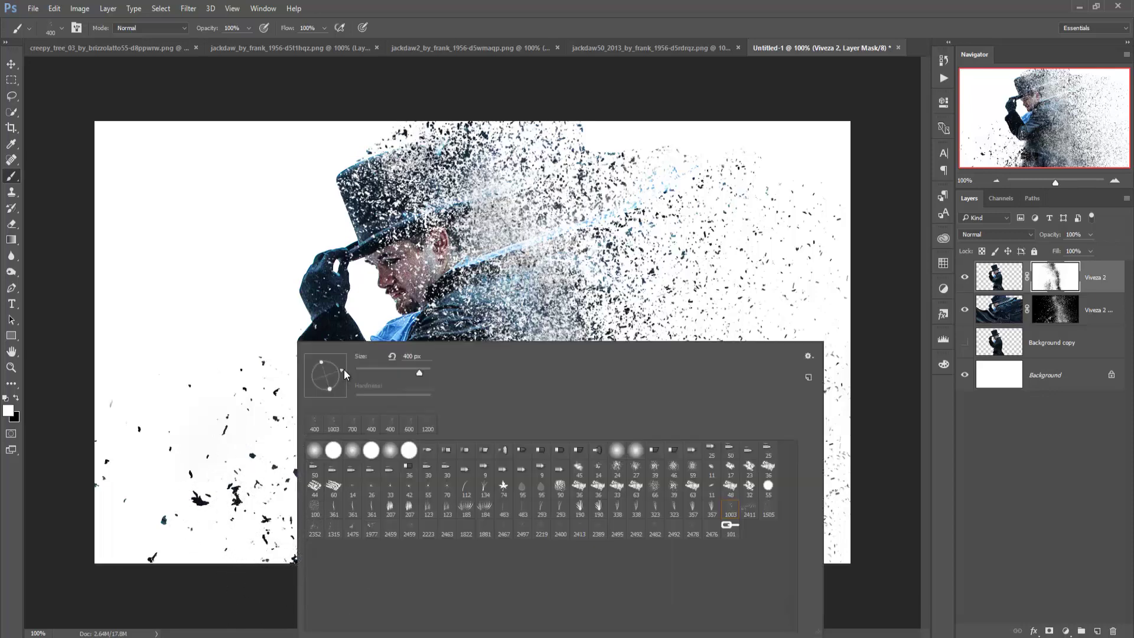
left_click(227, 387)
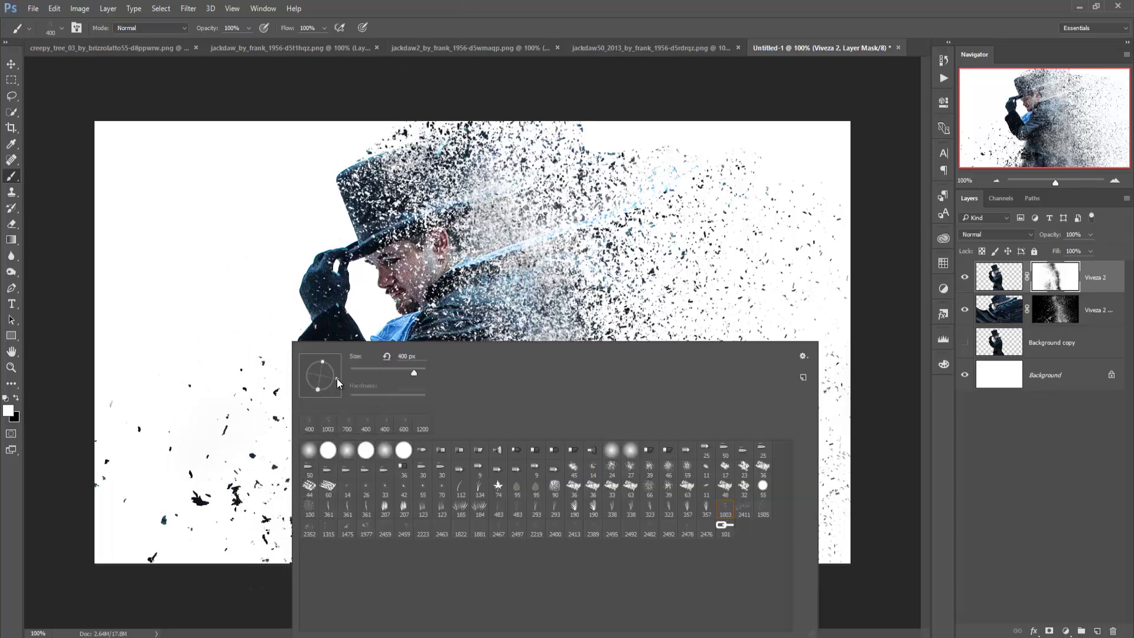
left_click(506, 5)
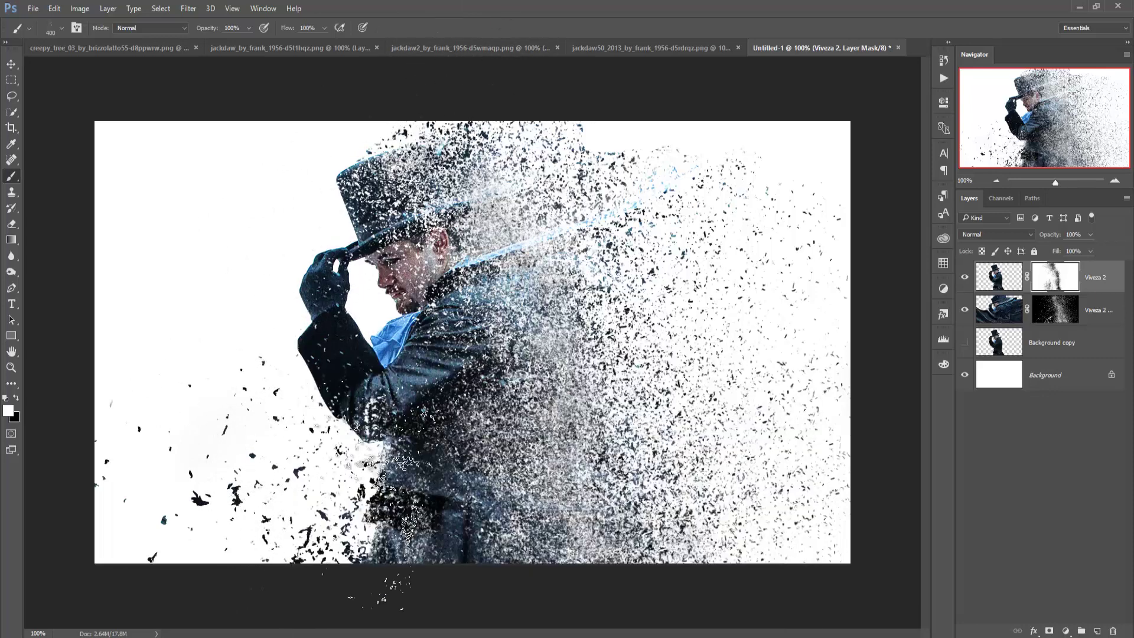
left_click_drag(390, 508, 349, 517)
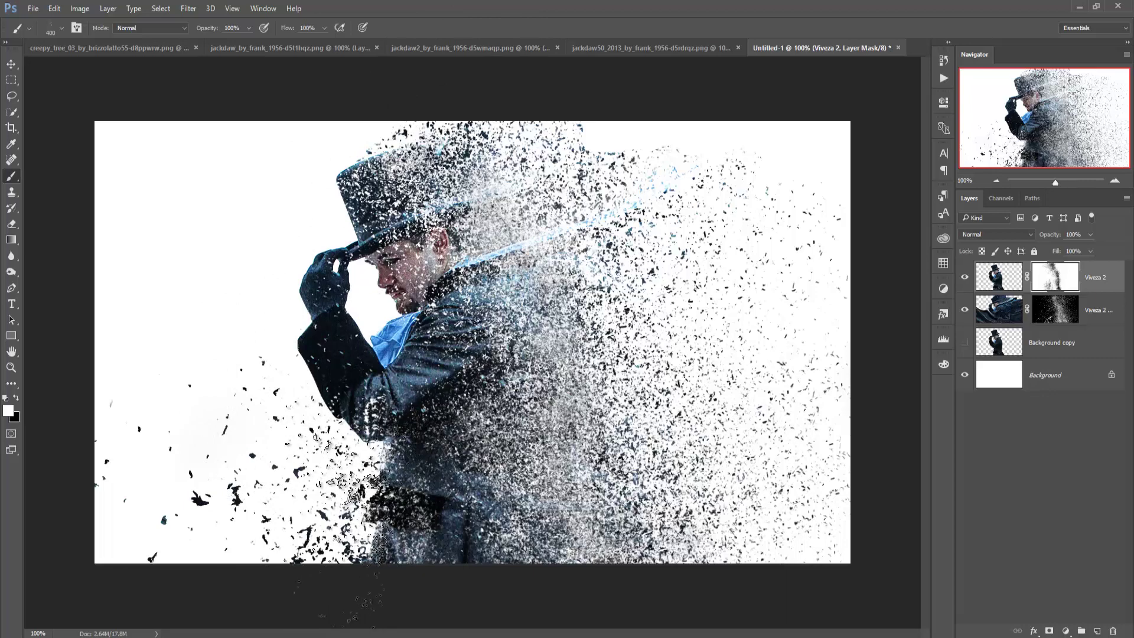
key("x")
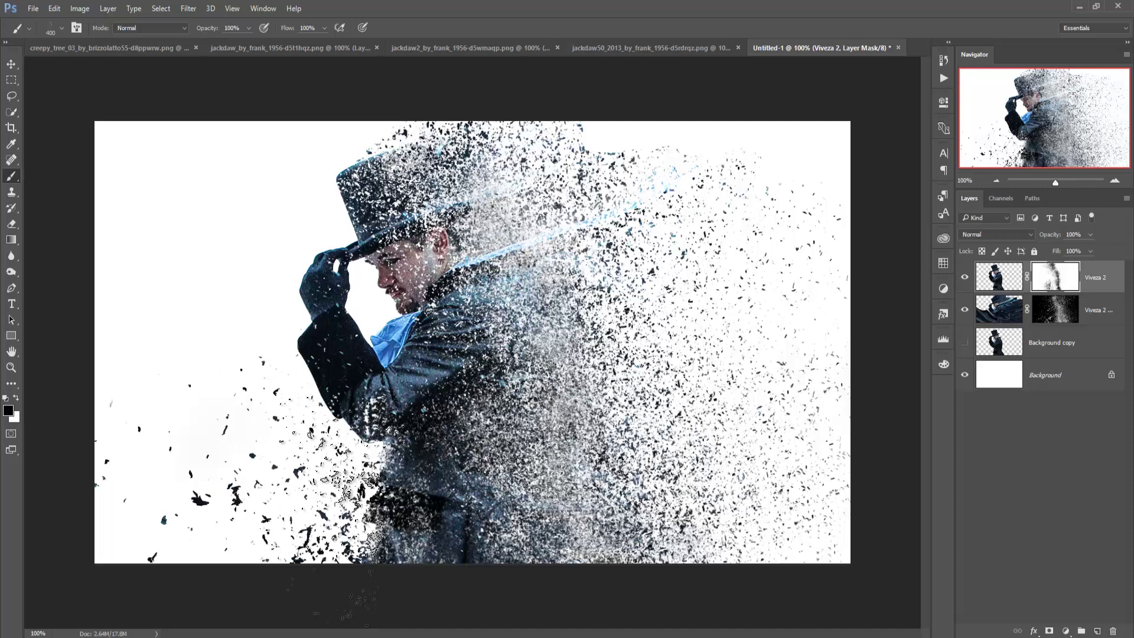
left_click_drag(351, 499, 361, 452)
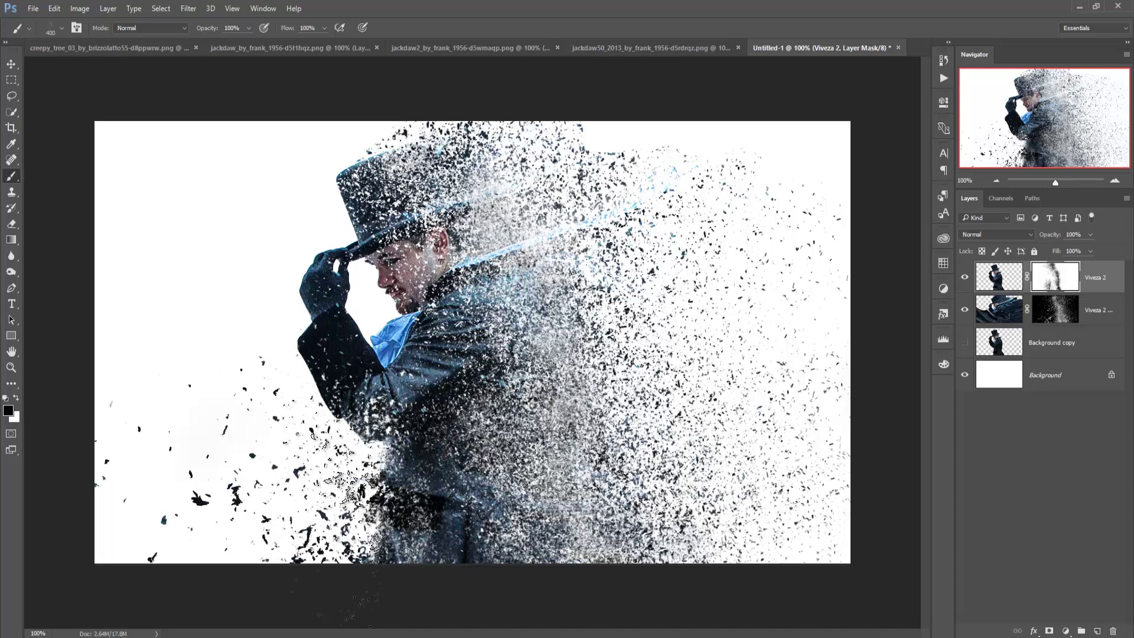
left_click_drag(352, 513, 337, 595)
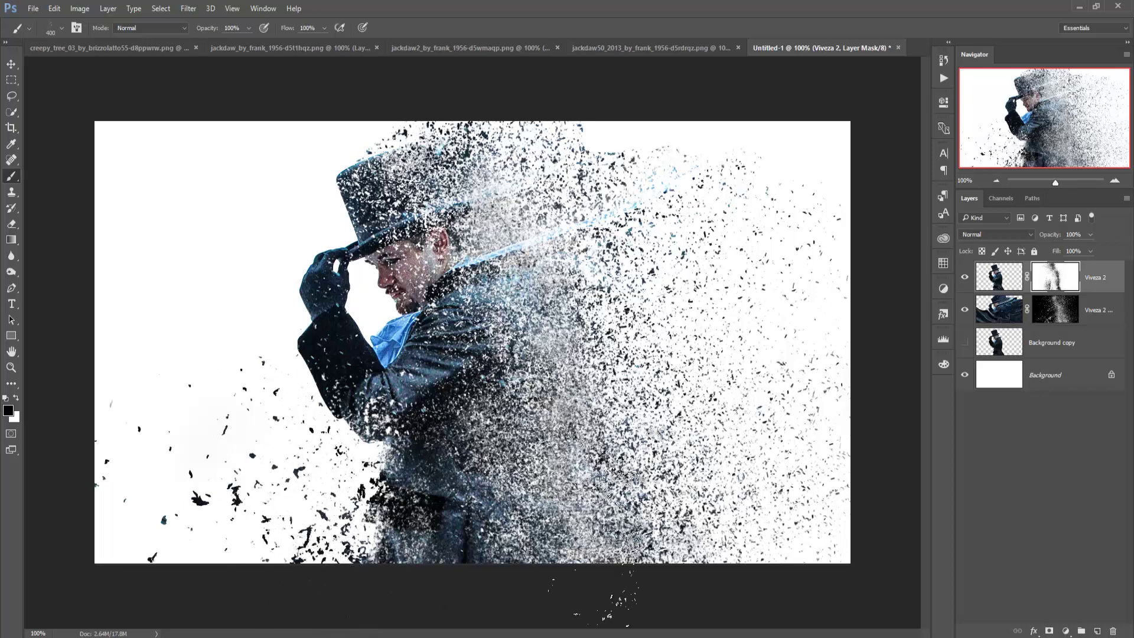
left_click(1058, 311)
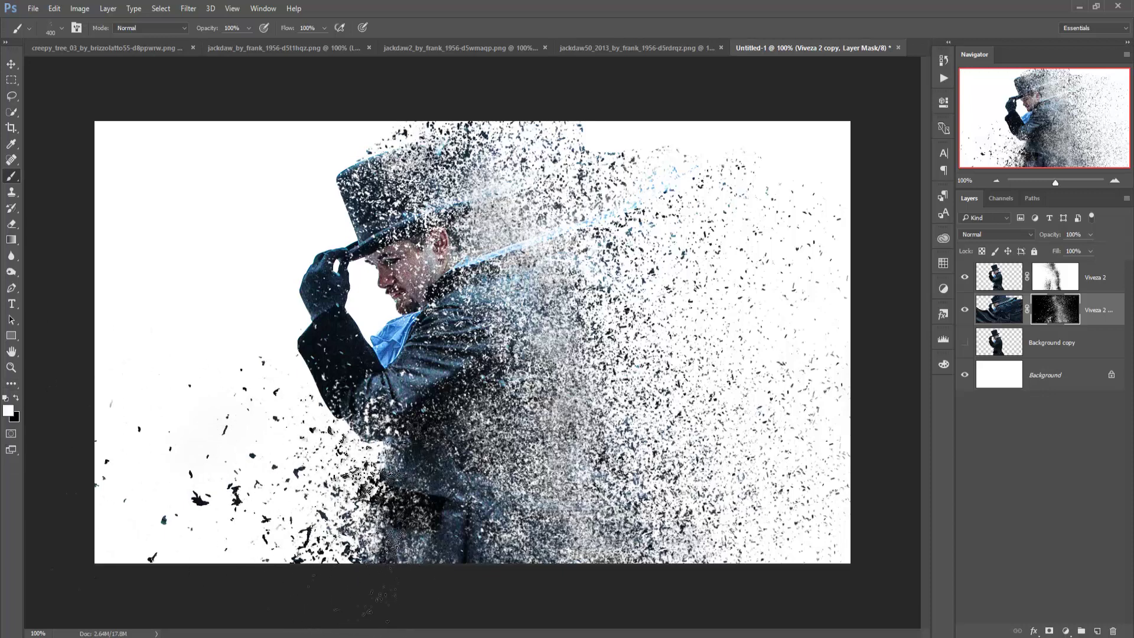
Stamp extra dark particles on the Viveza 2 copy mask over the lower coat and lower-left edge.
left_click(354, 567)
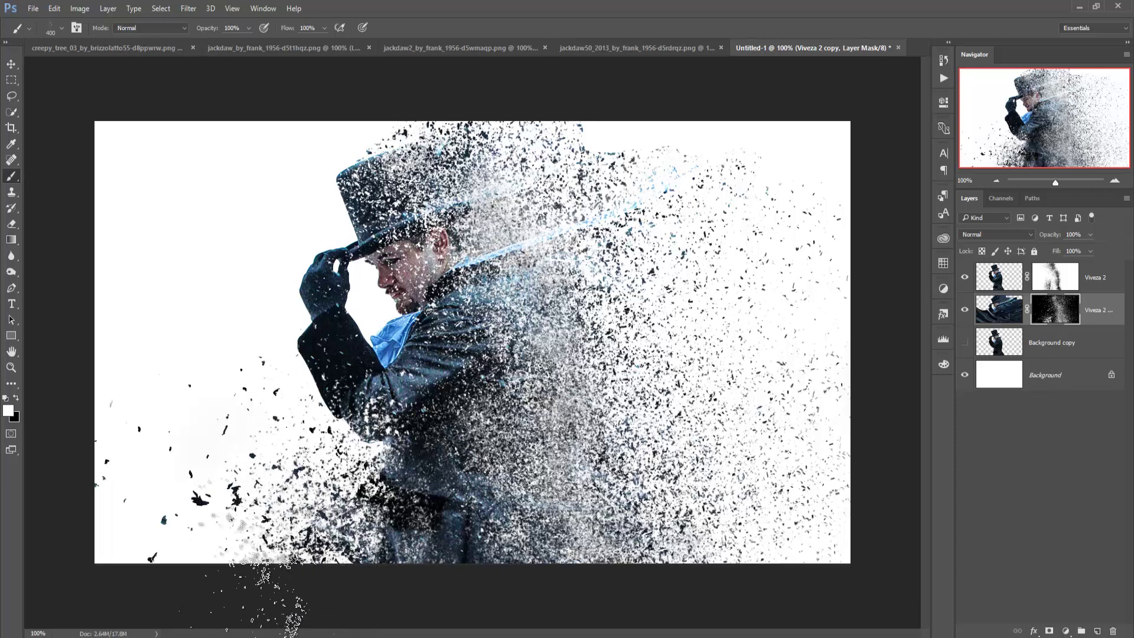
left_click(254, 573)
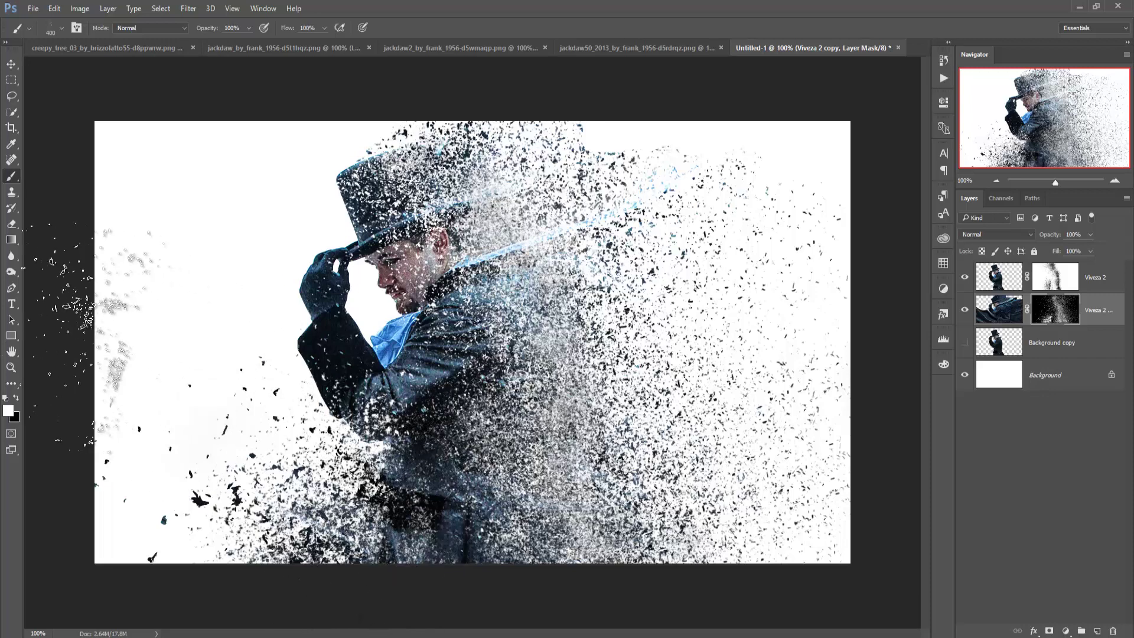
left_click(12, 66)
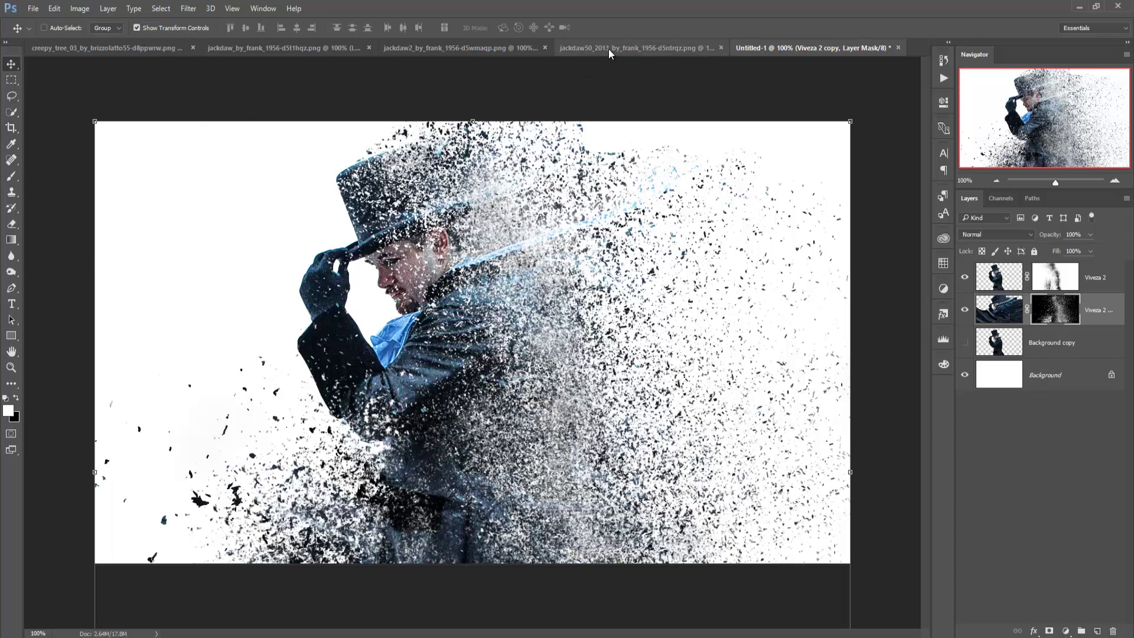
Bring the bare tree into the portrait over the coat, enlarged to about 115 percent.
mouse_move(121, 50)
left_mouse_down()
mouse_move(121, 109)
mouse_move(754, 170)
left_mouse_up()
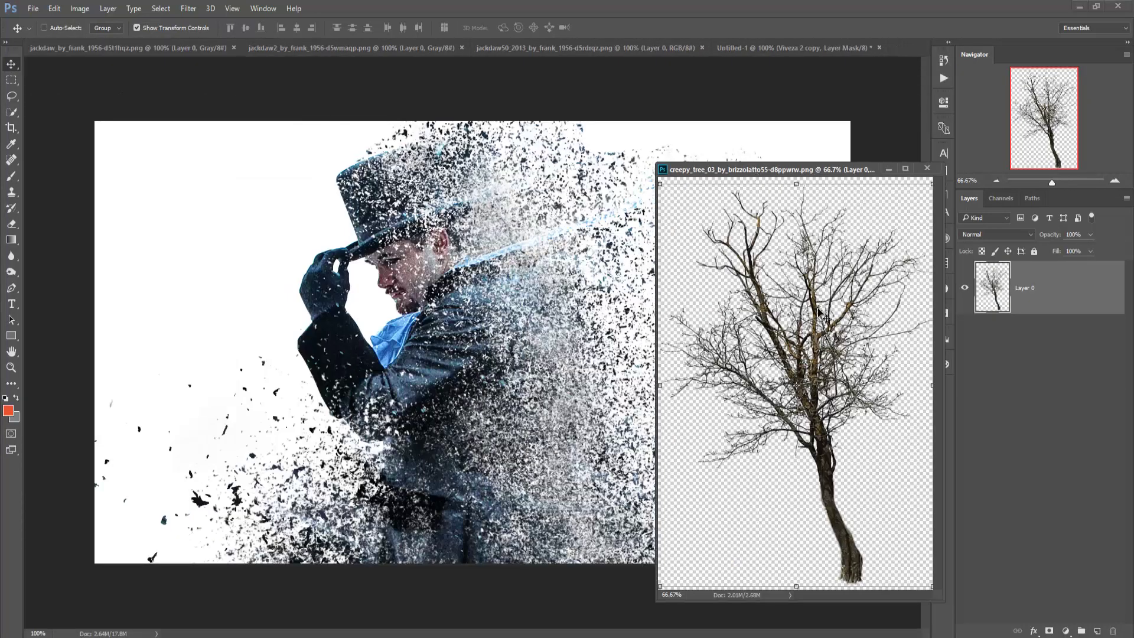
left_click_drag(821, 313, 573, 408)
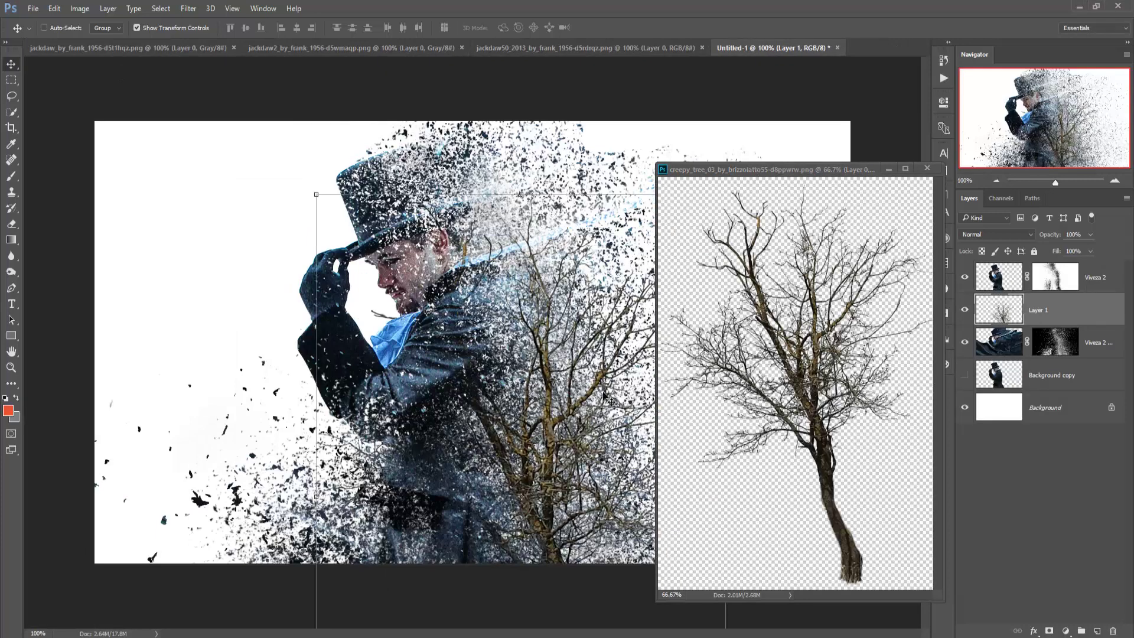
left_click(889, 169)
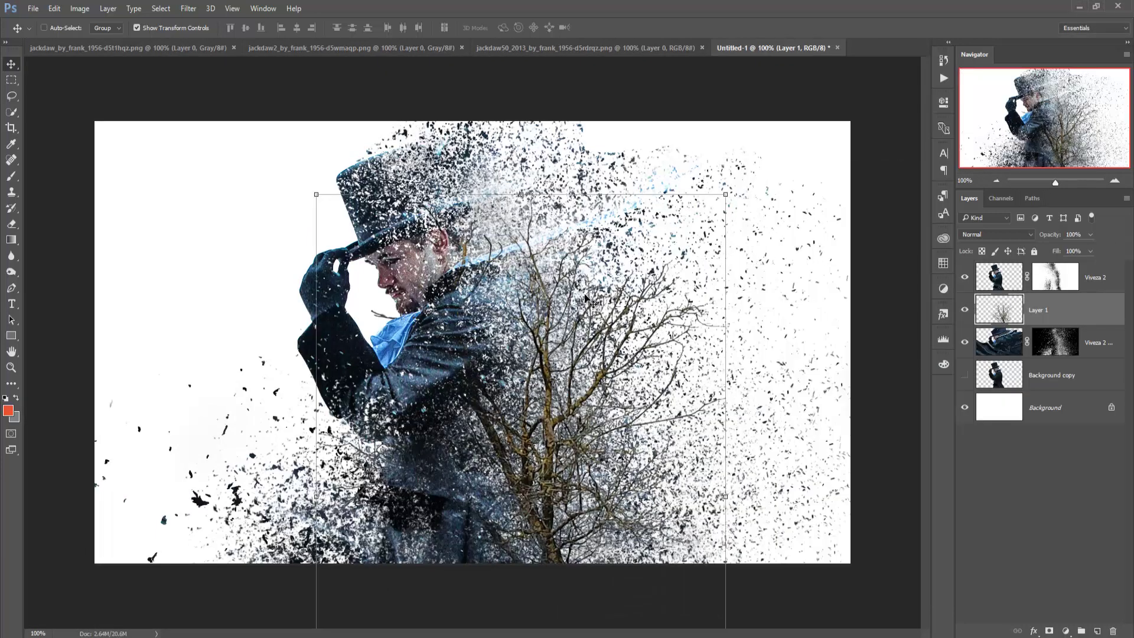
left_click_drag(580, 287, 571, 369)
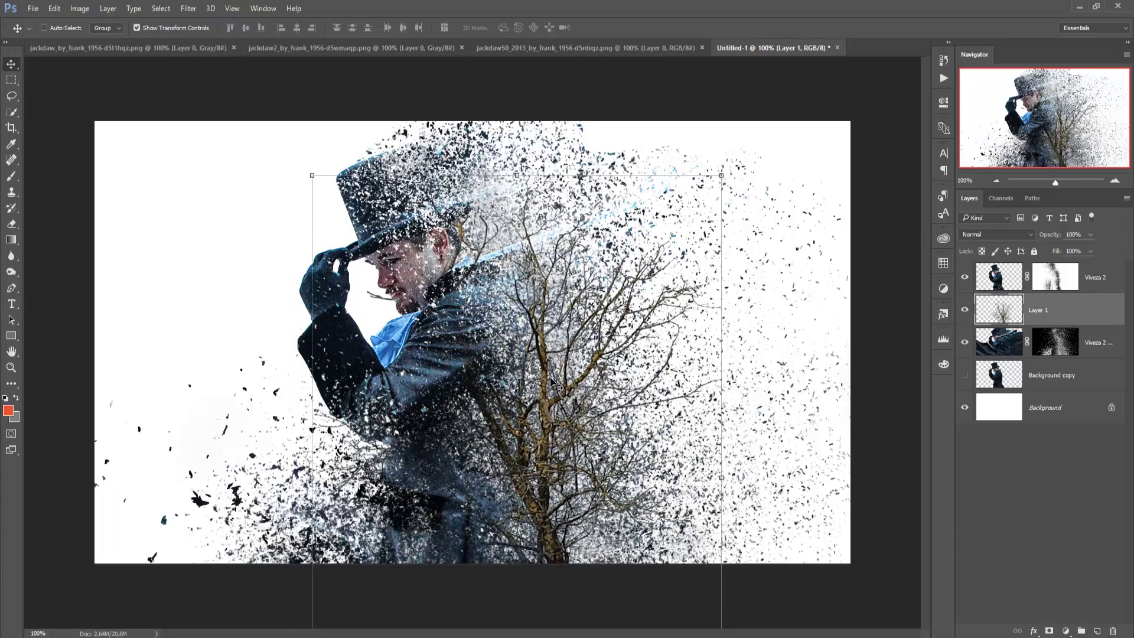
left_click_drag(551, 383, 528, 384)
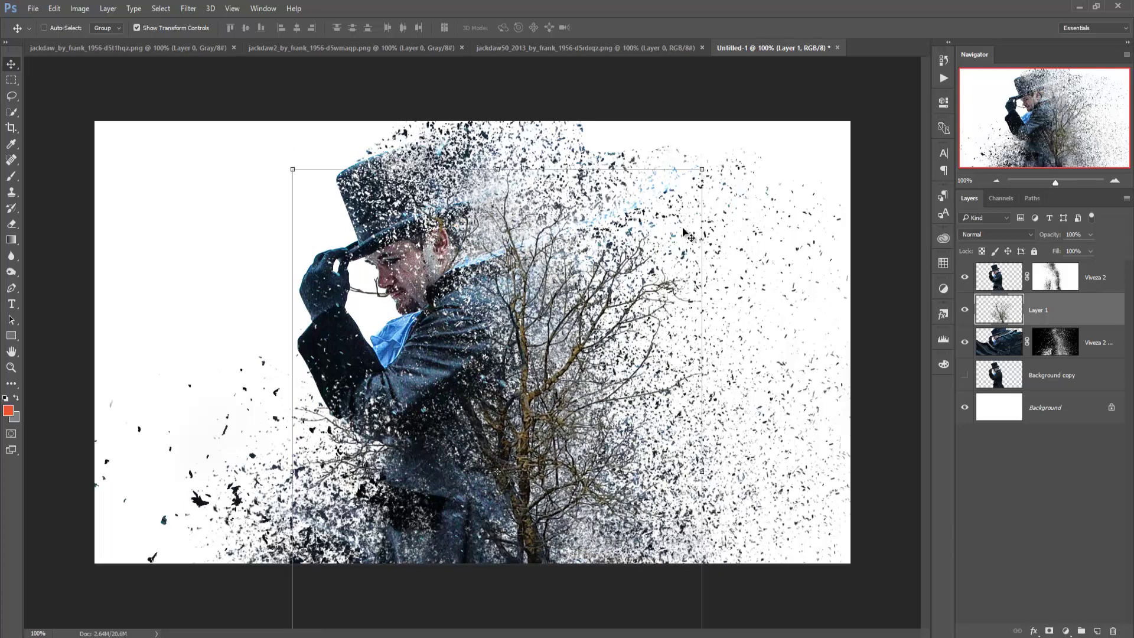
left_click_drag(703, 170, 787, 142)
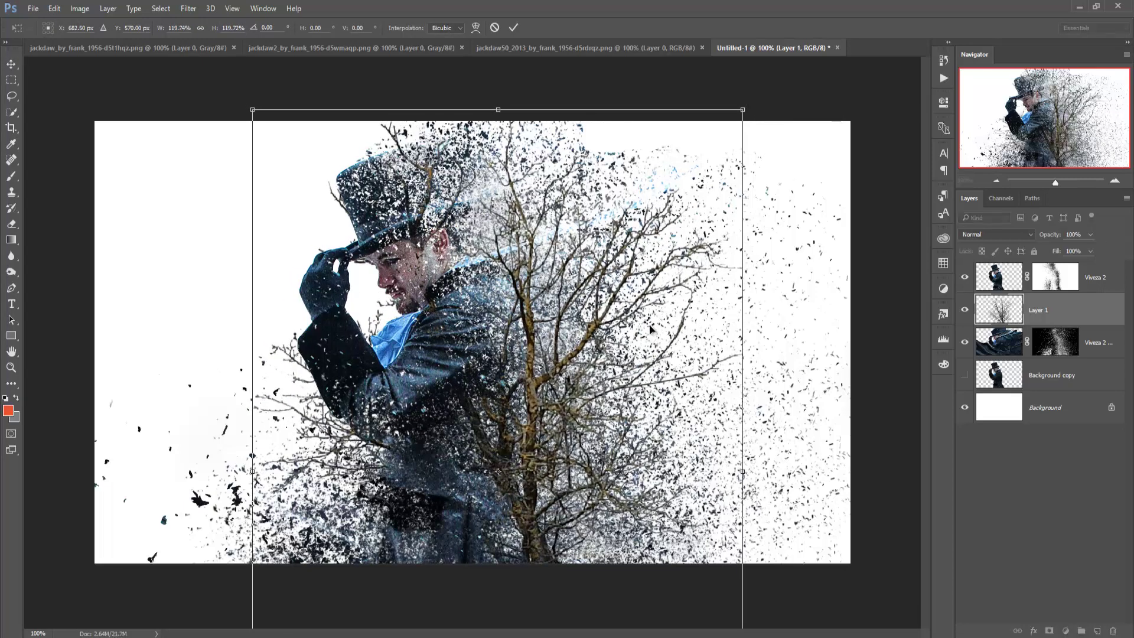
left_click_drag(562, 525, 553, 555)
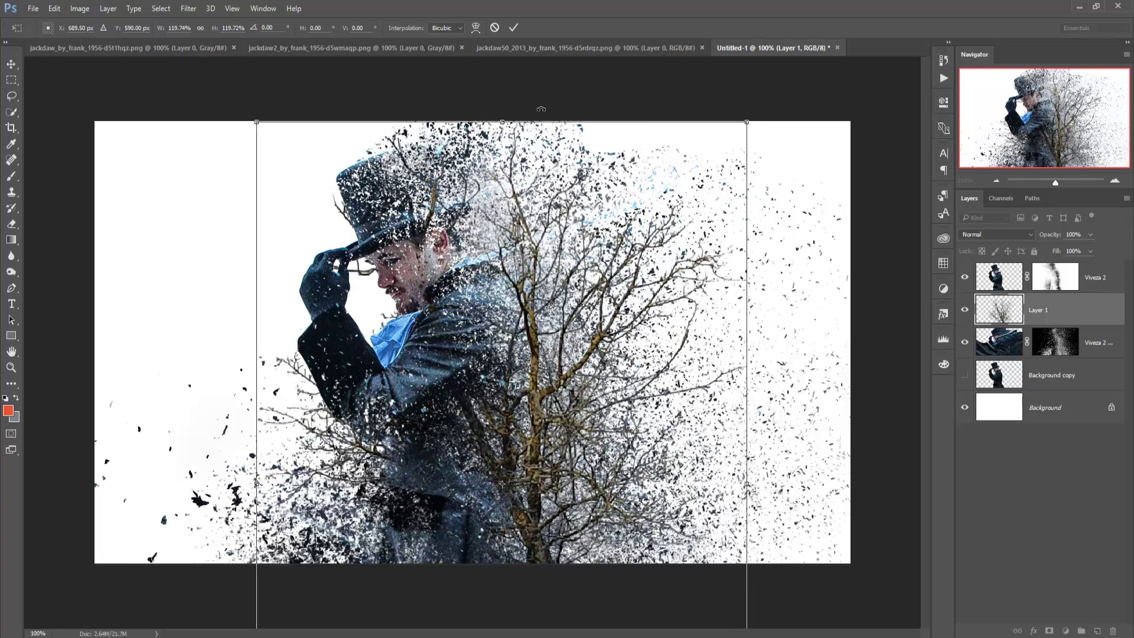
left_click(514, 28)
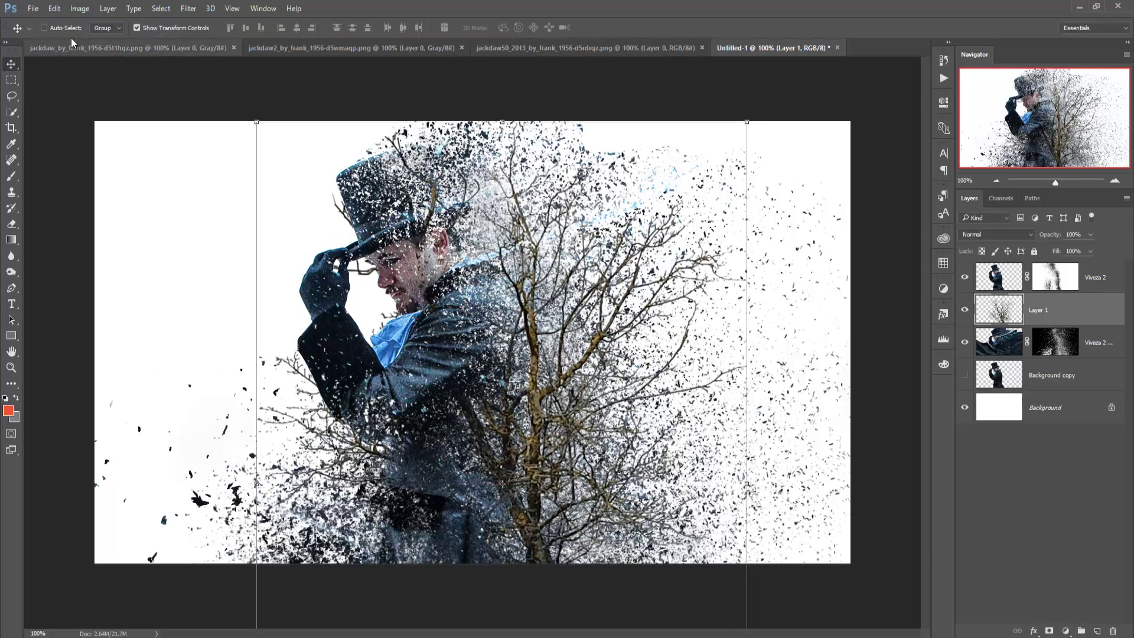
Desaturate the tree layer with Vibrance set to -100.
left_click(55, 9)
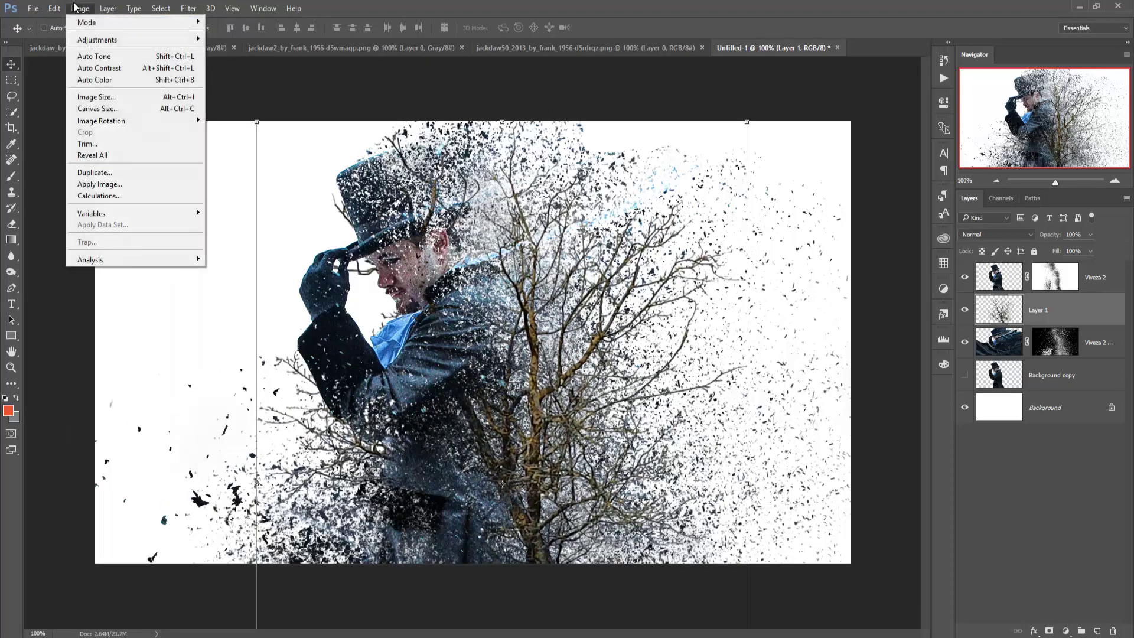
mouse_move(96, 39)
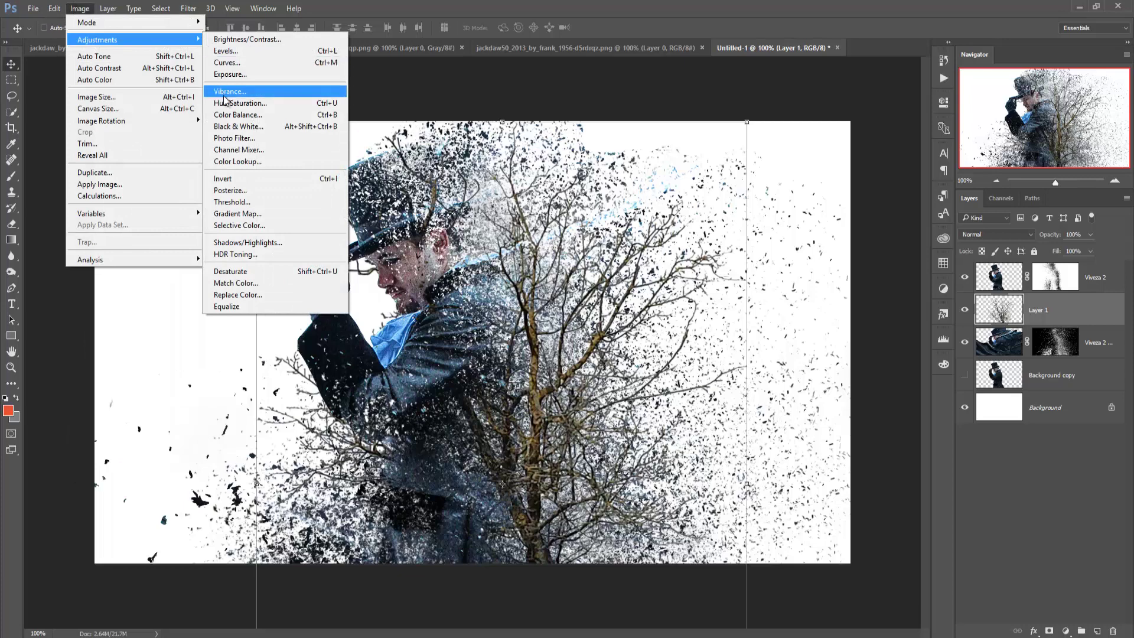
left_click(227, 92)
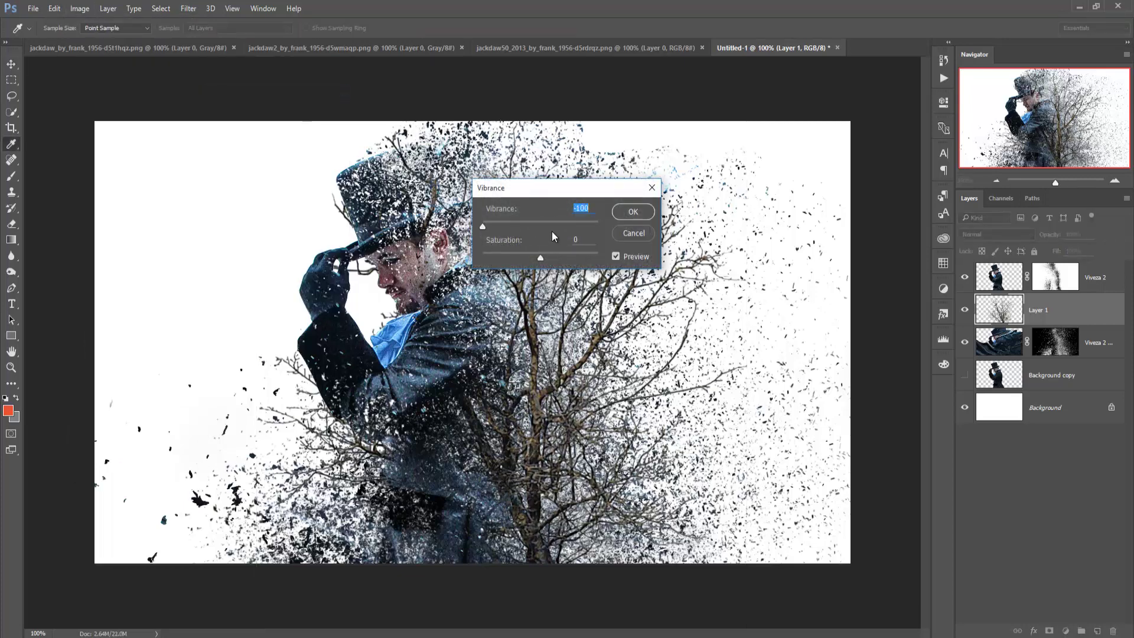
left_click(630, 215)
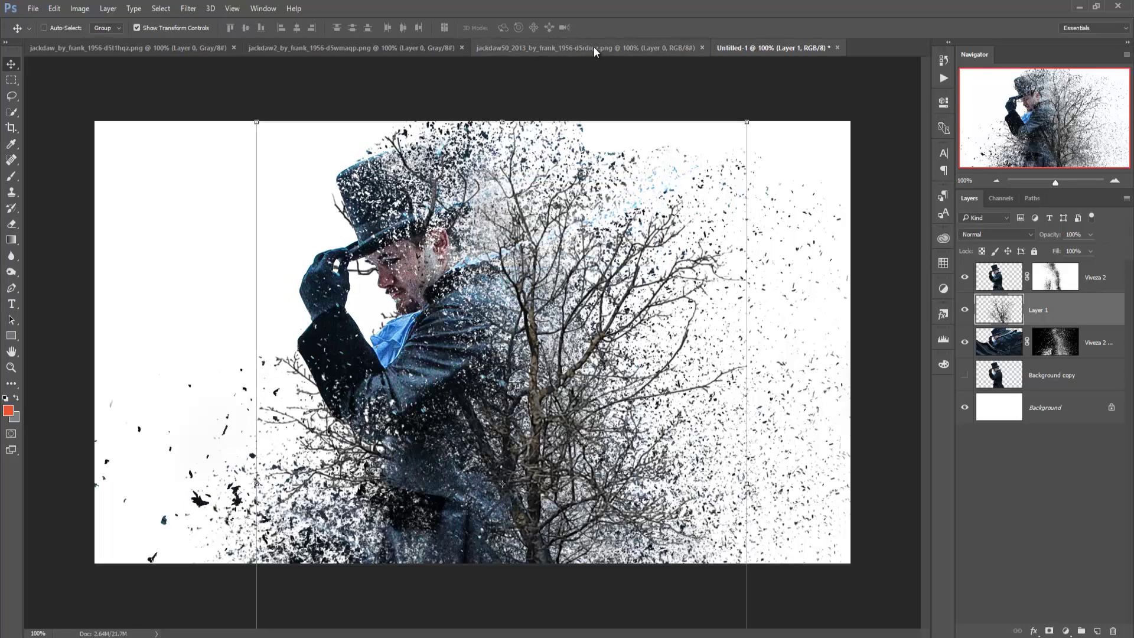
Bring the jackdaw2 image into the portrait, flip it horizontally and move it lower left.
left_click_drag(334, 47, 694, 101)
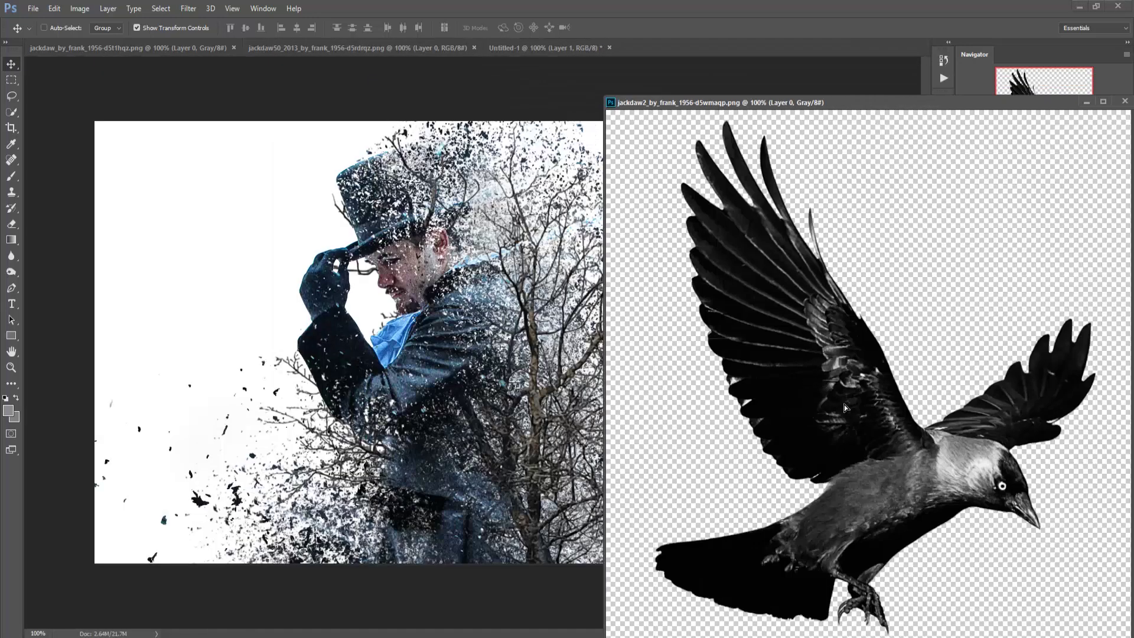
left_click_drag(817, 385, 360, 362)
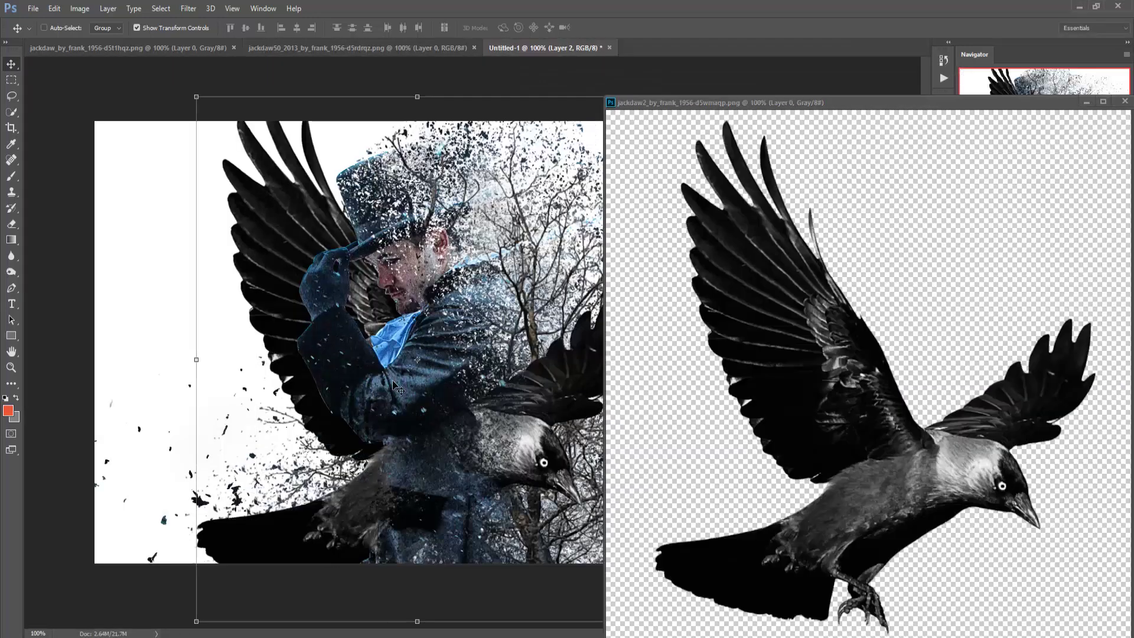
left_click(1089, 103)
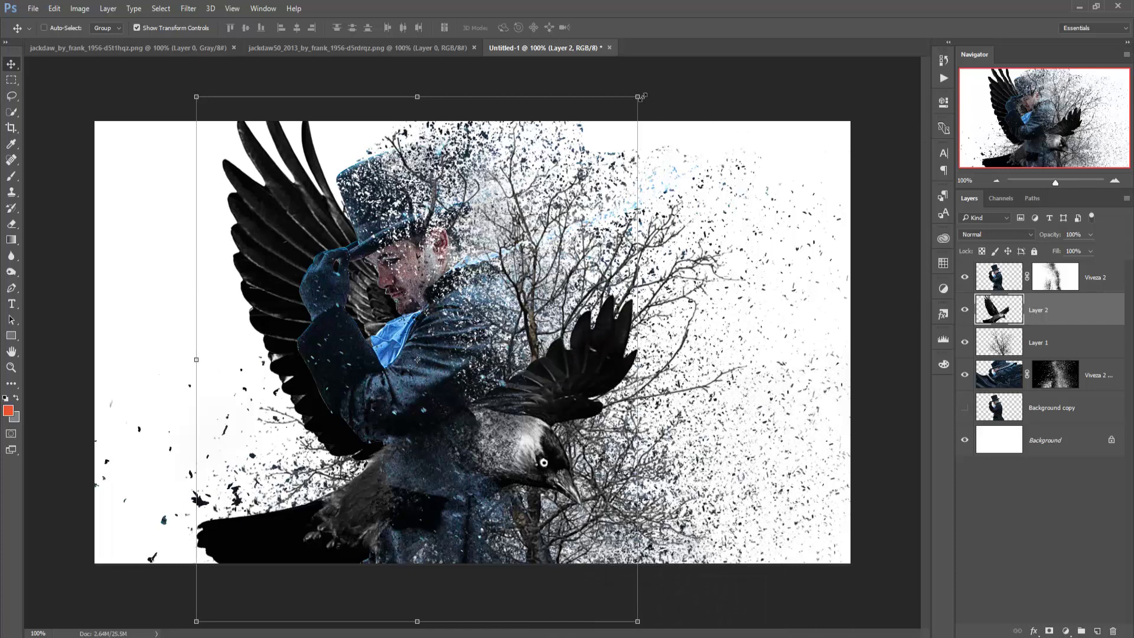
left_click(161, 9)
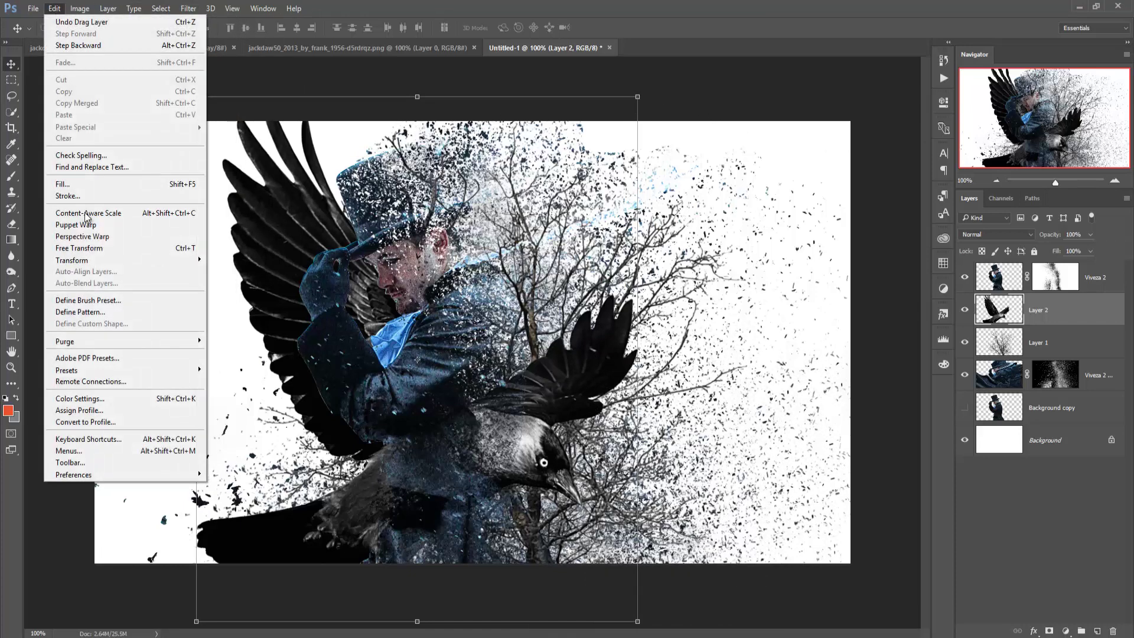
mouse_move(72, 260)
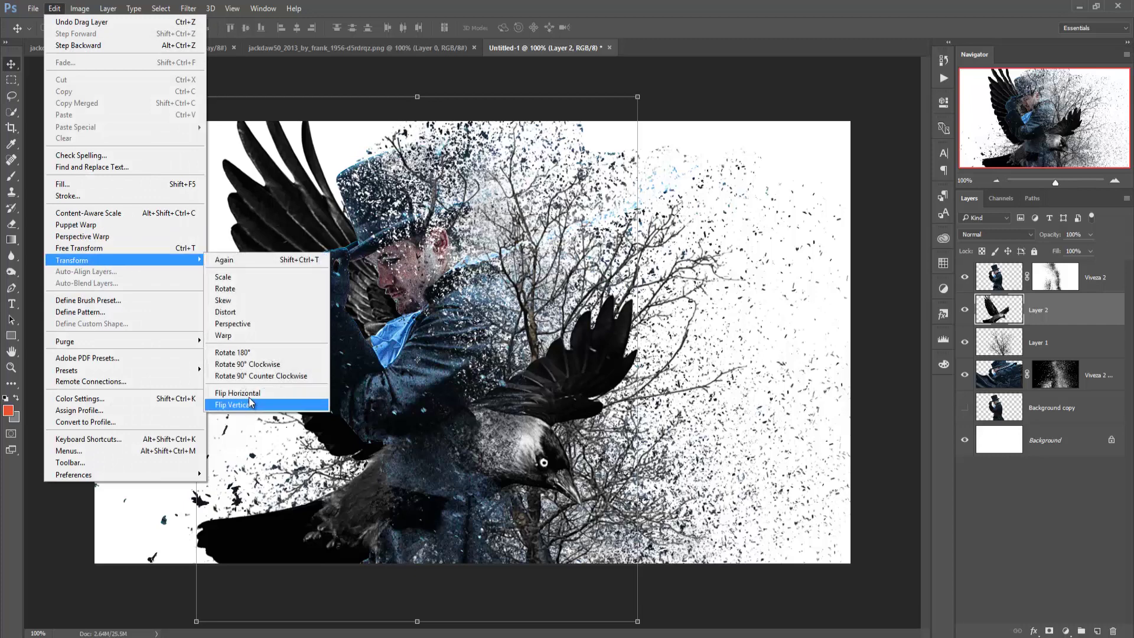
left_click(250, 397)
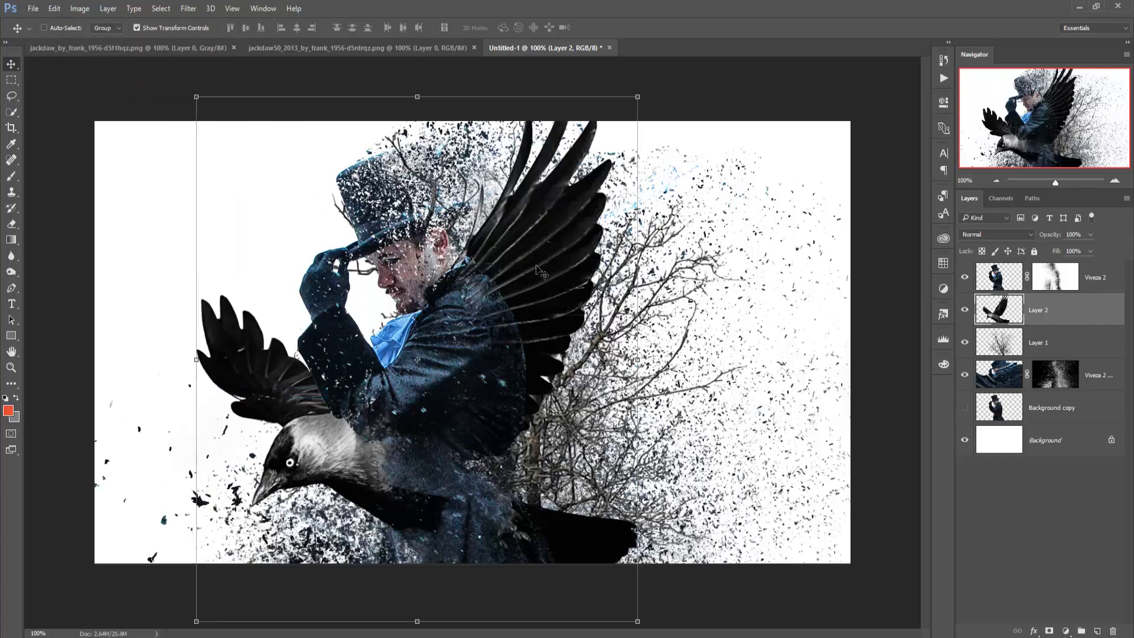
left_click_drag(521, 320, 498, 375)
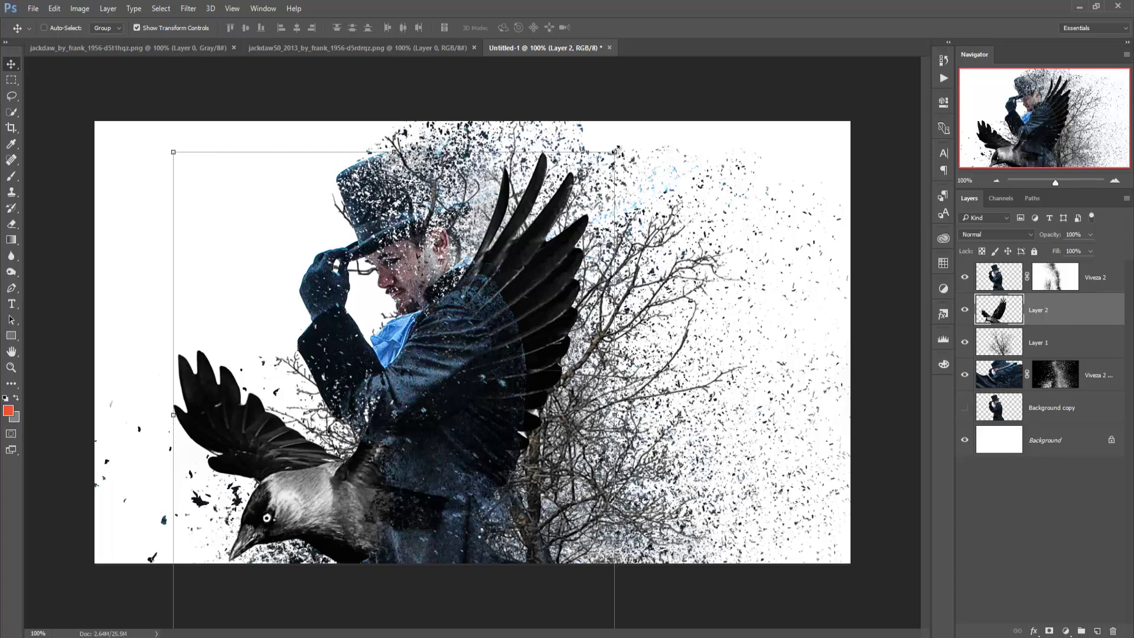
Shrink the jackdaw to about 63 percent and rotate it roughly 13 degrees clockwise.
left_click_drag(614, 151, 449, 349)
left_click_drag(373, 547, 426, 493)
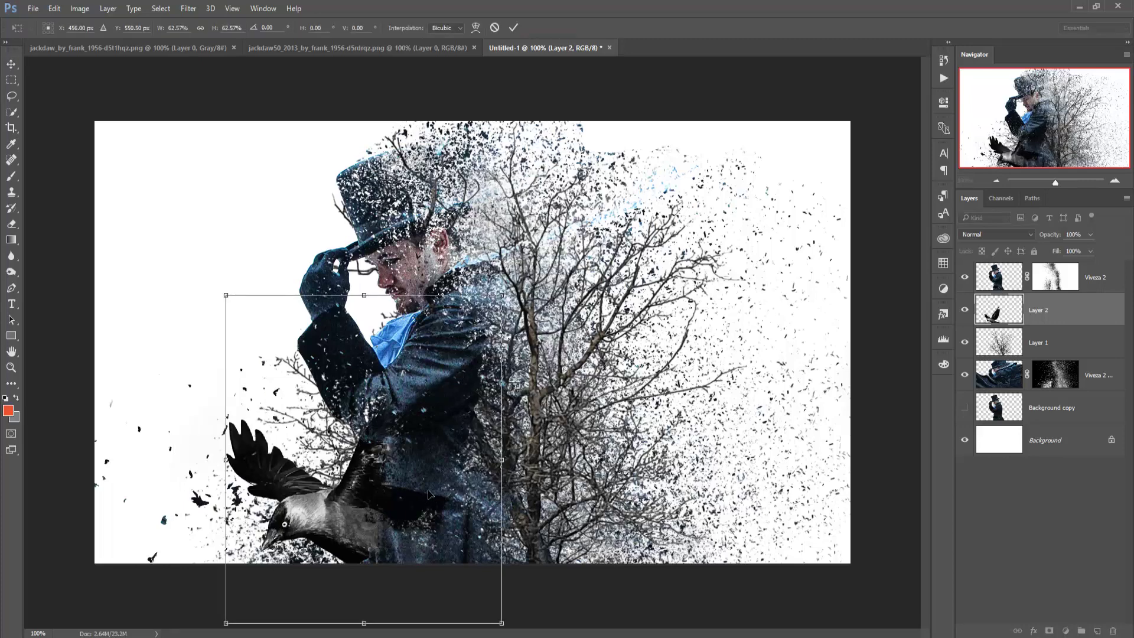
key("Down")
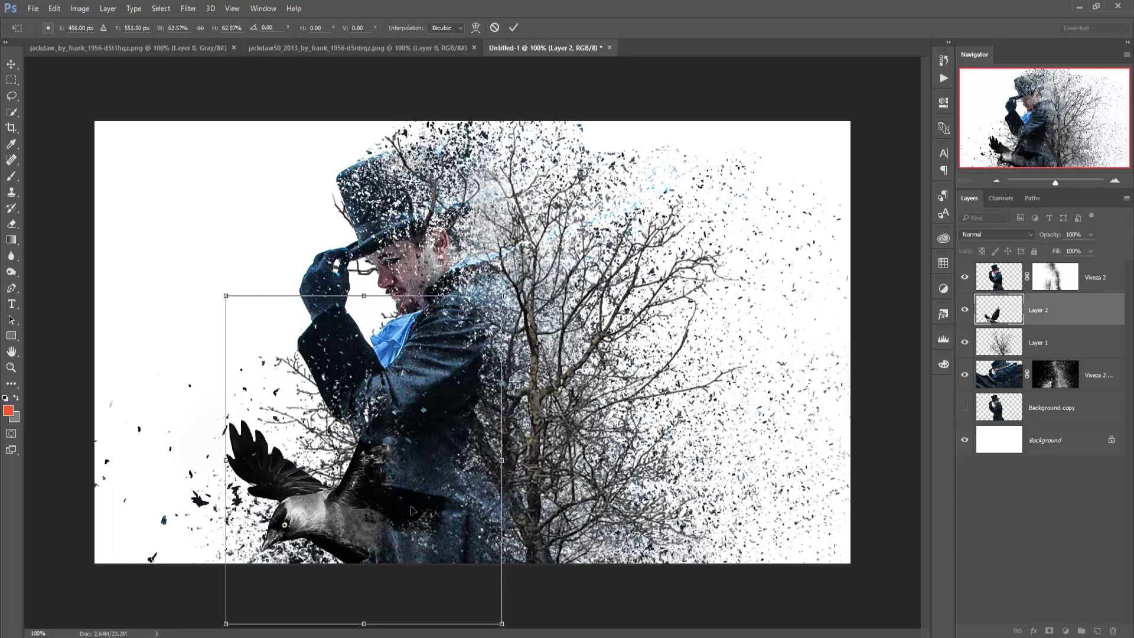
left_click_drag(514, 287, 548, 324)
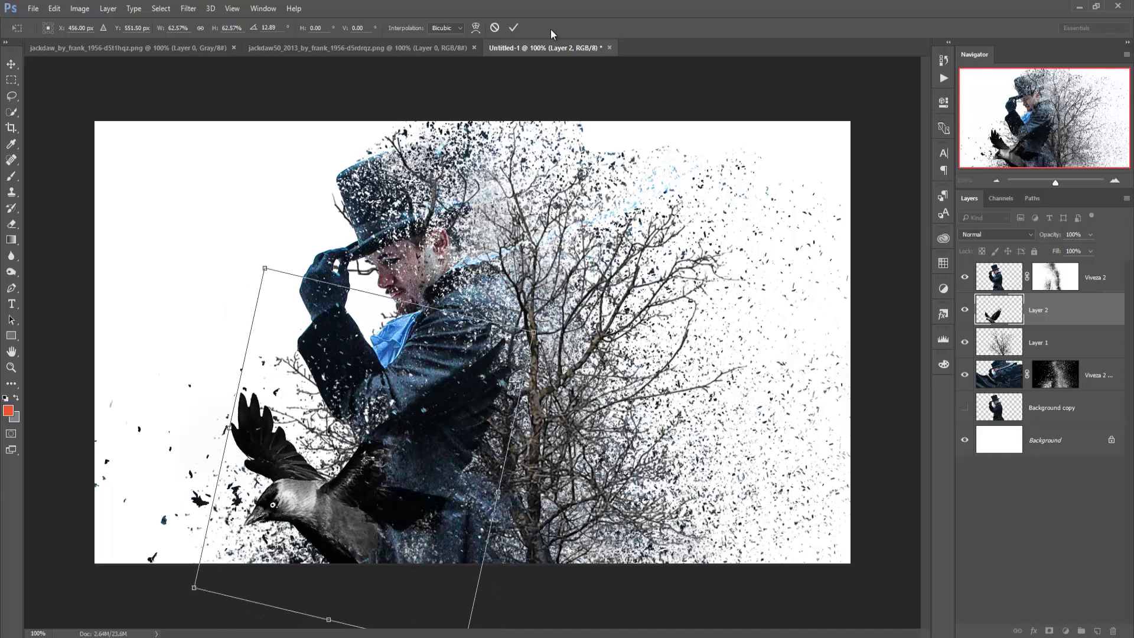
left_click(513, 27)
Place the jackdaw layer behind the man and scale it to about 79% beside his arm.
left_click_drag(1055, 322, 1054, 391)
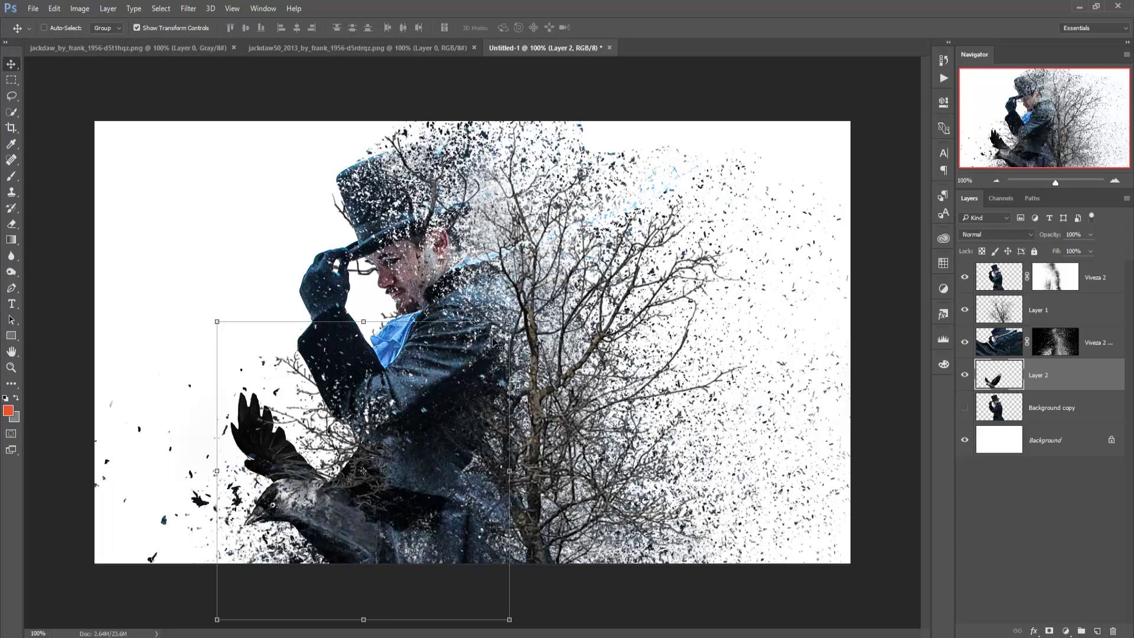
left_click_drag(511, 322, 478, 353)
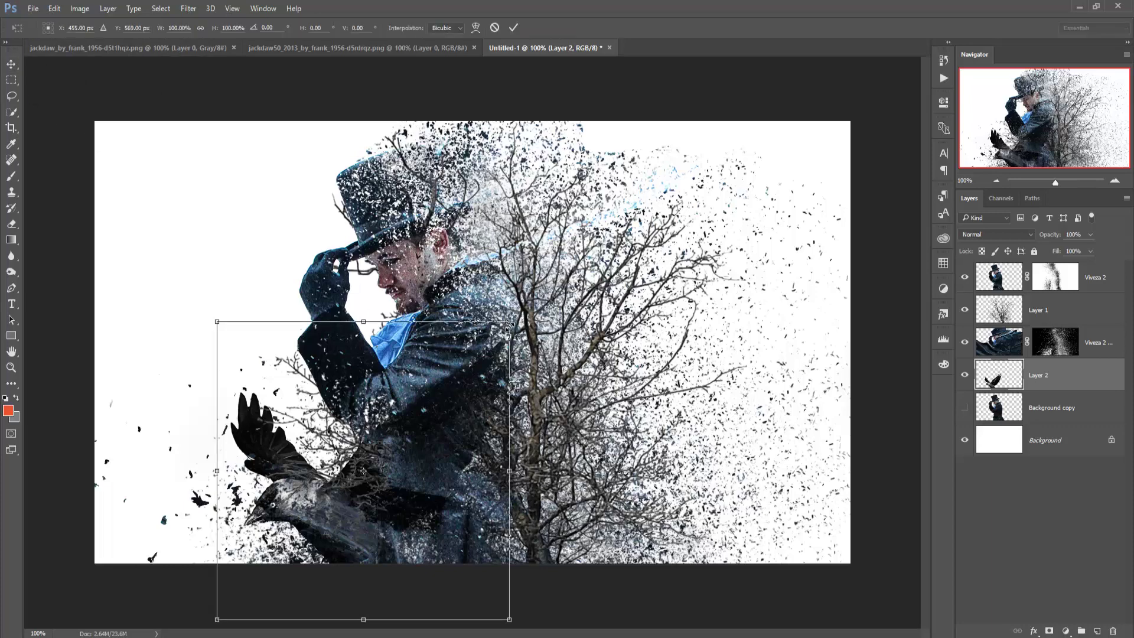
left_click_drag(388, 535, 389, 537)
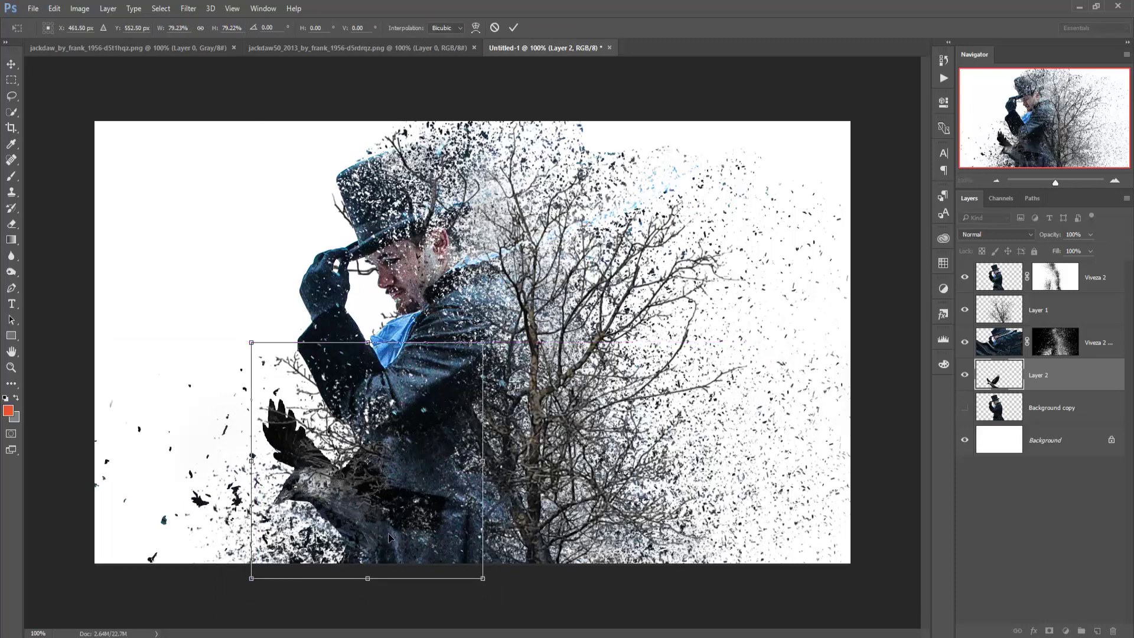
left_click(11, 64)
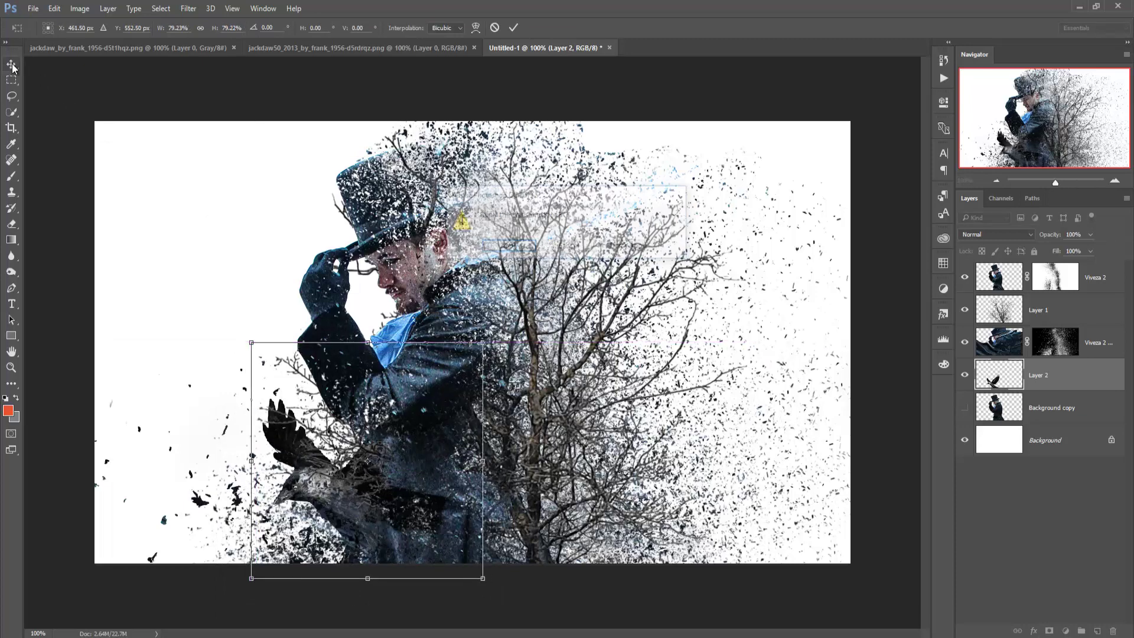
left_click(505, 247)
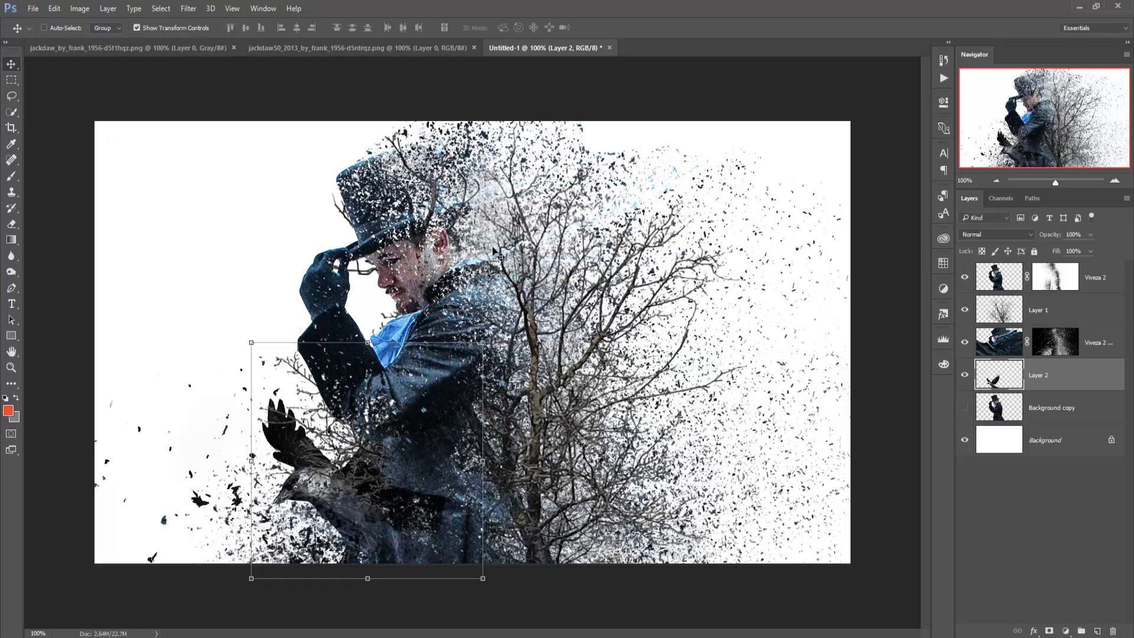
left_click(1094, 278)
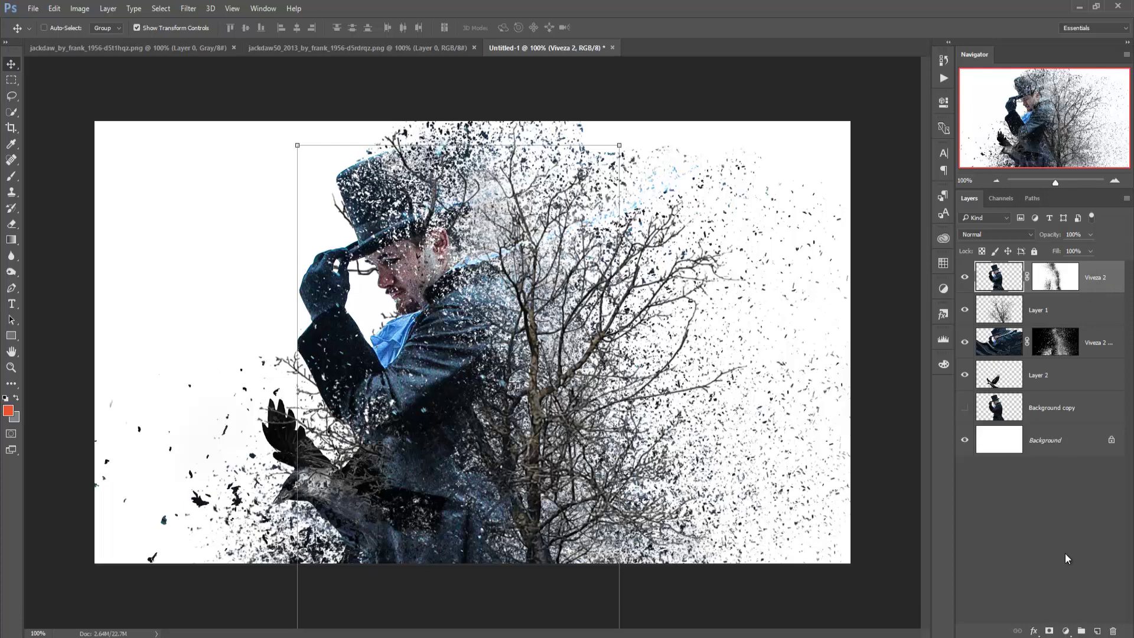
Add a Color Balance layer with midtones Cyan-Red -16 and Yellow-Blue +18.
left_click(1066, 634)
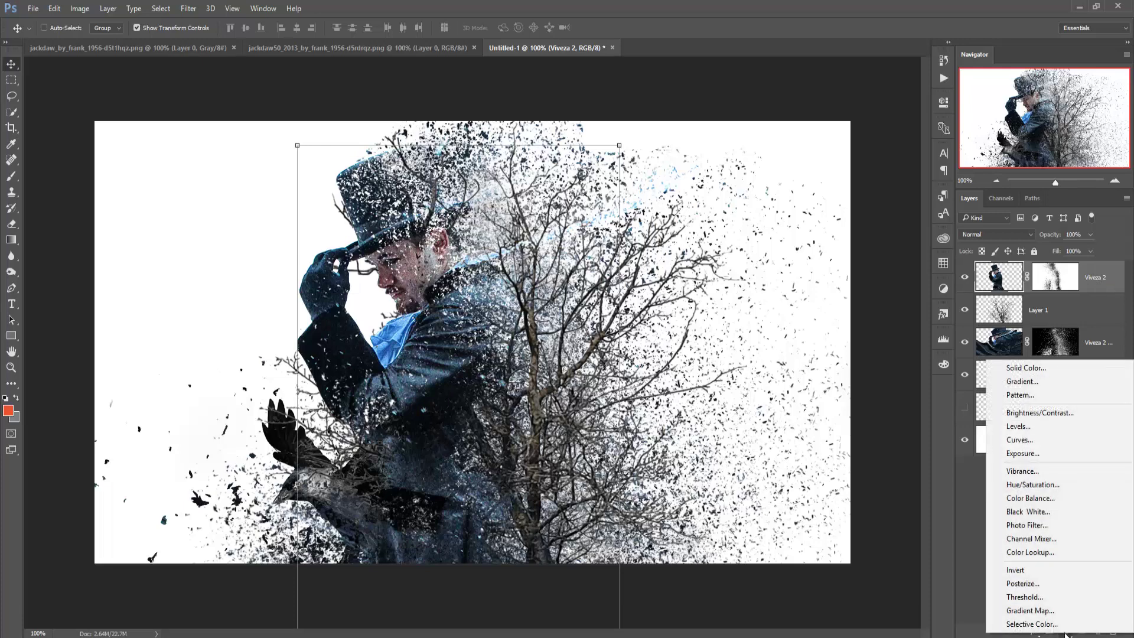
left_click(1039, 499)
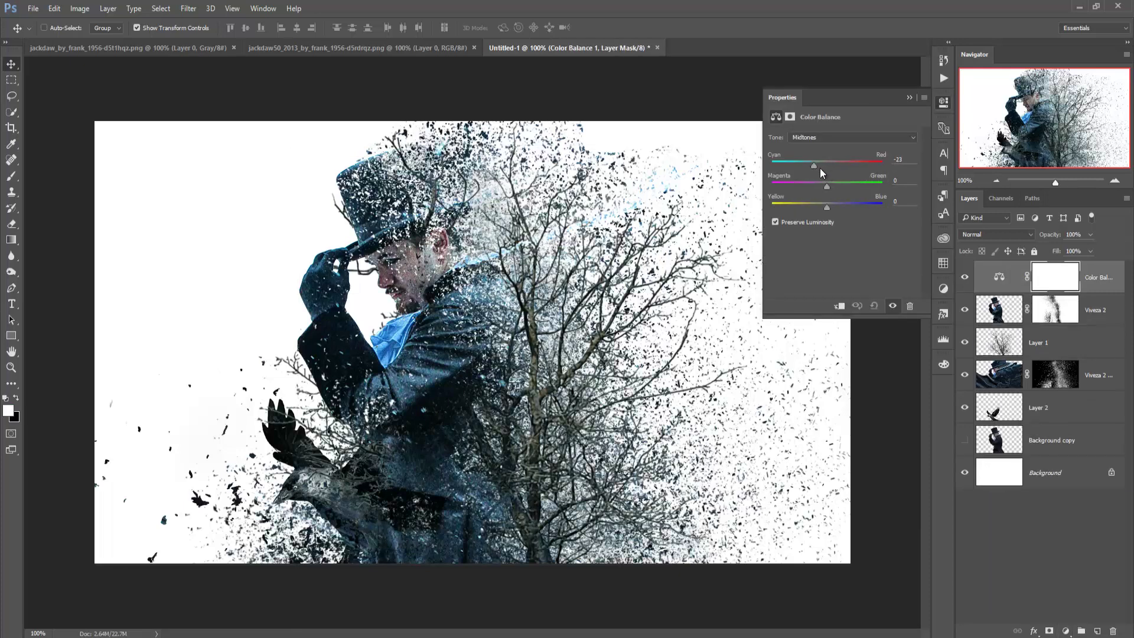
left_click_drag(820, 167, 839, 165)
mouse_move(825, 208)
left_mouse_down()
mouse_move(838, 209)
mouse_move(812, 211)
mouse_move(840, 208)
left_mouse_up()
left_click_drag(840, 164, 817, 167)
left_click(909, 97)
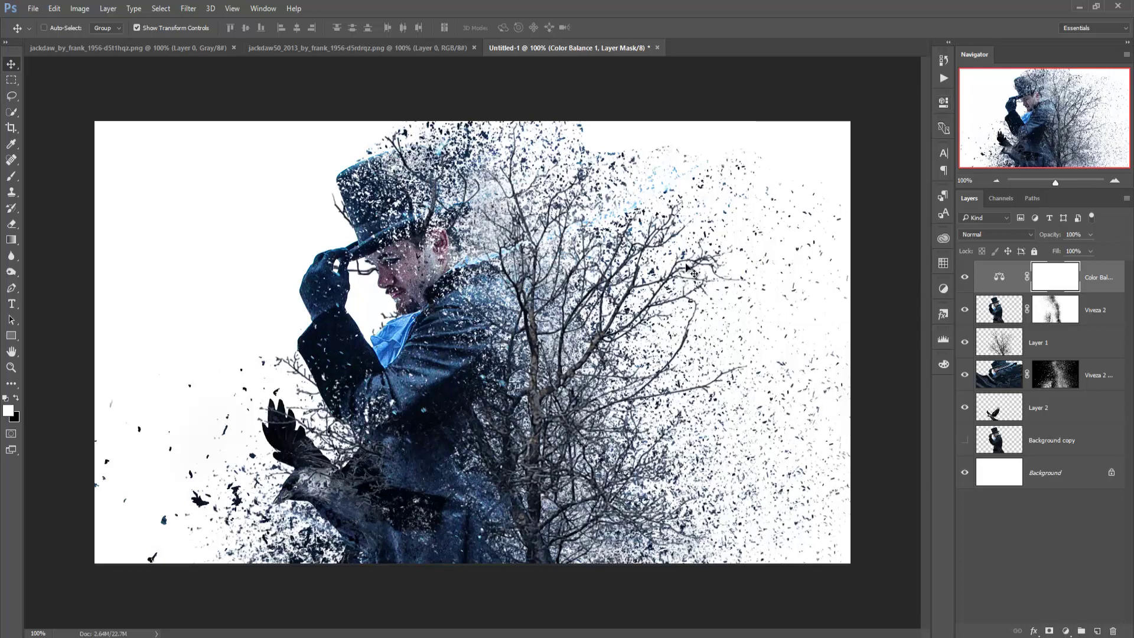
left_click(297, 49)
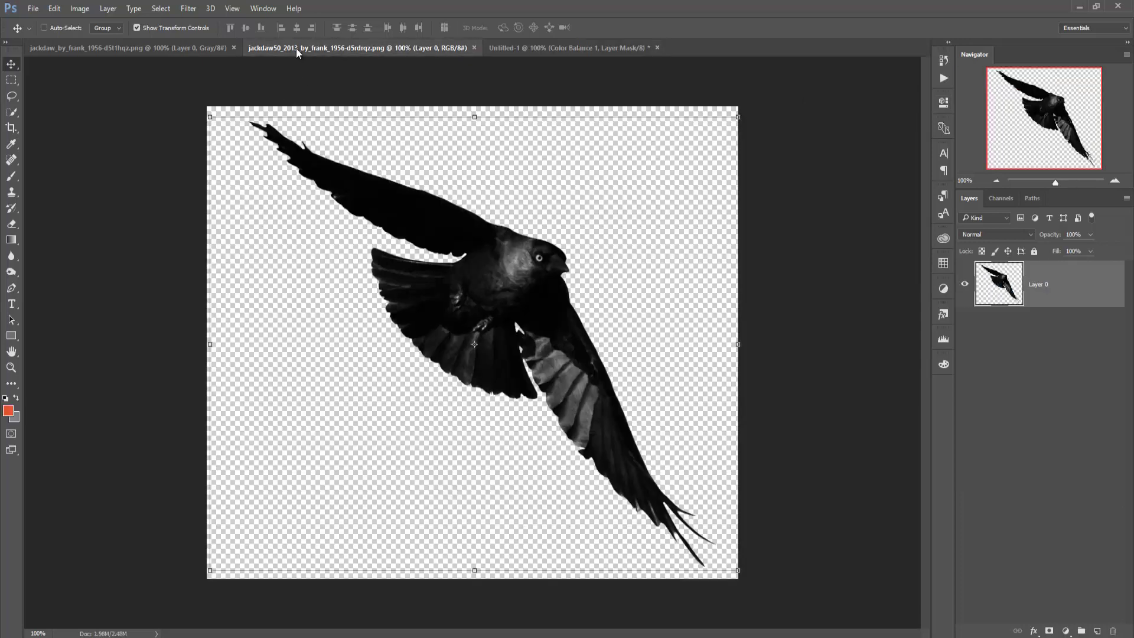
Drag the second flying jackdaw into Untitled-1 as Layer 3 and close its source document.
left_click(502, 47)
left_click(95, 49)
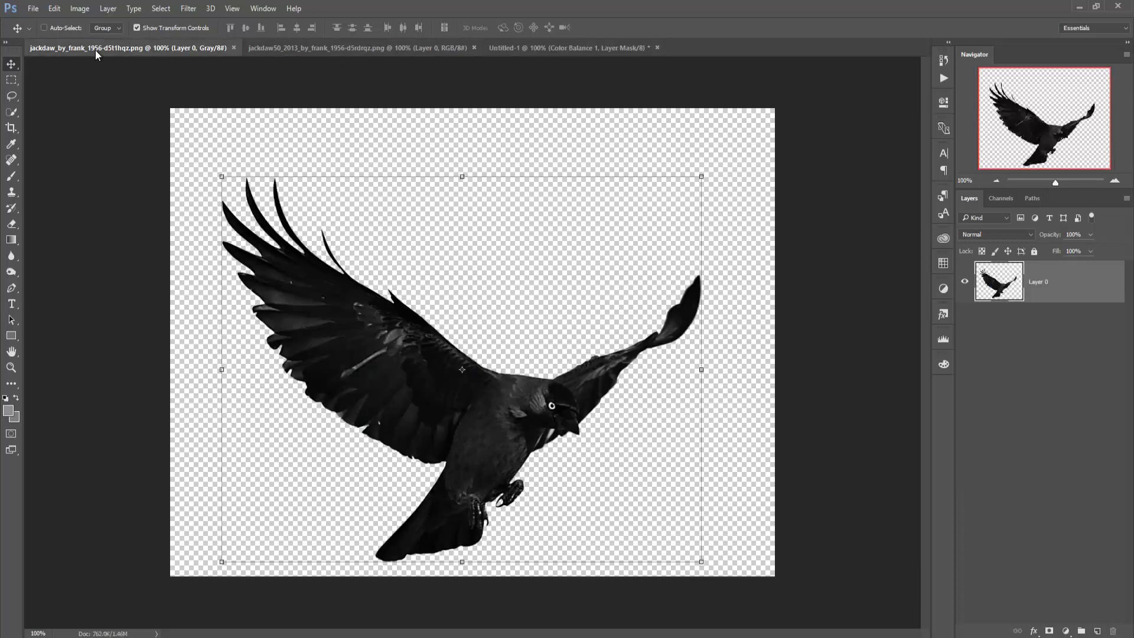
mouse_move(95, 48)
left_mouse_down()
mouse_move(91, 83)
mouse_move(708, 184)
left_mouse_up()
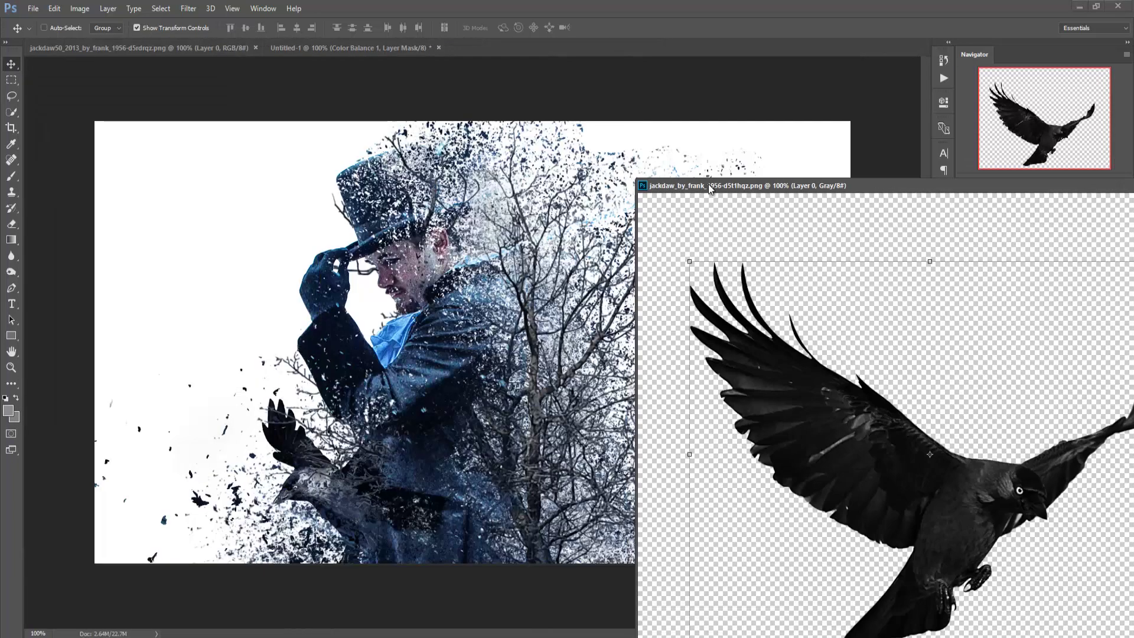
left_click_drag(815, 556, 424, 430)
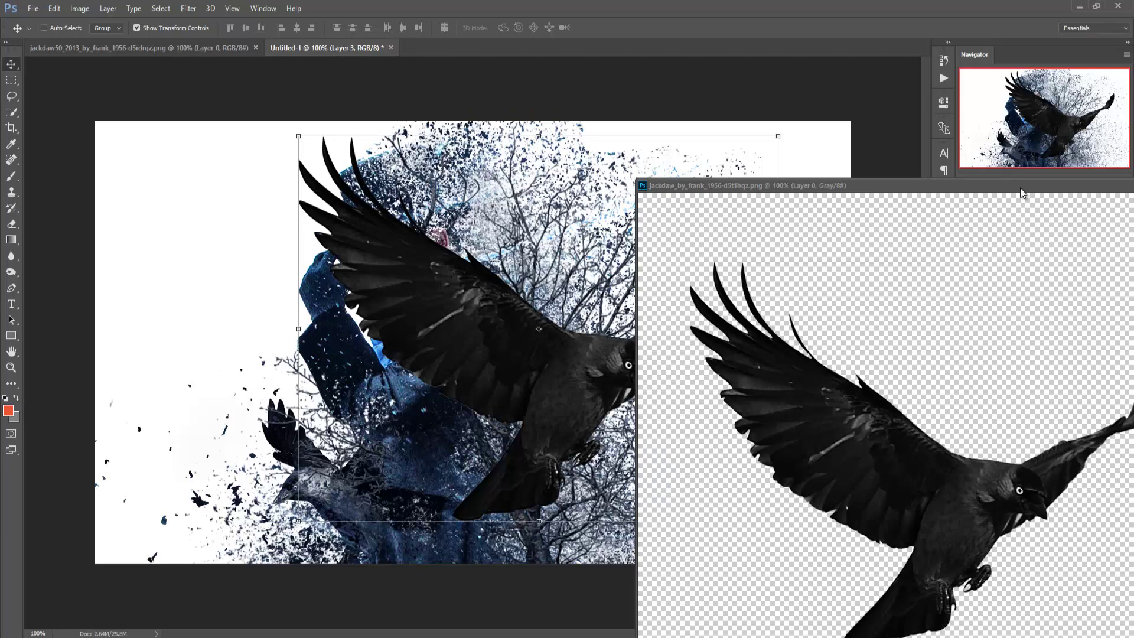
left_click_drag(1023, 193, 779, 211)
key("ctrl+w")
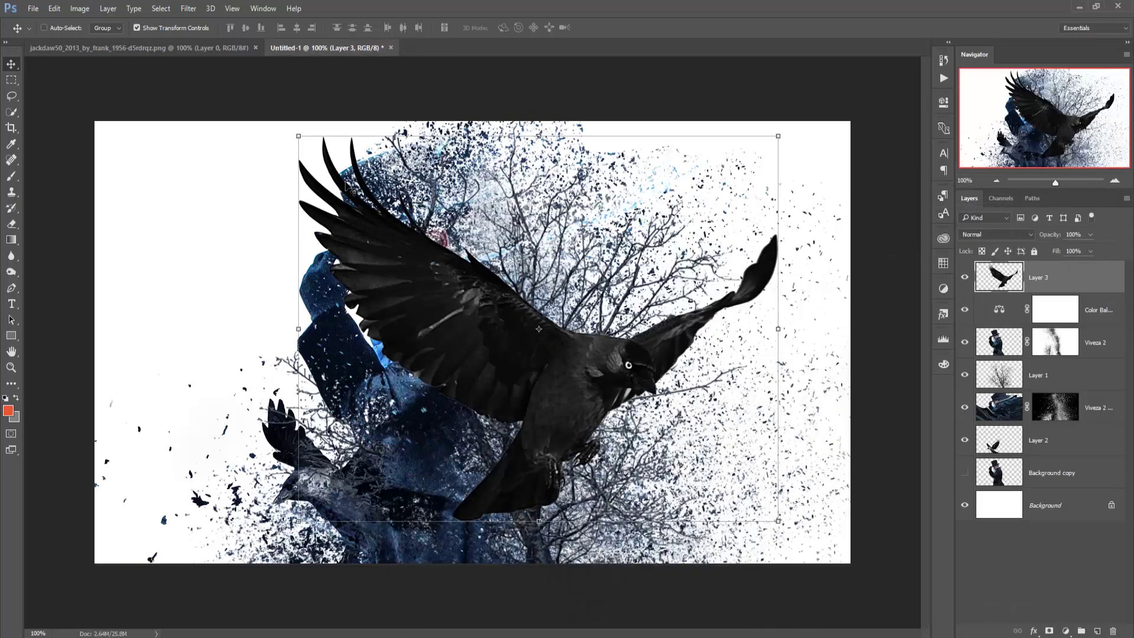
Shrink the jackdaw to about 61%, move Layer 3 below the figure layers, and tuck it behind the hat.
key("ctrl+t")
mouse_move(299, 137)
left_mouse_down()
mouse_move(383, 241)
mouse_move(370, 231)
left_mouse_up()
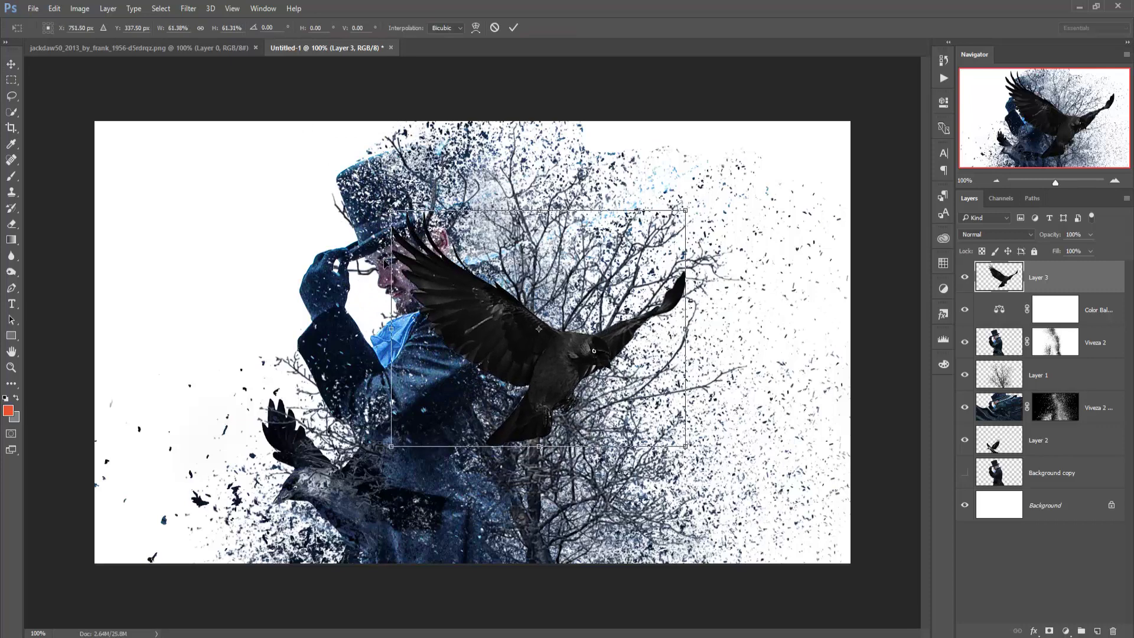
left_click(514, 31)
left_click_drag(1060, 266, 1065, 411)
mouse_move(635, 349)
left_mouse_down()
mouse_move(628, 284)
mouse_move(613, 274)
left_mouse_up()
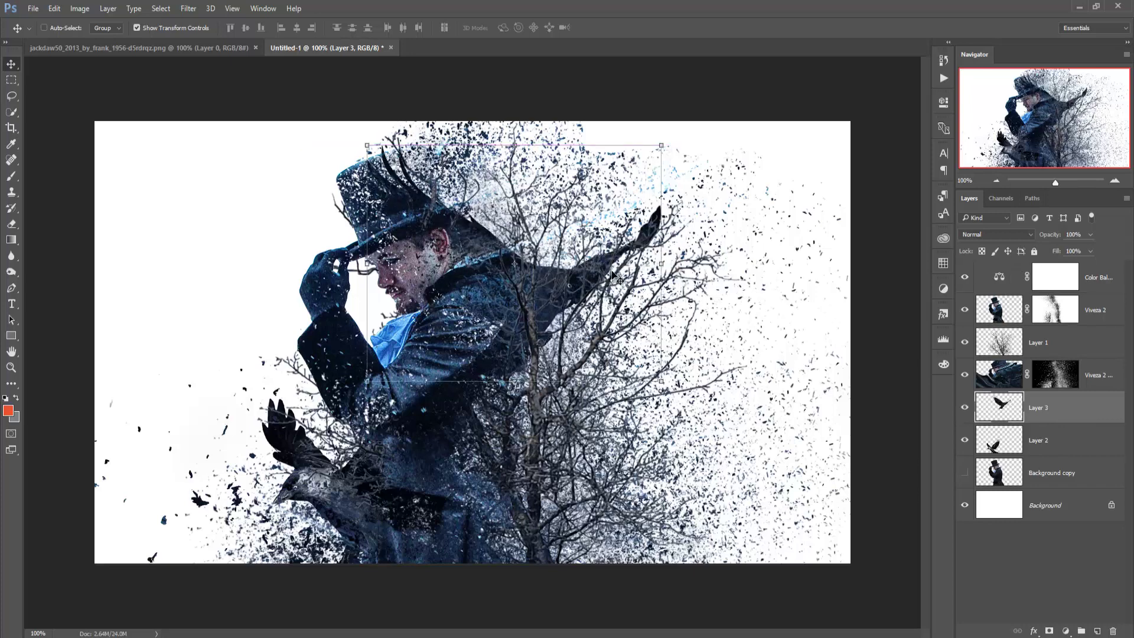
Rescale Layer 3's jackdaw to about 62% and settle it behind the man's shoulder among the branches.
key("alt")
left_click_drag(661, 146, 681, 132)
mouse_move(630, 286)
left_mouse_down()
mouse_move(644, 309)
mouse_move(648, 280)
left_mouse_up()
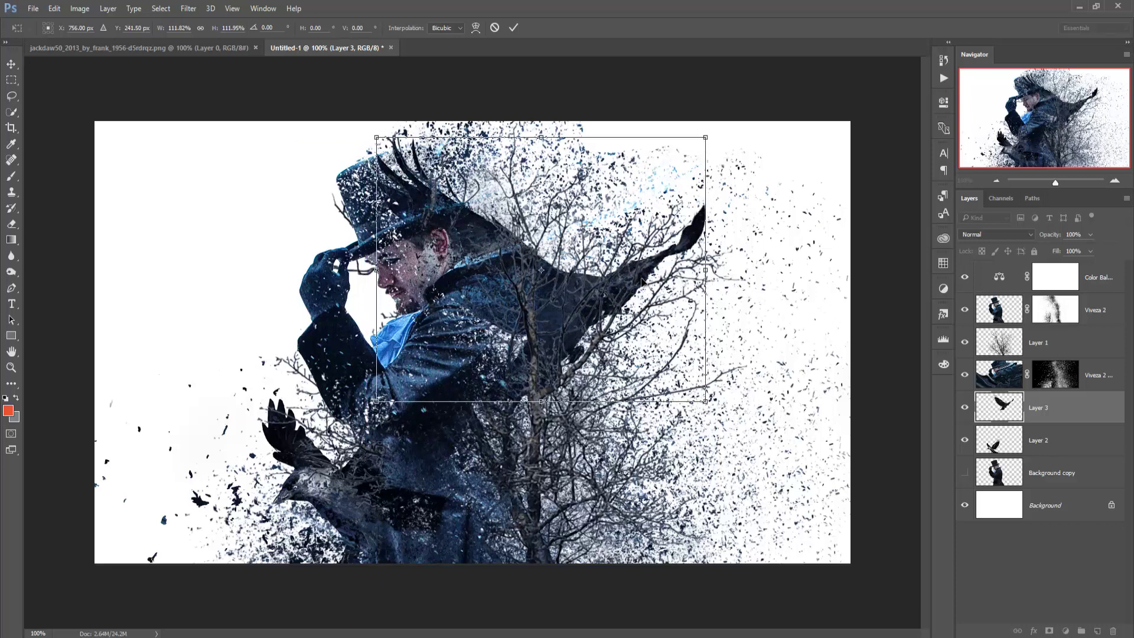
left_click_drag(617, 318, 724, 314)
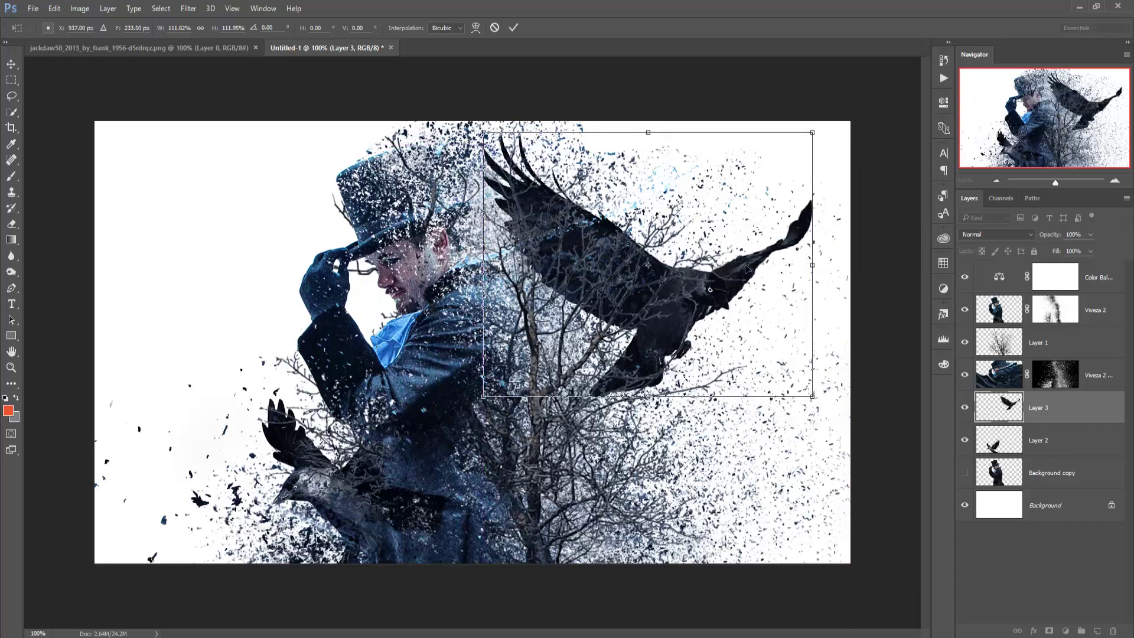
left_click_drag(813, 132, 722, 207)
mouse_move(682, 282)
left_mouse_down()
mouse_move(602, 343)
mouse_move(565, 342)
mouse_move(559, 309)
mouse_move(563, 340)
left_mouse_up()
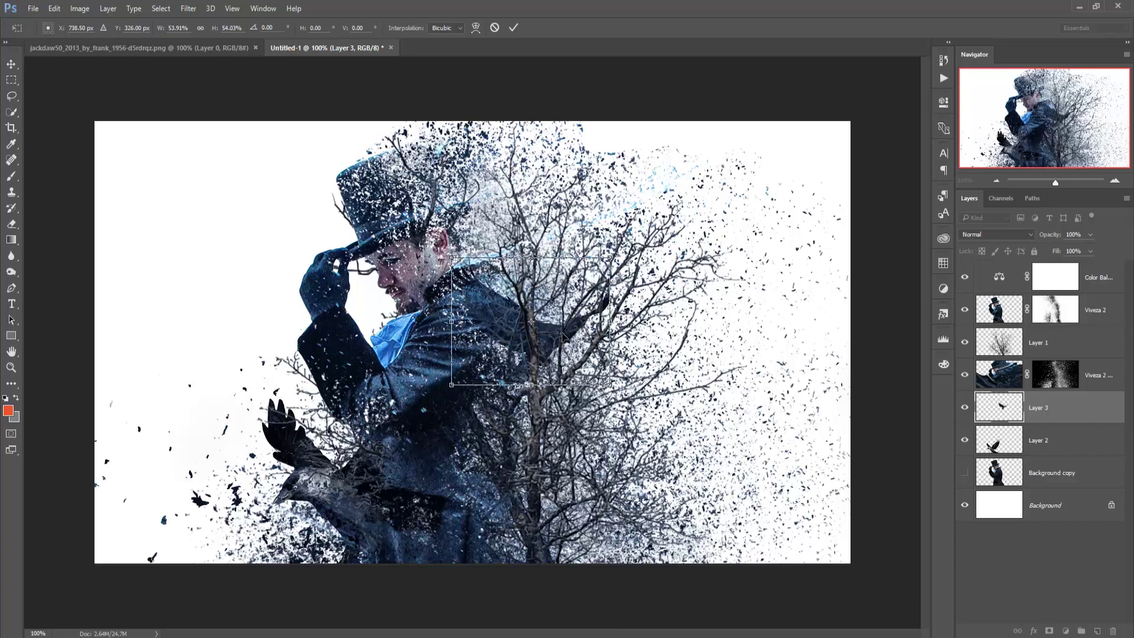
left_click_drag(563, 338, 559, 319)
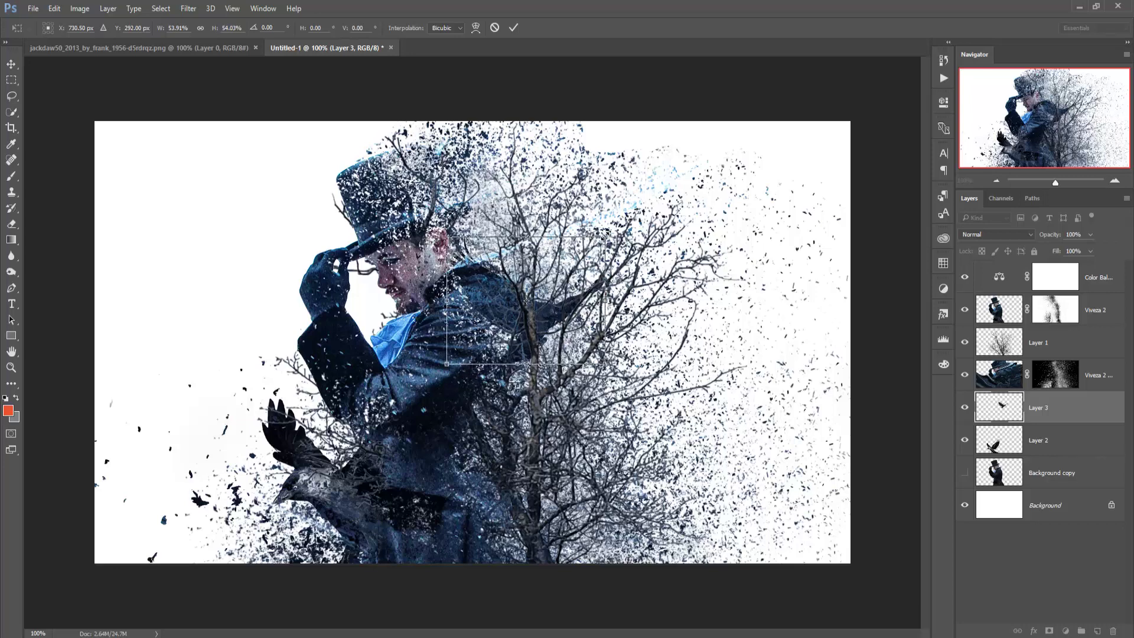
left_click_drag(604, 237, 617, 228)
left_click_drag(567, 320, 570, 318)
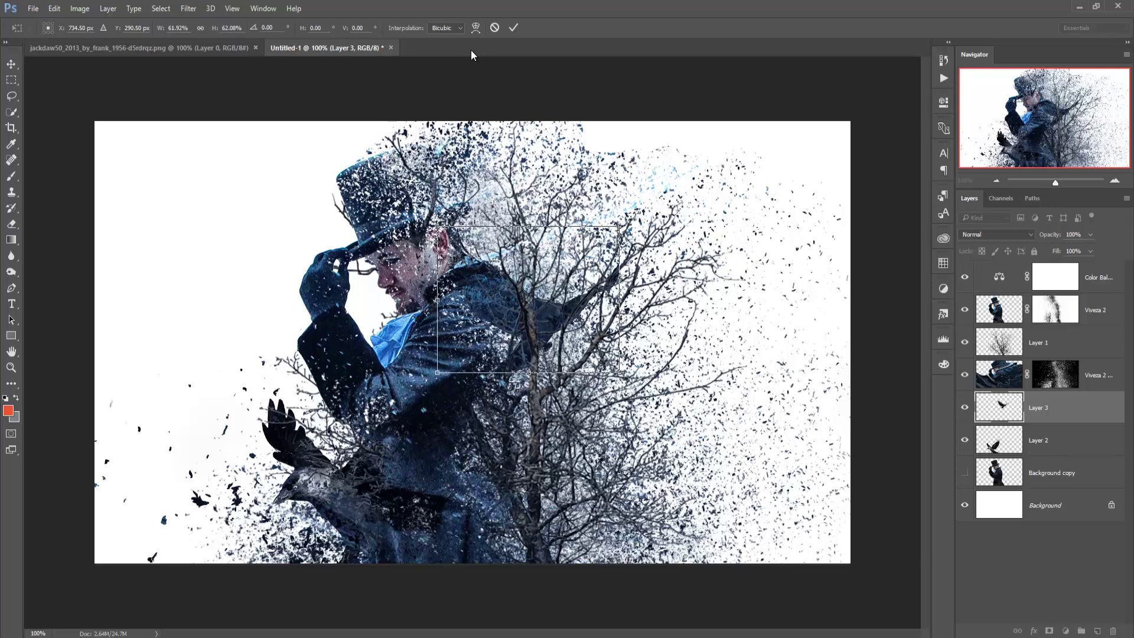
key("Return")
left_click(1094, 282)
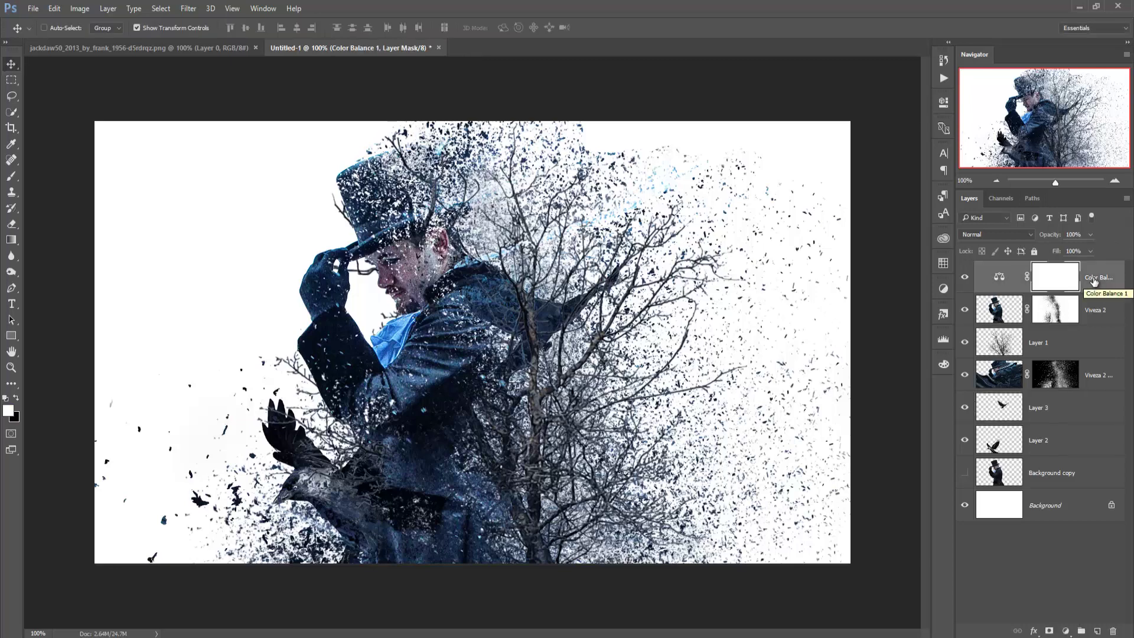
With Color Balance 1 targeted, stamp visible layers into Layer 4 and launch Nik Color Efex Pro 4.
left_click(1095, 282)
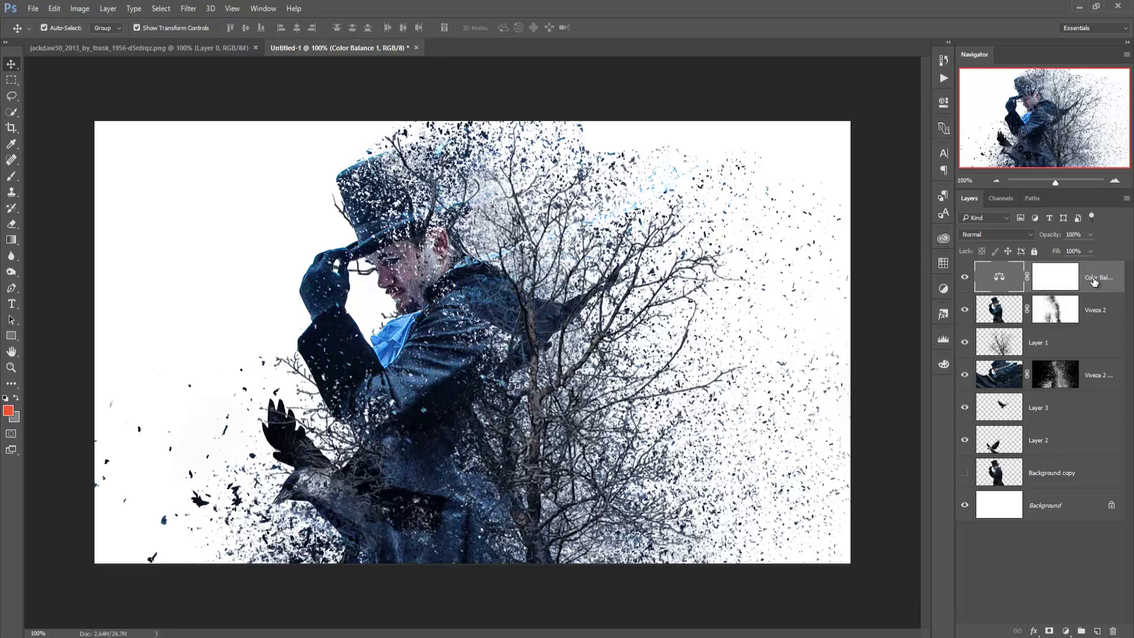
key("ctrl+shift+alt+e")
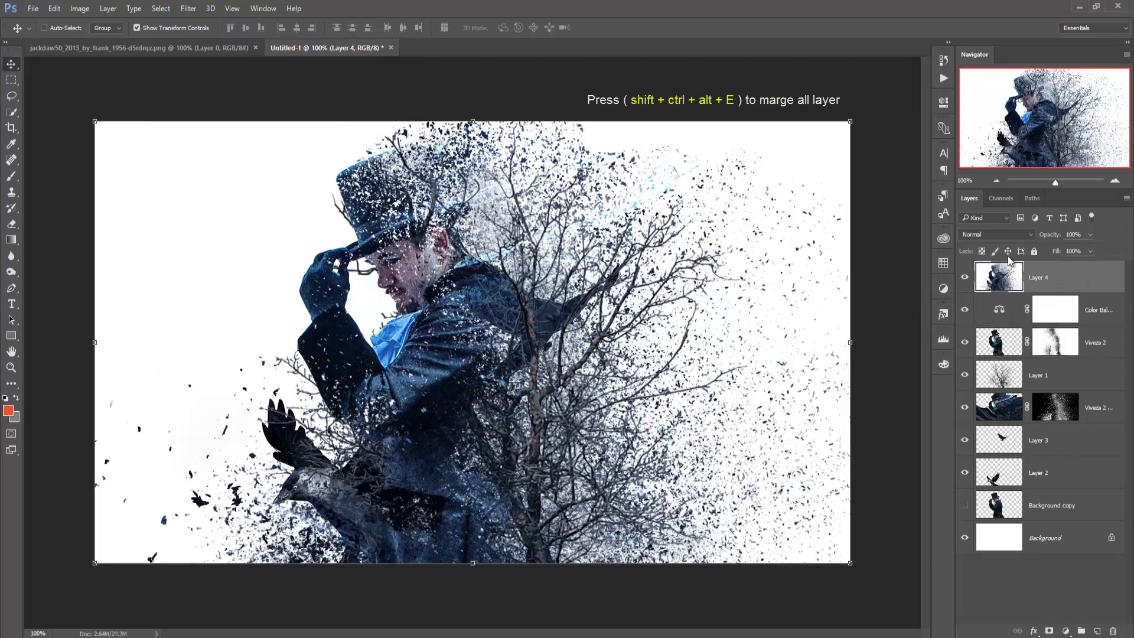
left_click(188, 10)
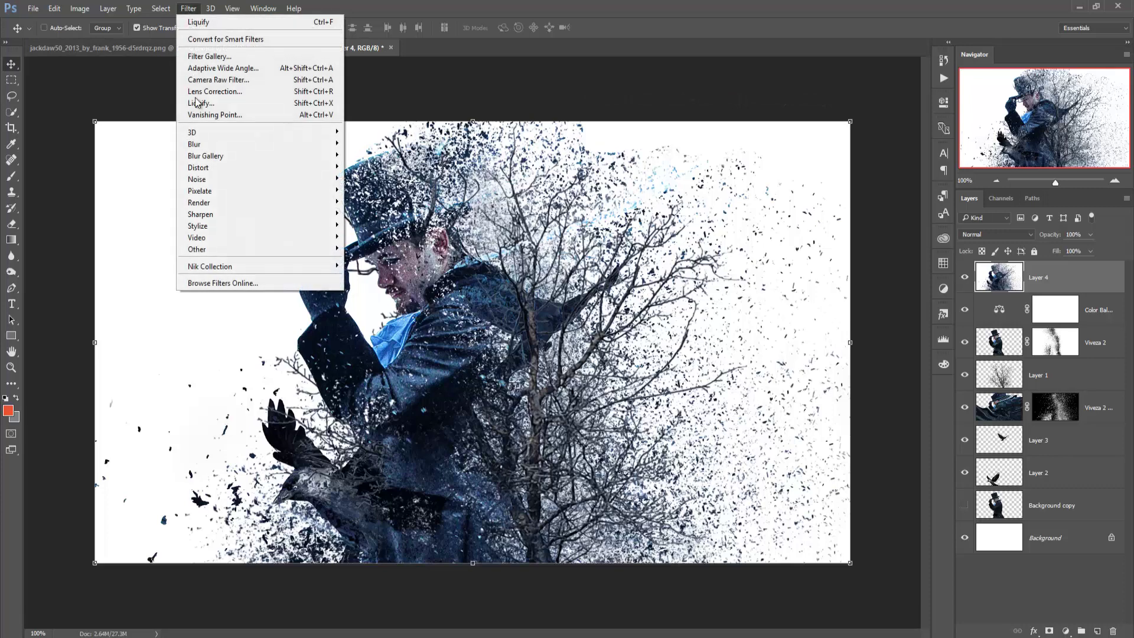
mouse_move(210, 266)
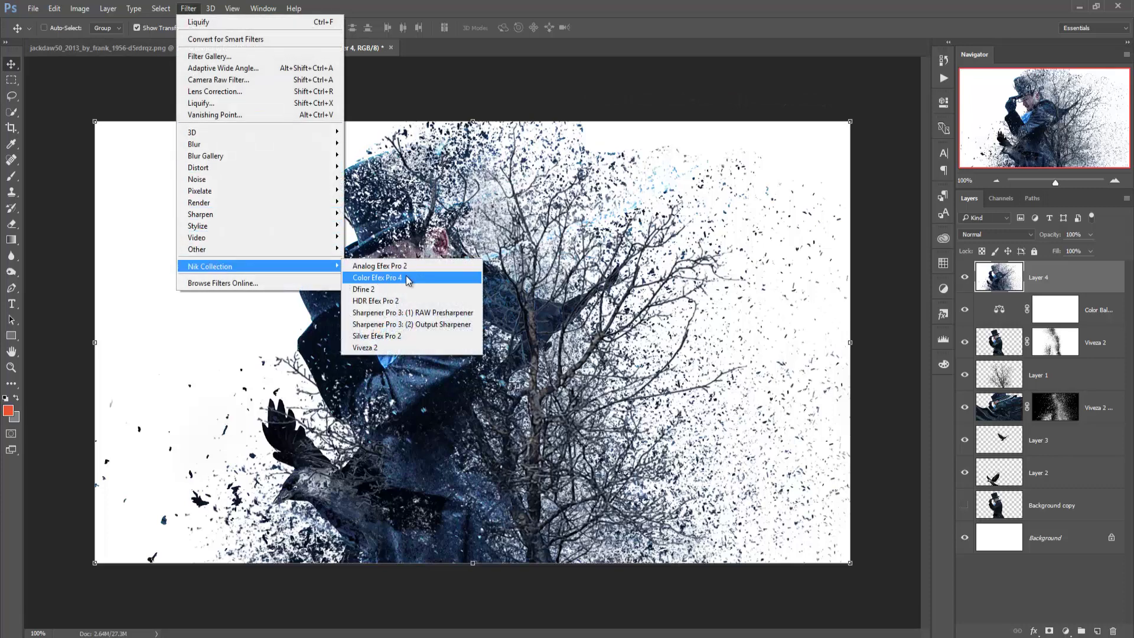
left_click(407, 278)
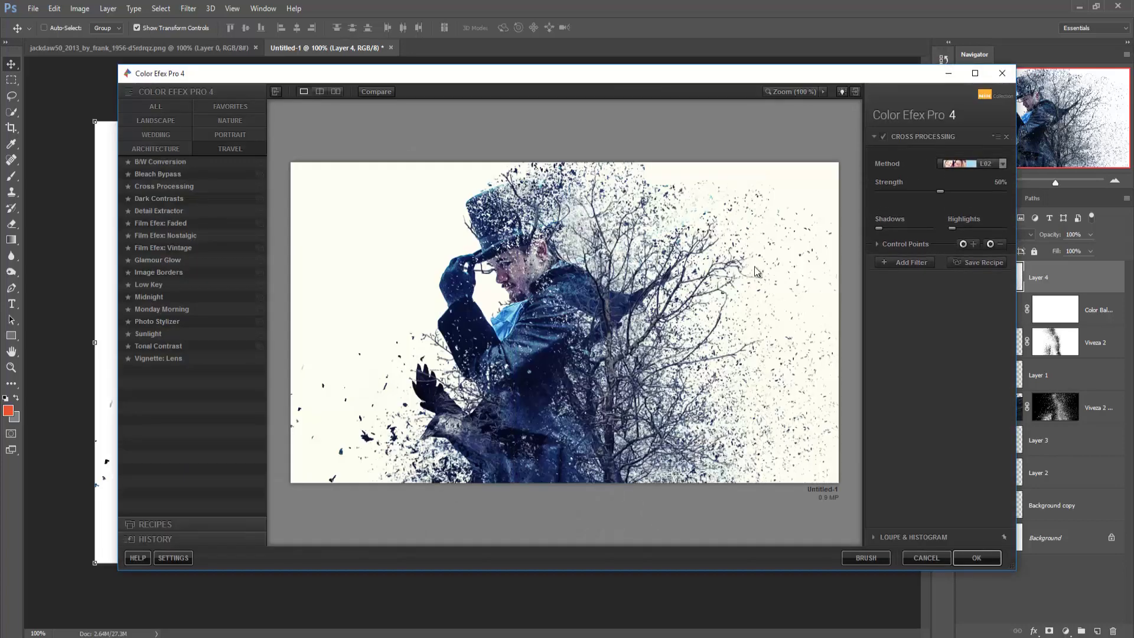
Apply Cross Processing method B02 with Strength raised to around 59%.
left_click(1003, 165)
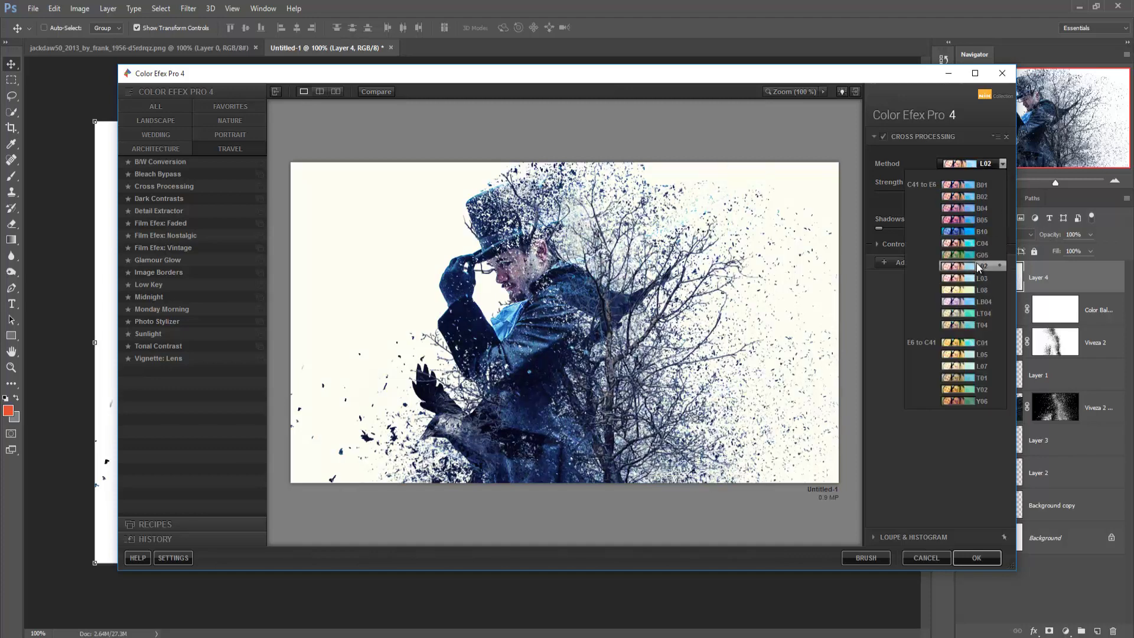
left_click(966, 197)
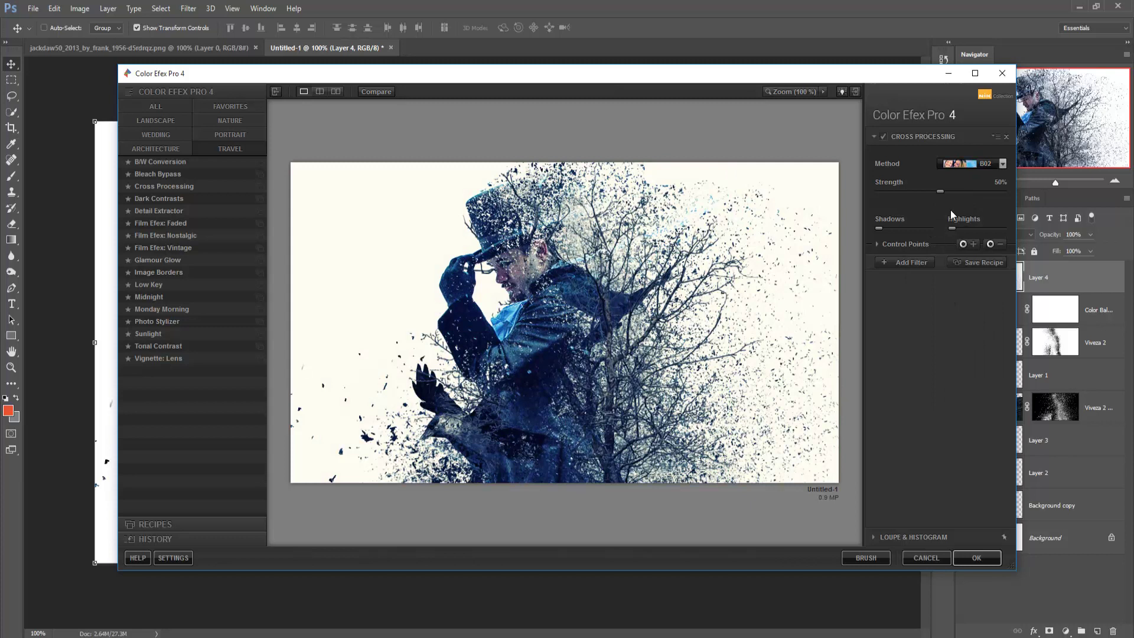
left_click_drag(941, 191, 965, 191)
left_click(976, 558)
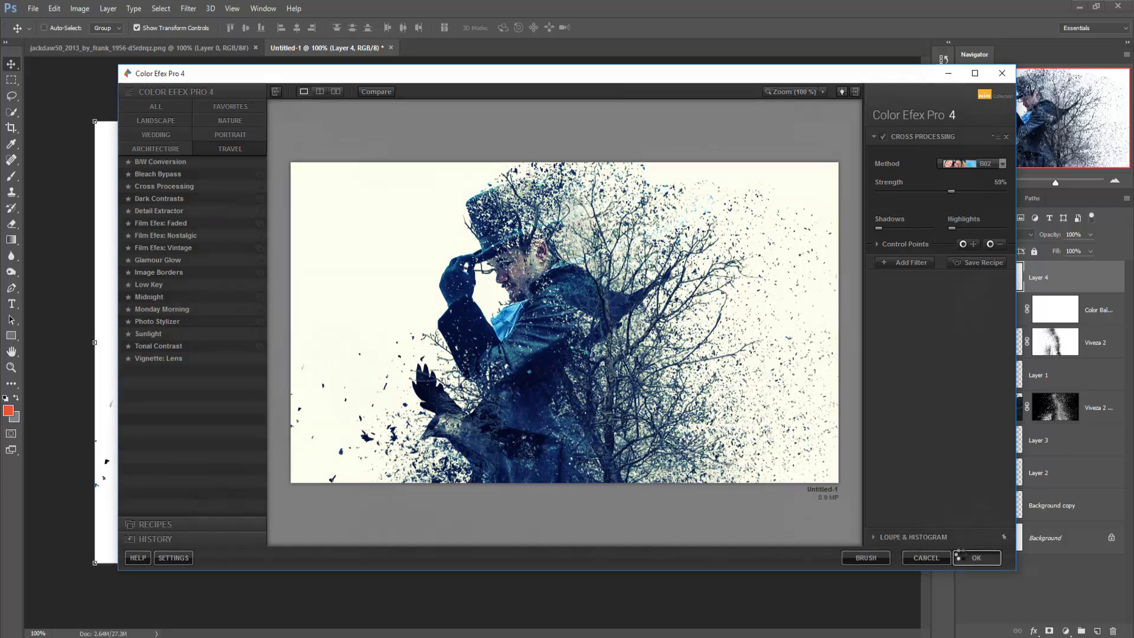